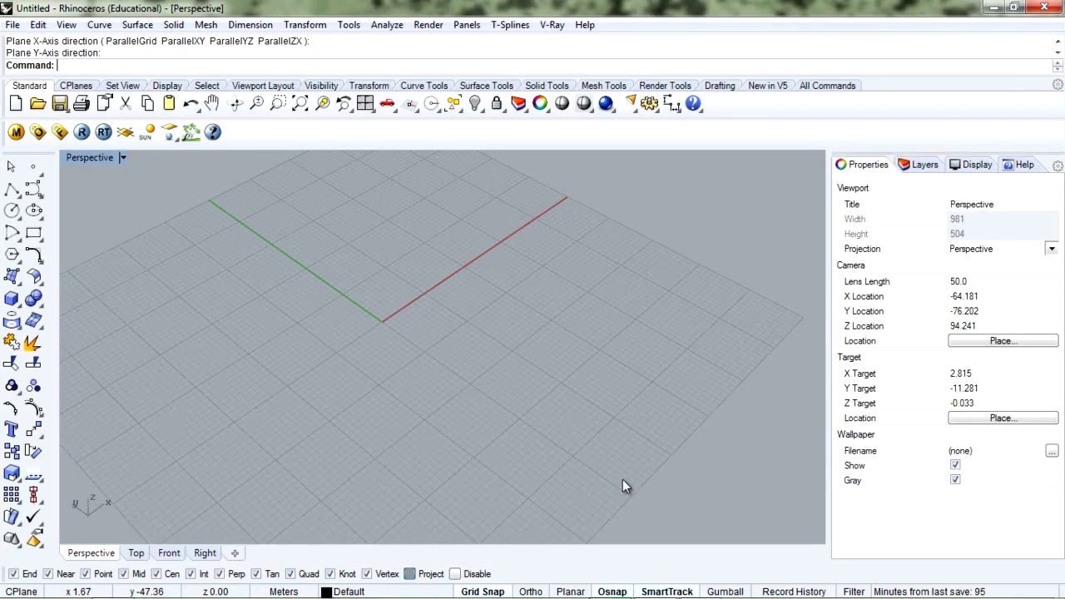
Launch the Grasshopper editor from the Rhino command line, opening an empty definition
text(ssh)
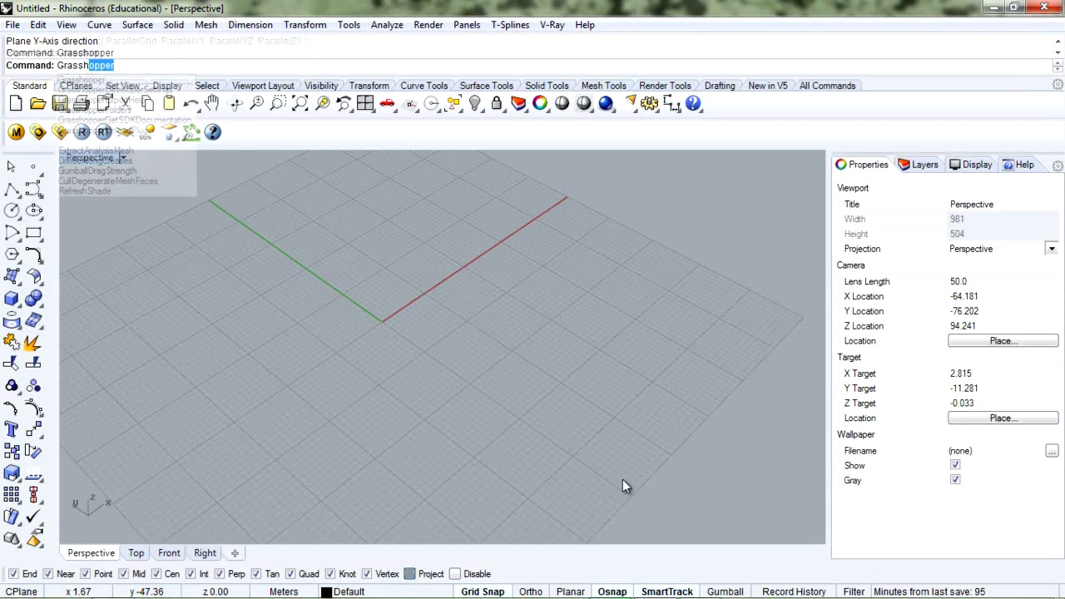
key(Return)
scroll(704, 381, down, 5)
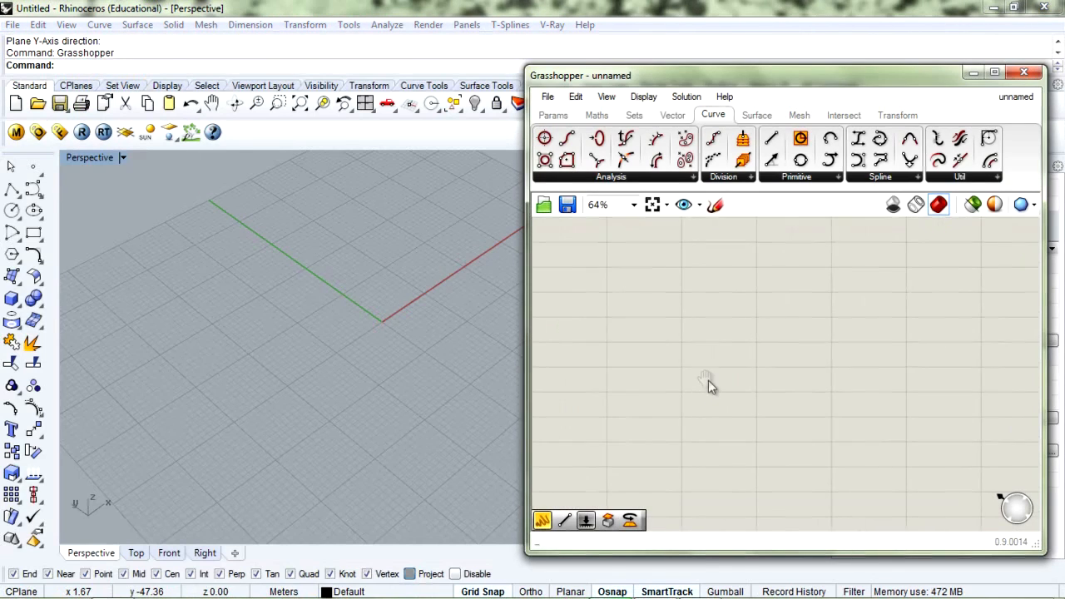
Raise and enlarge the Grasshopper window, then expand the Curve tab's Primitive components
scroll(737, 387, up, 3)
right_drag(663, 349, 681, 346)
right_drag(263, 312, 376, 320)
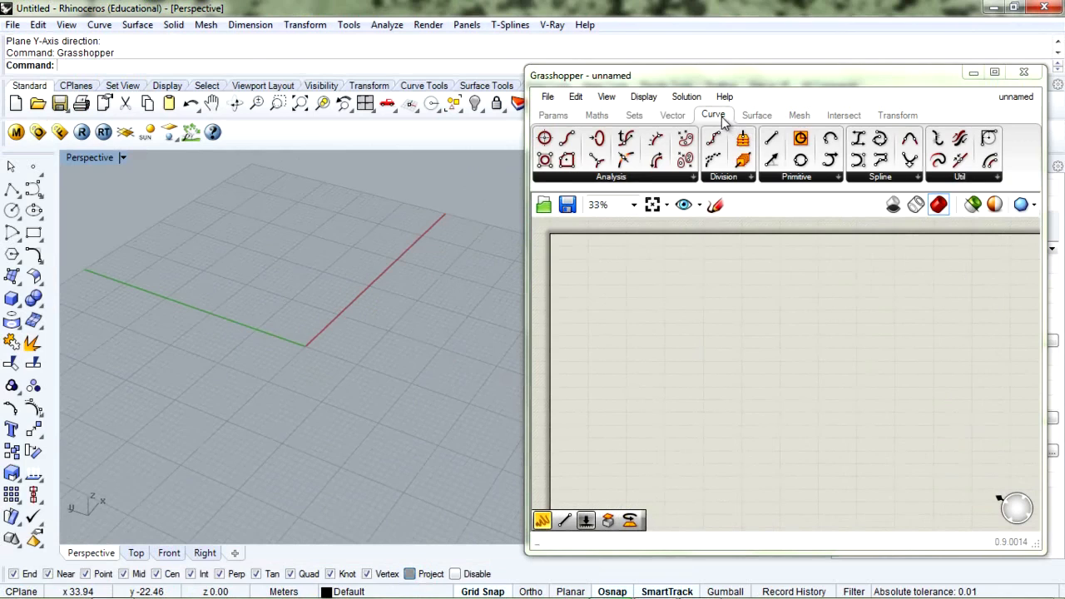
drag(739, 77, 744, 55)
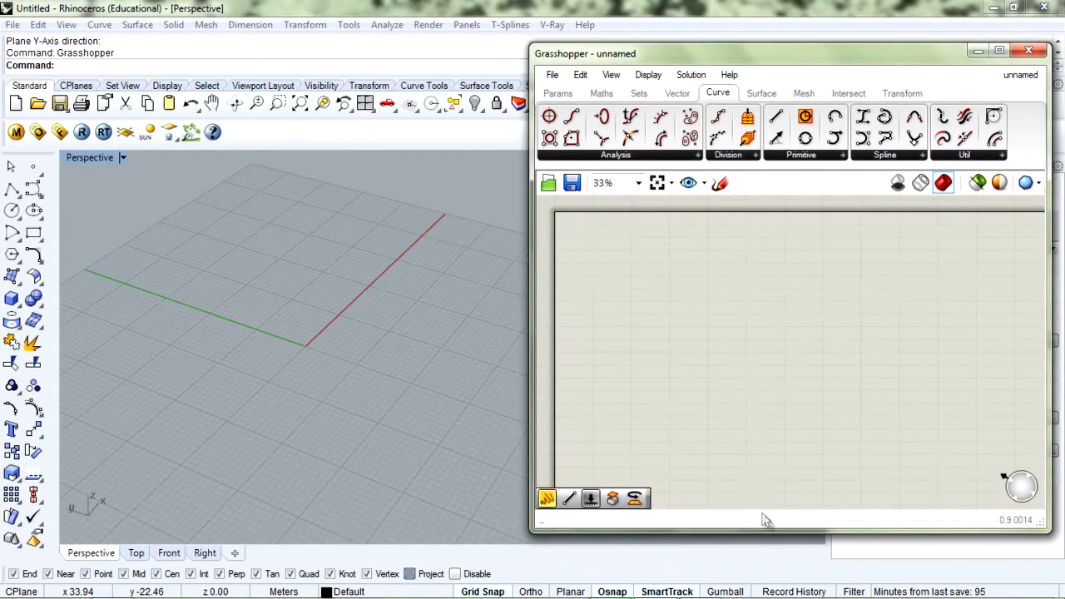
drag(769, 531, 769, 558)
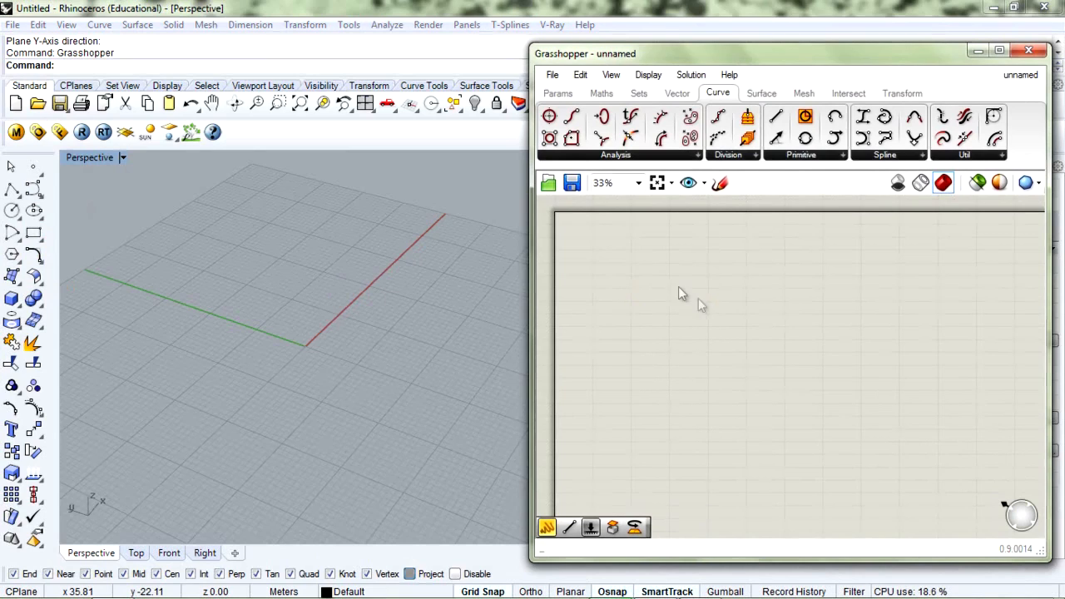
click(806, 157)
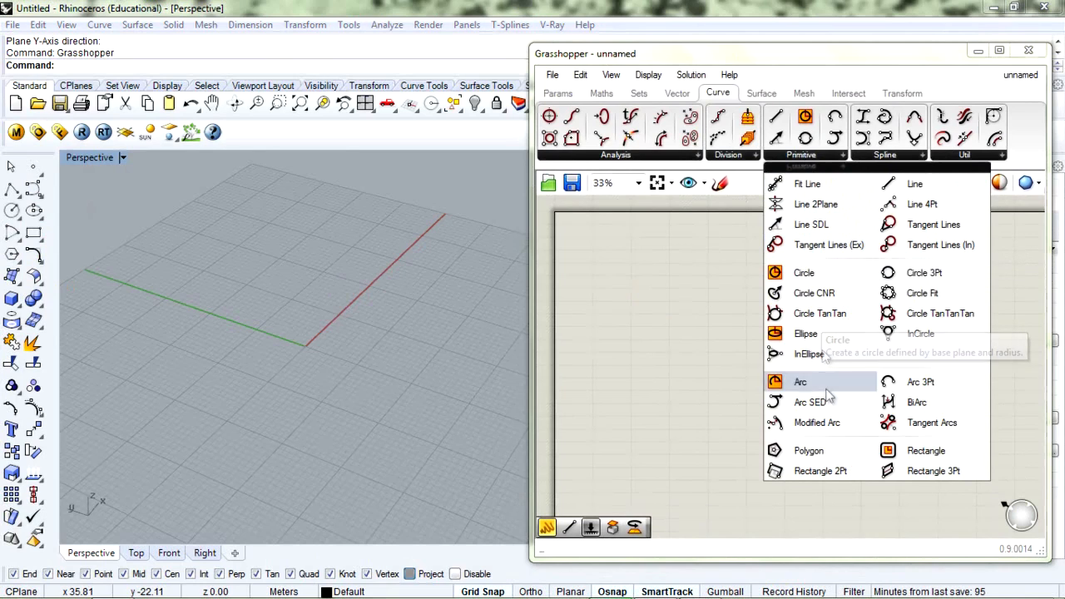
Place a Polygon component from Curve > Primitive onto the canvas
drag(803, 450, 666, 308)
scroll(668, 296, up, 5)
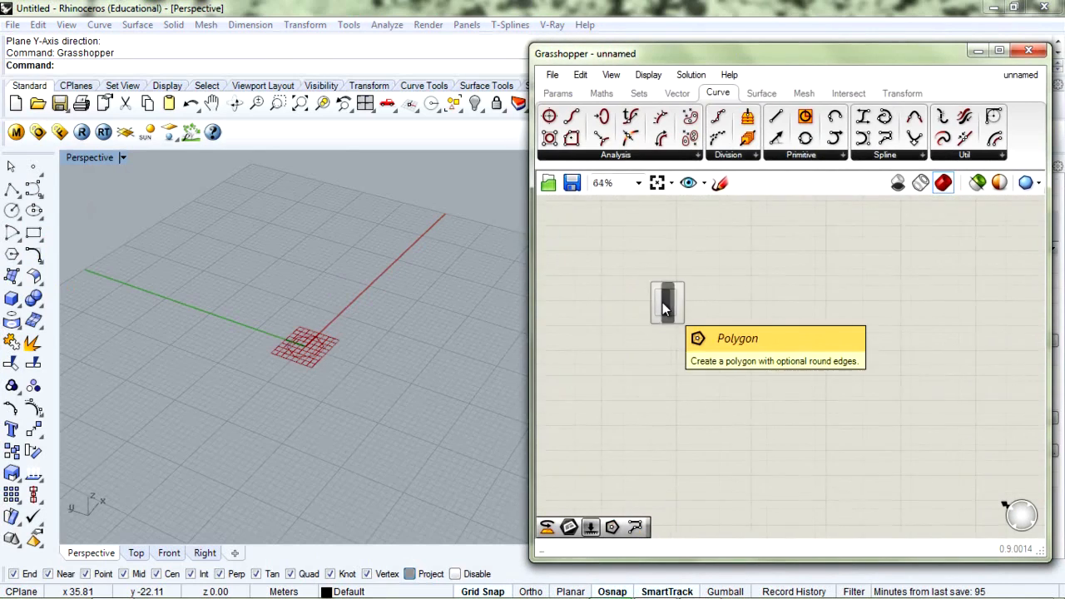
drag(674, 285, 642, 288)
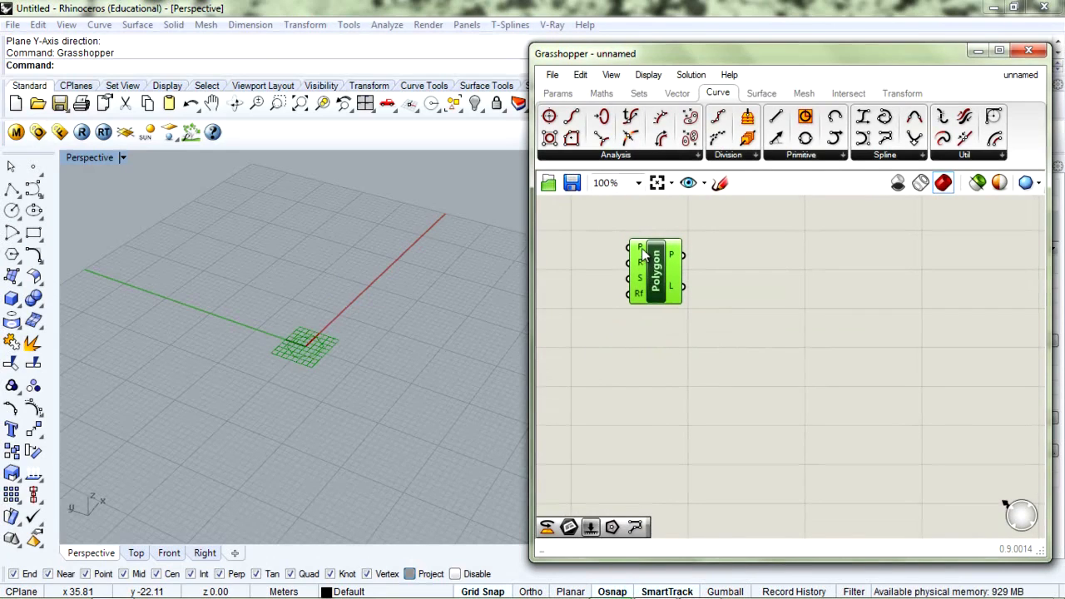
click(573, 243)
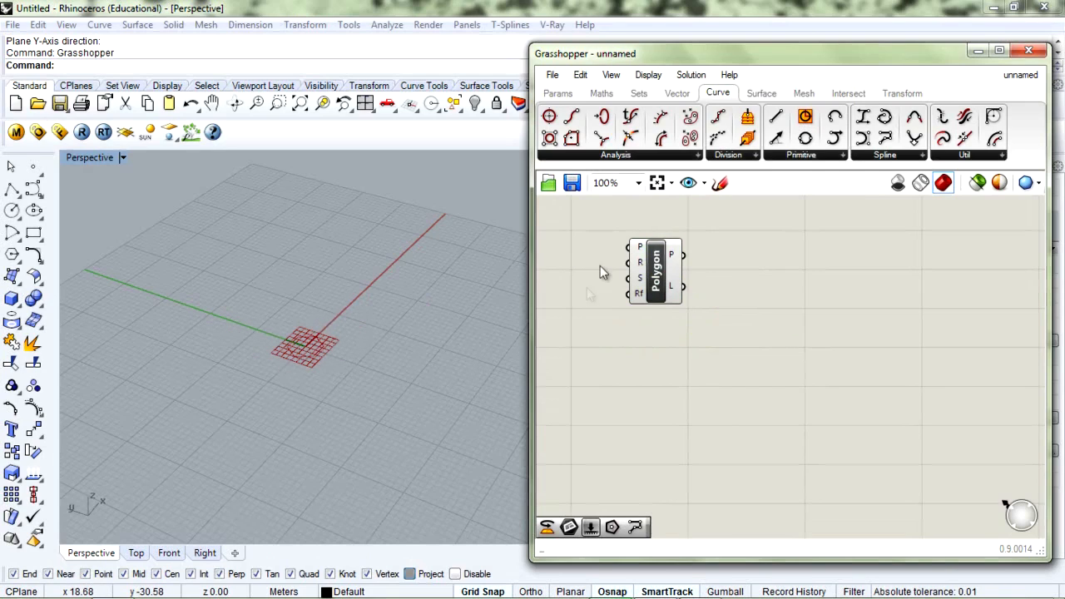
drag(659, 276, 658, 273)
click(666, 327)
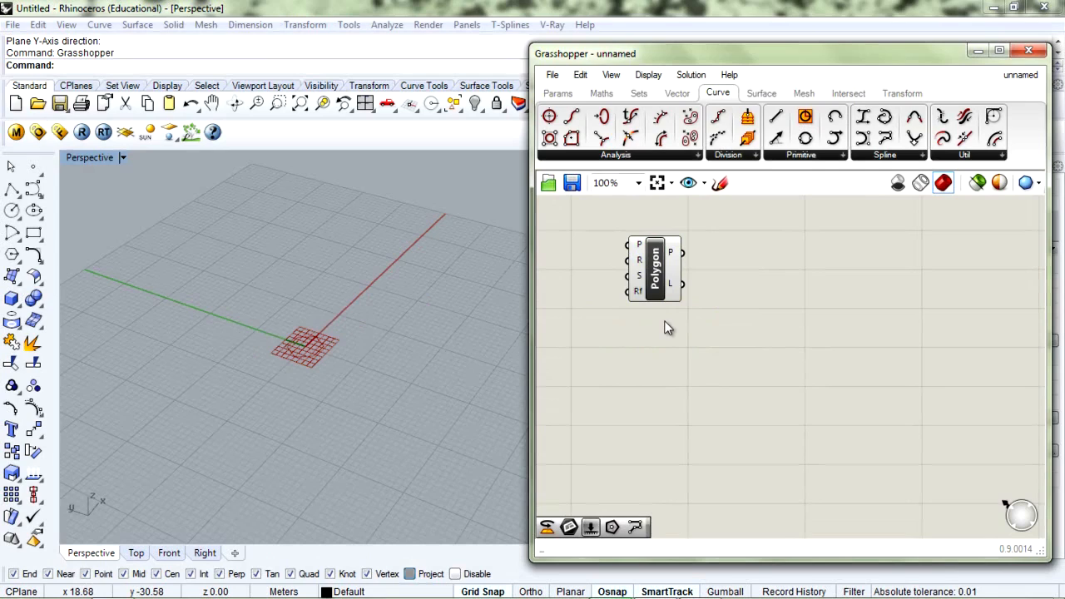
drag(657, 283, 655, 266)
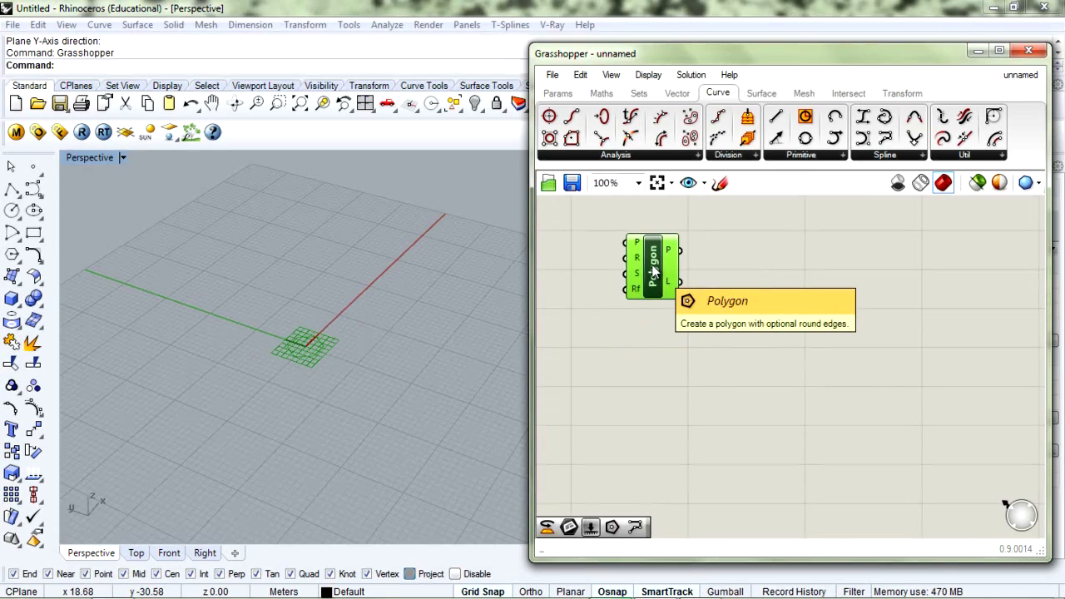
Duplicate the Polygon below the original and align the two vertically
alt+drag(653, 270, 658, 359)
click(591, 386)
click(657, 356)
click(671, 280)
click(668, 360)
click(657, 279)
click(663, 350)
drag(662, 294, 649, 272)
click(656, 332)
click(669, 373)
drag(667, 370, 643, 354)
click(657, 277)
click(646, 348)
click(697, 345)
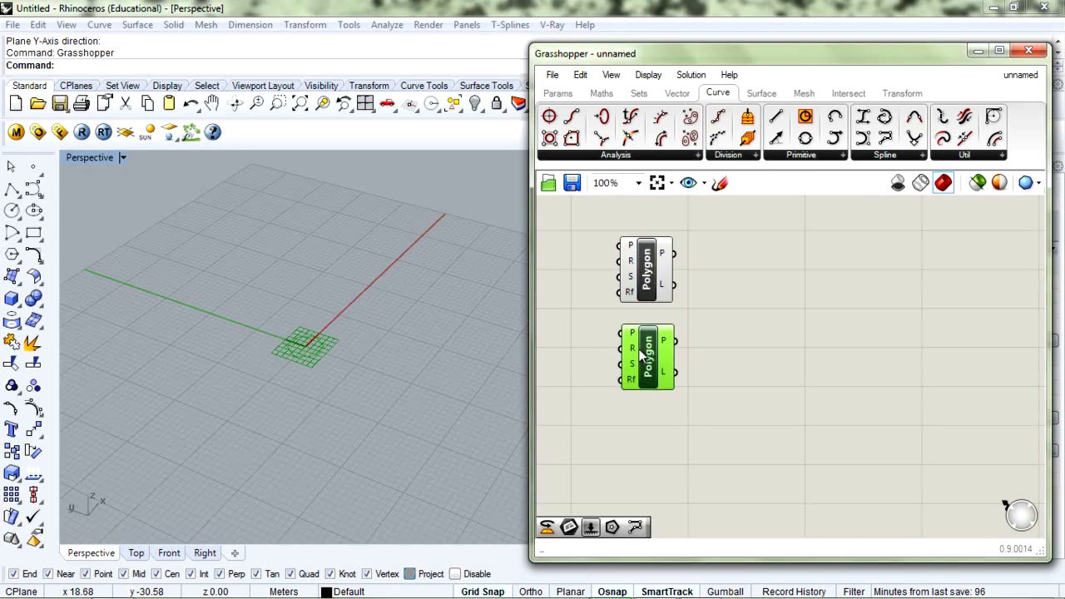
Add a Pln parameter via the 'plane' search and choose Set one Plane
double_click(568, 356)
text(plane)
key(Return)
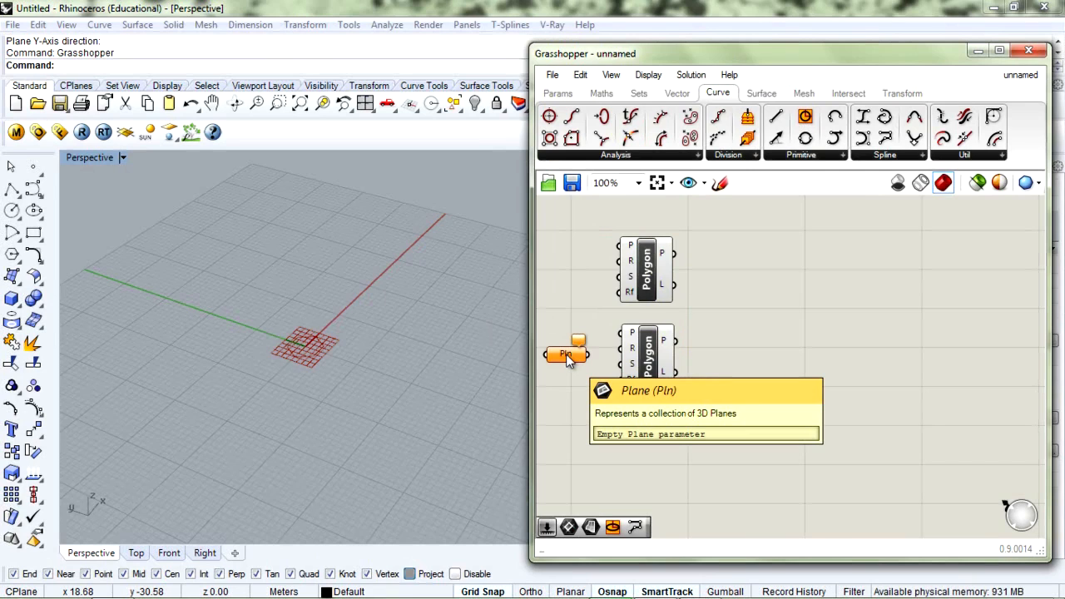
right_click(568, 356)
click(605, 457)
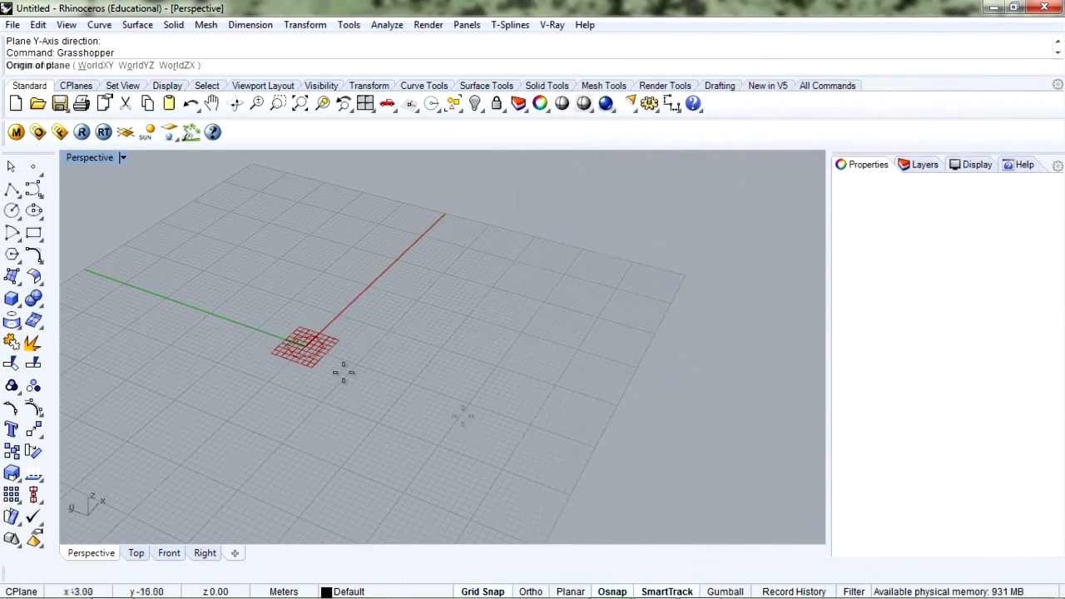
In the four-viewport Top view, pick the plane origin near x 24, y 10 plus X and Y directions
double_click(91, 163)
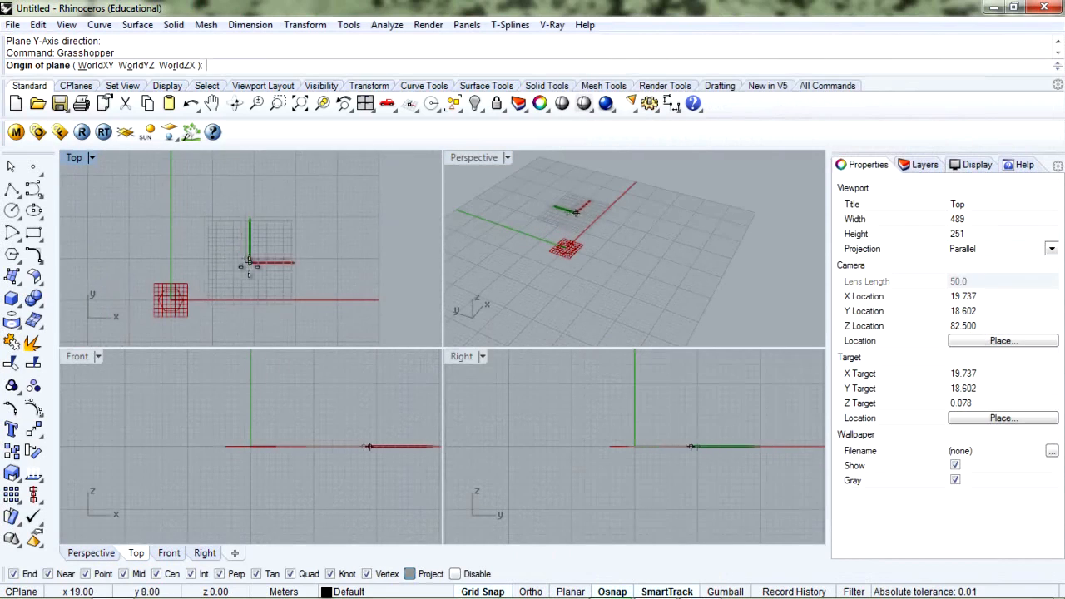
scroll(248, 259, up, 3)
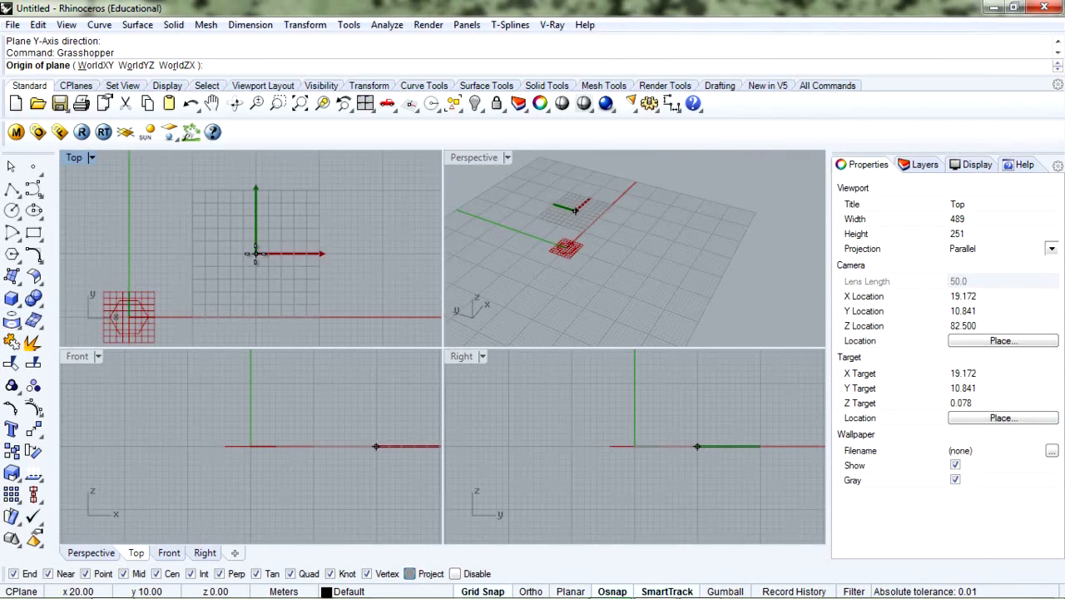
scroll(255, 254, down, 3)
scroll(253, 255, up, 2)
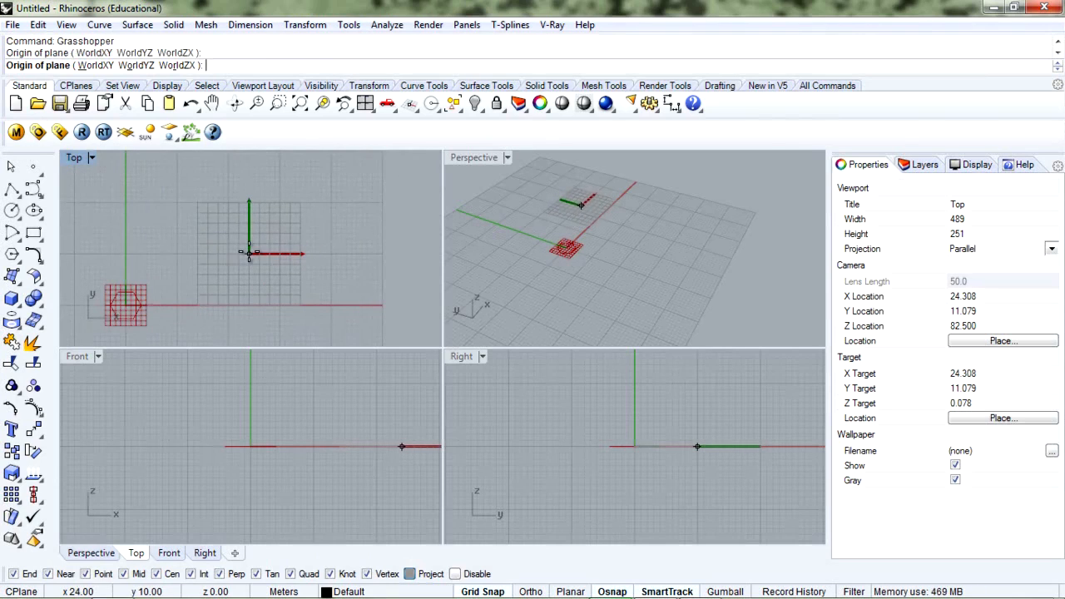
click(249, 253)
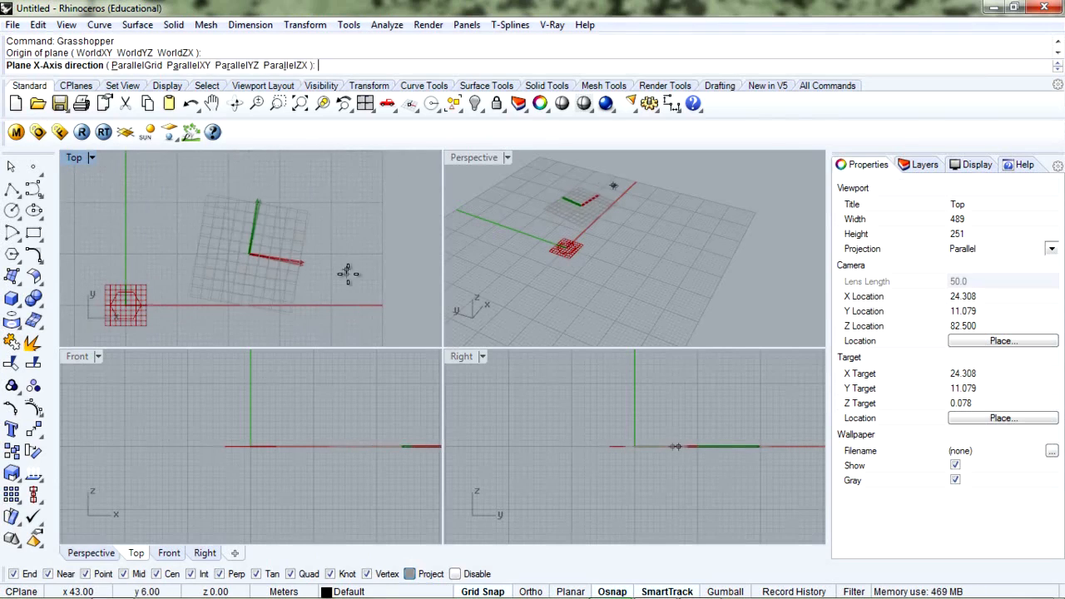
click(339, 253)
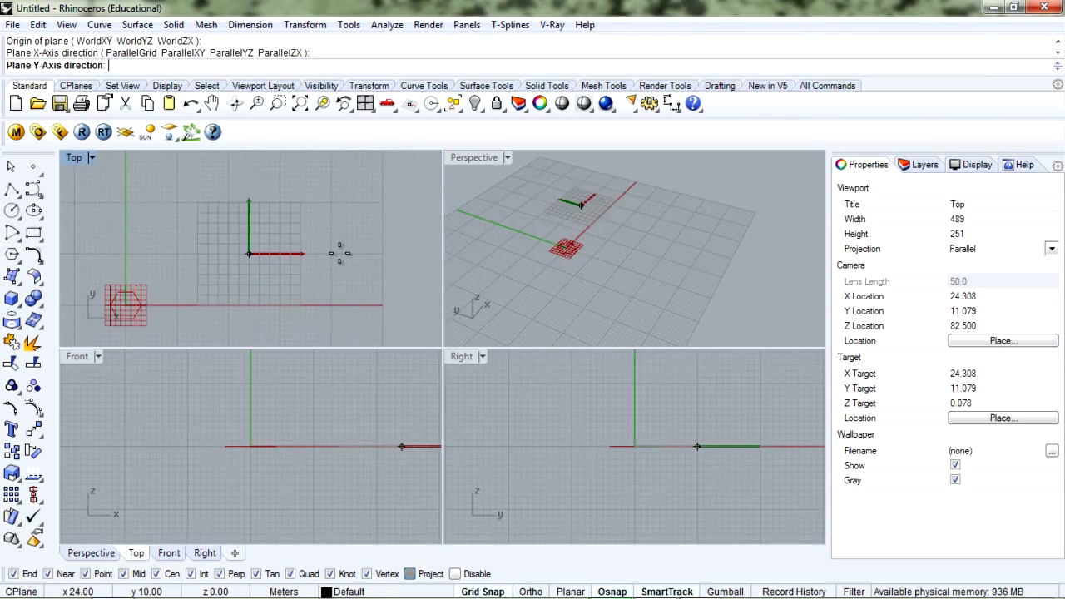
click(249, 181)
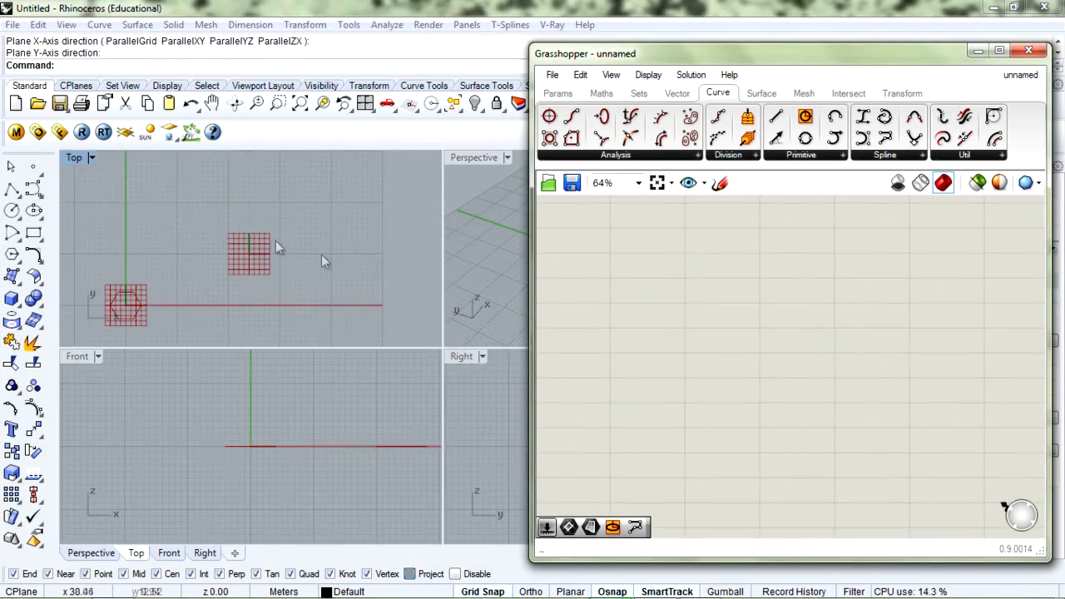
Wire Pln into the lower Polygon's P input and tidy the Pln and Polygon positions
scroll(593, 303, down, 2)
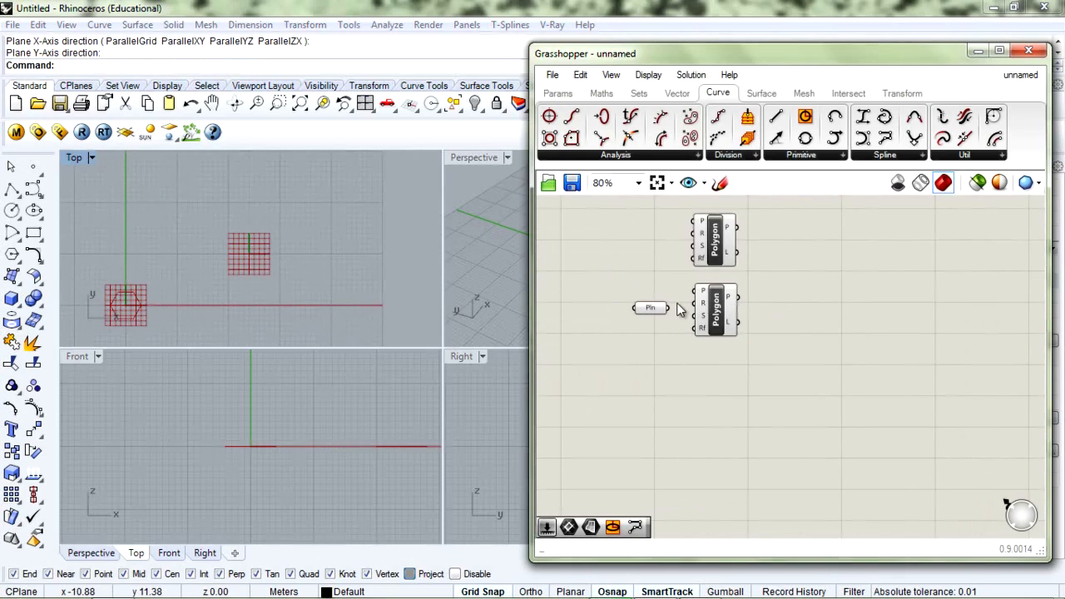
drag(670, 307, 734, 309)
click(644, 329)
drag(649, 308, 639, 309)
drag(745, 316, 736, 317)
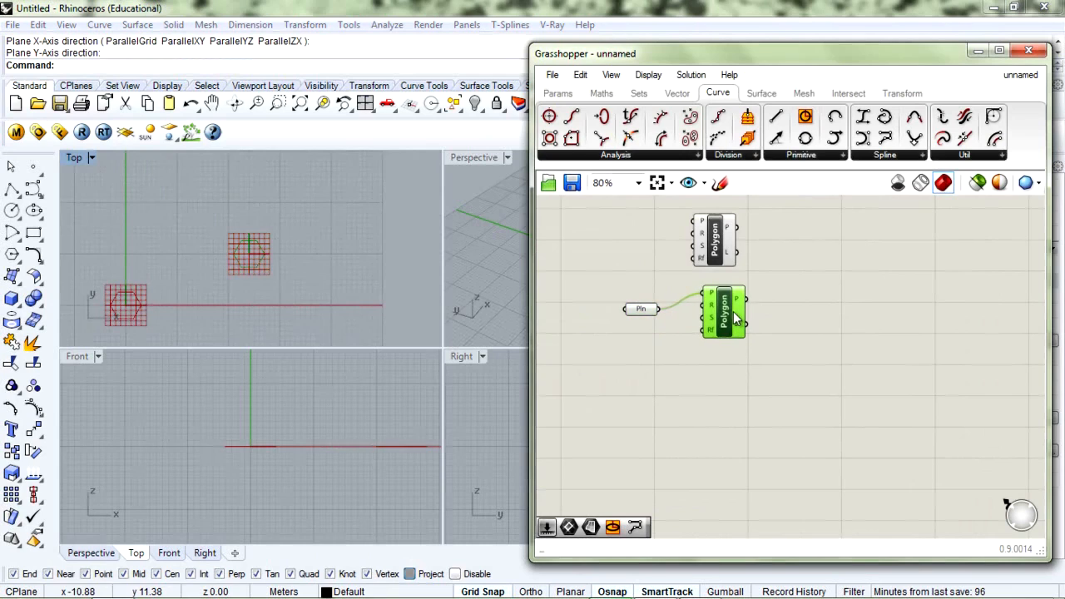
drag(711, 310, 725, 327)
click(713, 241)
drag(645, 311, 645, 322)
drag(721, 327, 717, 318)
click(783, 322)
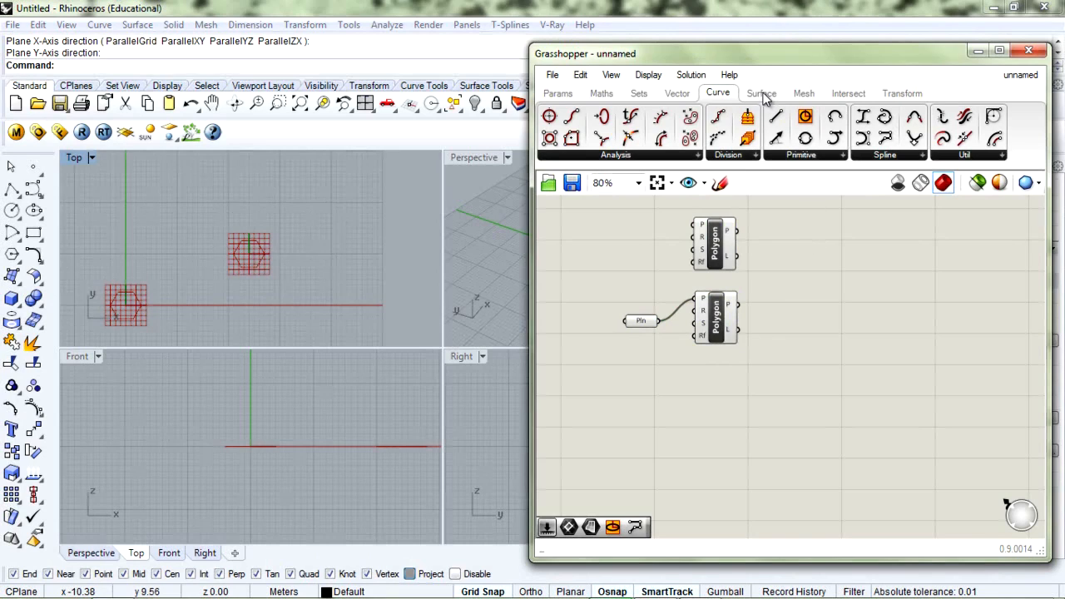
Place an Ellipse component from Curve > Primitive onto the canvas
click(799, 156)
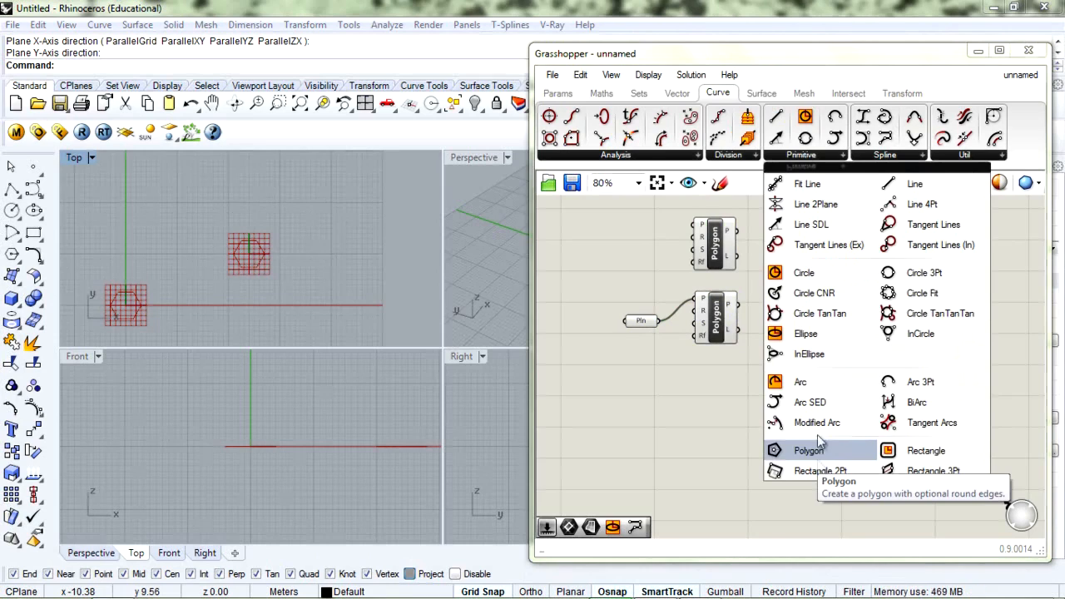
drag(806, 334, 720, 423)
scroll(720, 422, up, 2)
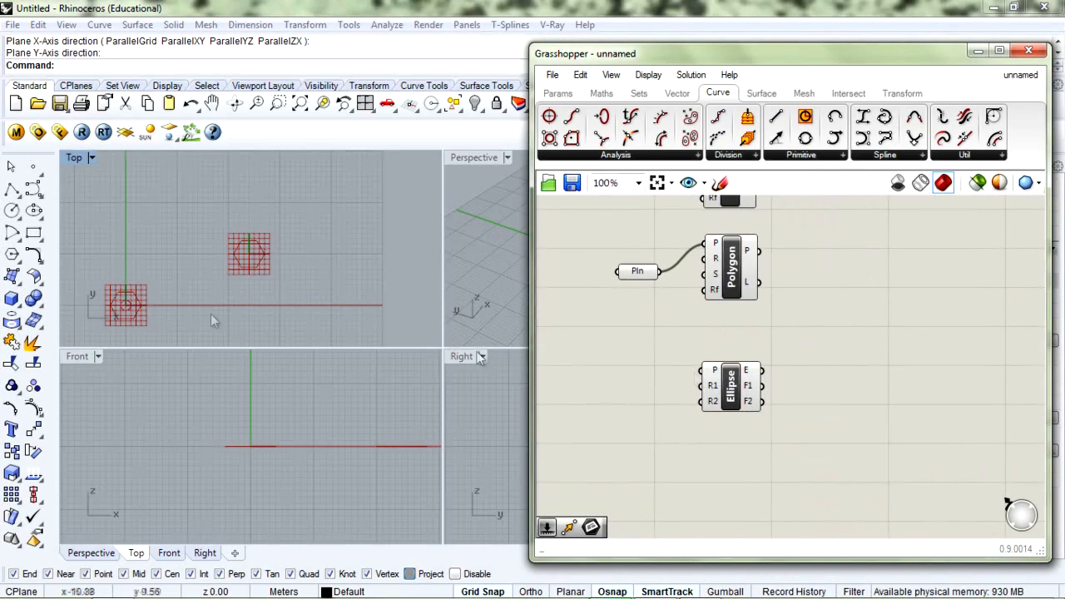
scroll(121, 306, up, 3)
right_drag(122, 306, 188, 289)
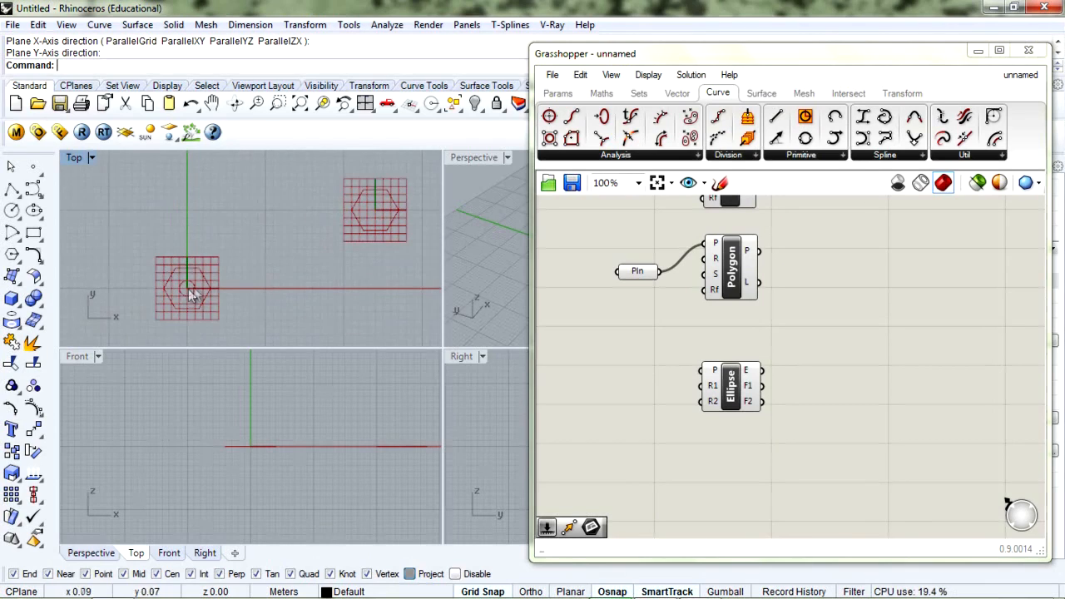
Add another Plane parameter via the 'plane' search and choose Set one Plane
double_click(596, 395)
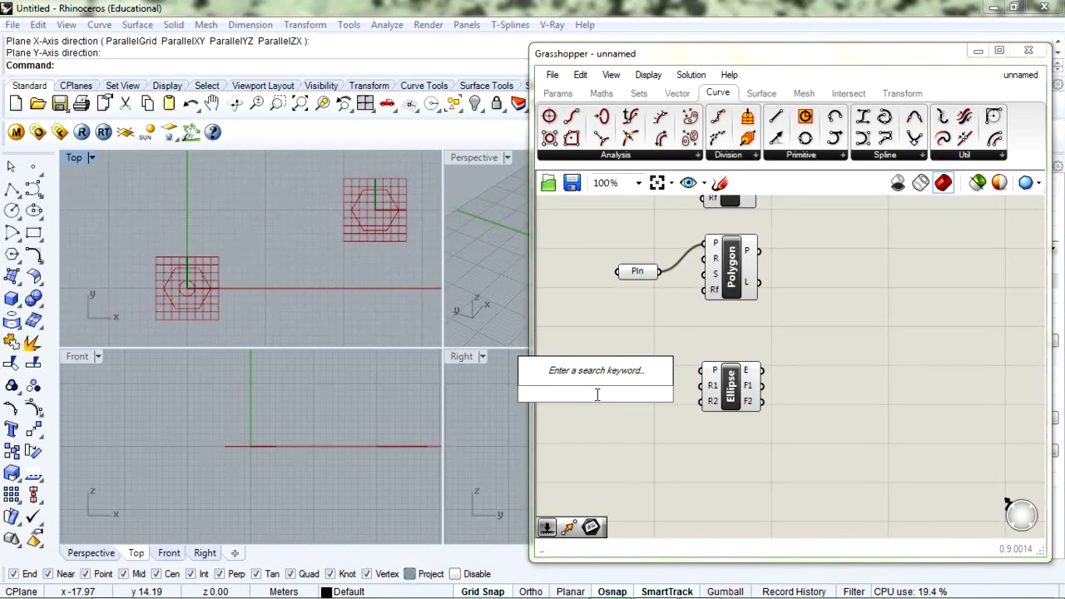
text(plane)
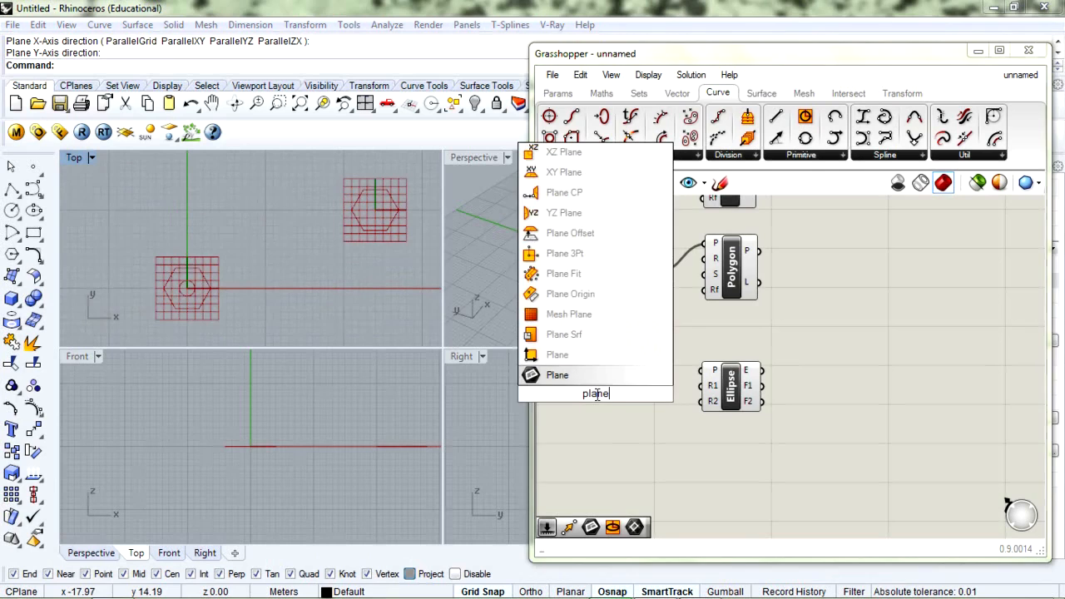
key(Return)
right_click(593, 395)
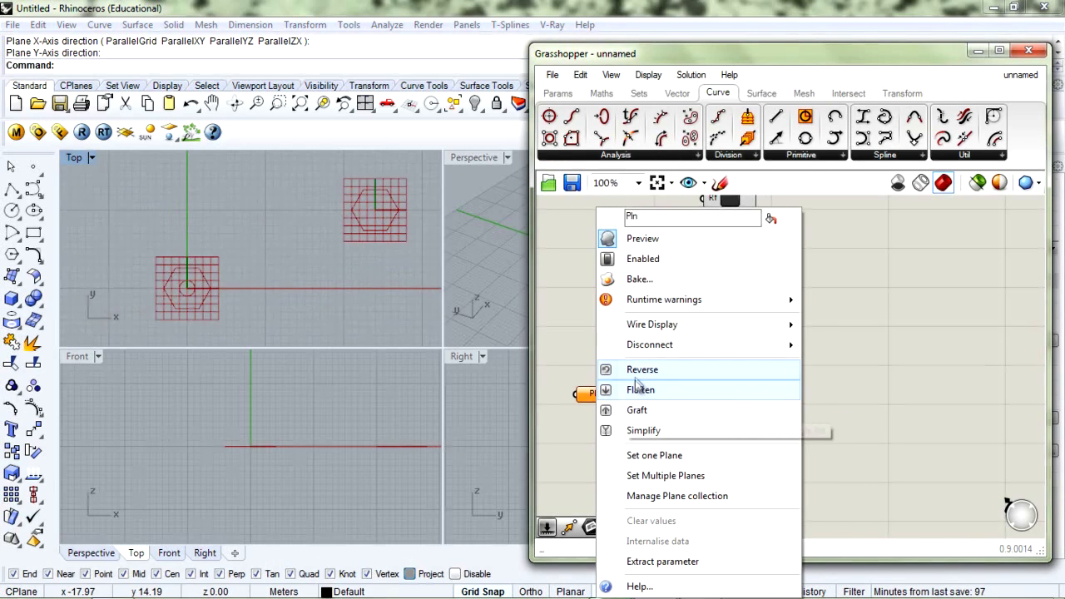
click(645, 455)
Pick a third plane left of the others in Top view, using Ortho for the X and Y directions
scroll(176, 258, down, 8)
right_drag(198, 265, 330, 278)
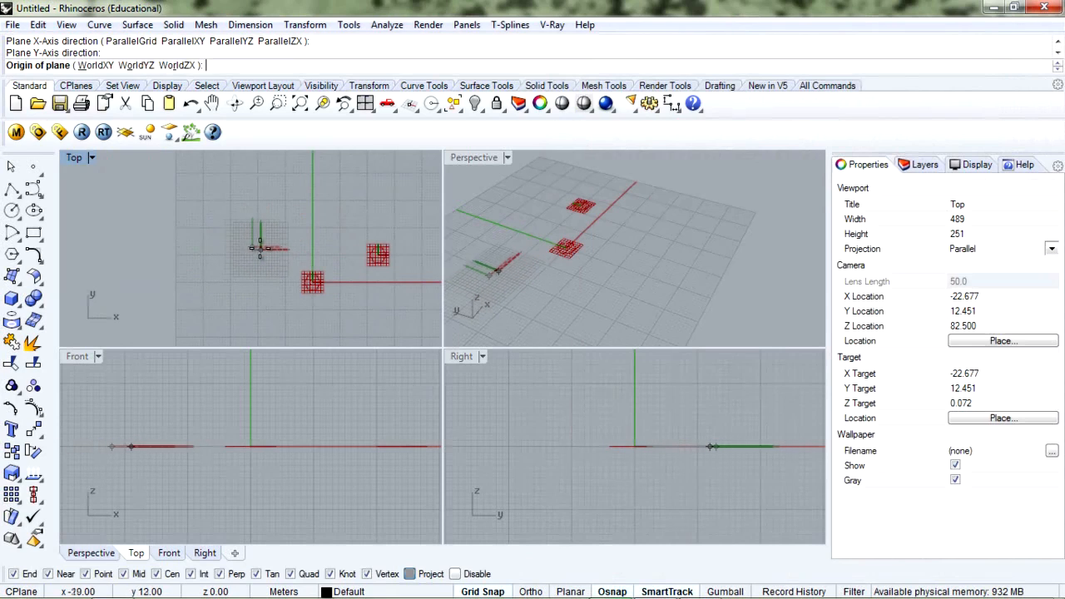
click(259, 246)
key(F8)
click(300, 247)
click(259, 205)
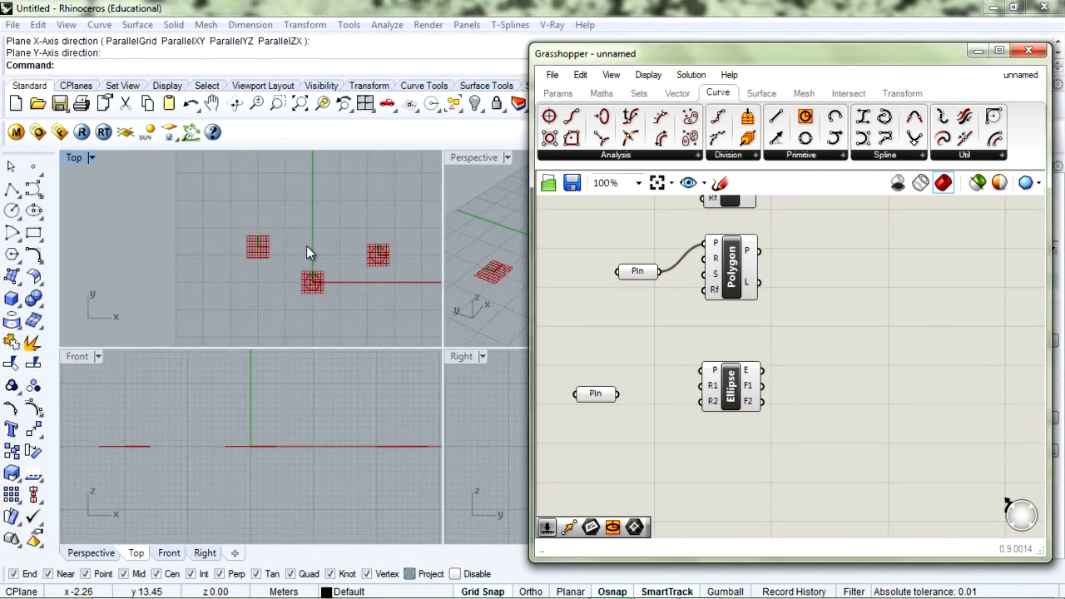
Wire the new Plane parameter into the Ellipse's P input
scroll(247, 249, up, 1)
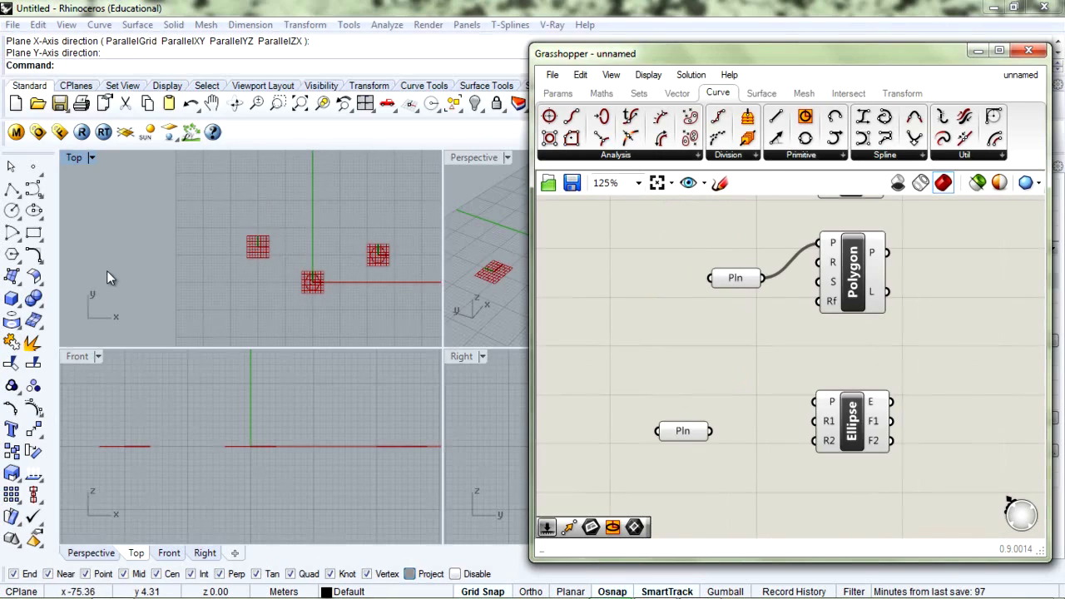
scroll(273, 251, up, 1)
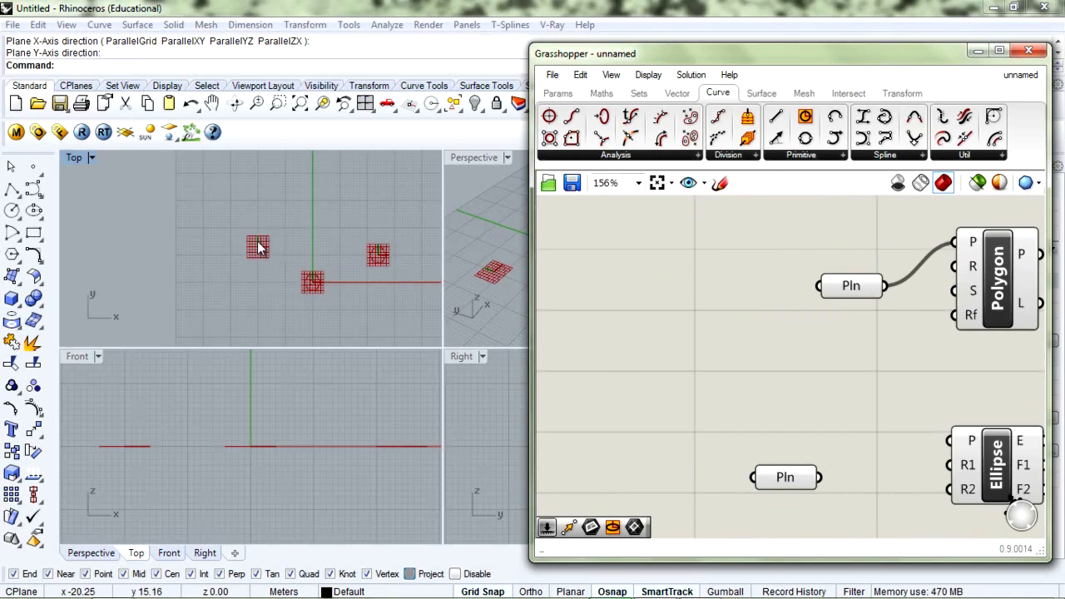
scroll(661, 317, down, 3)
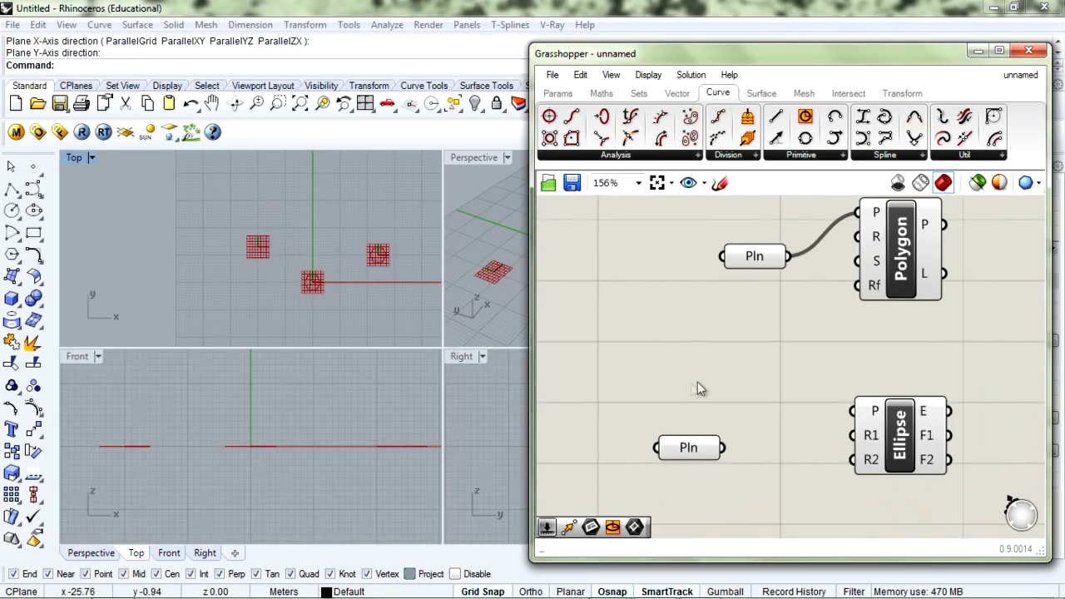
drag(647, 411, 714, 392)
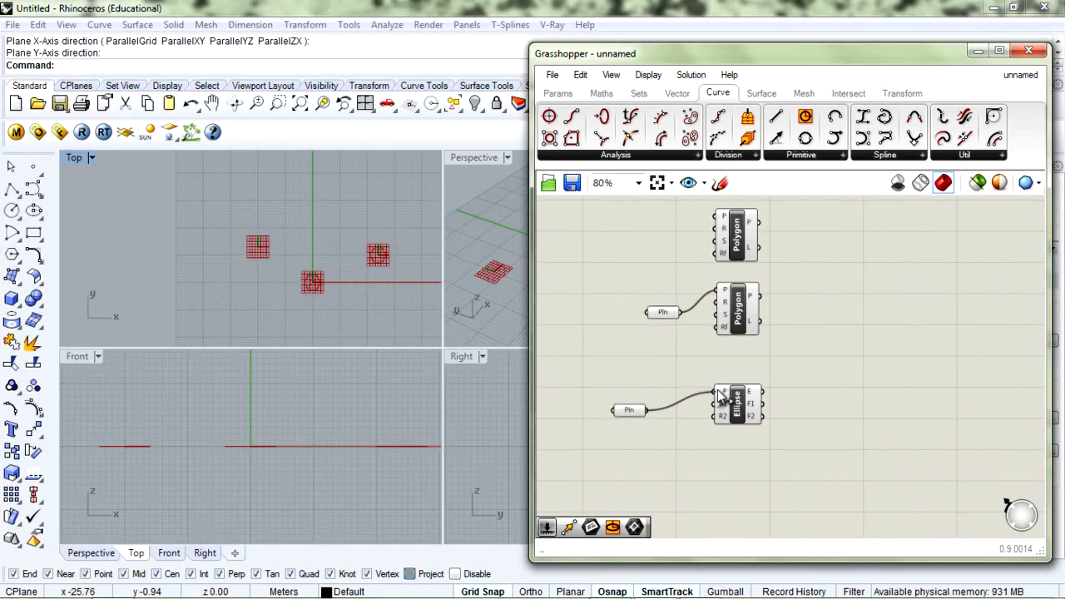
drag(640, 409, 657, 405)
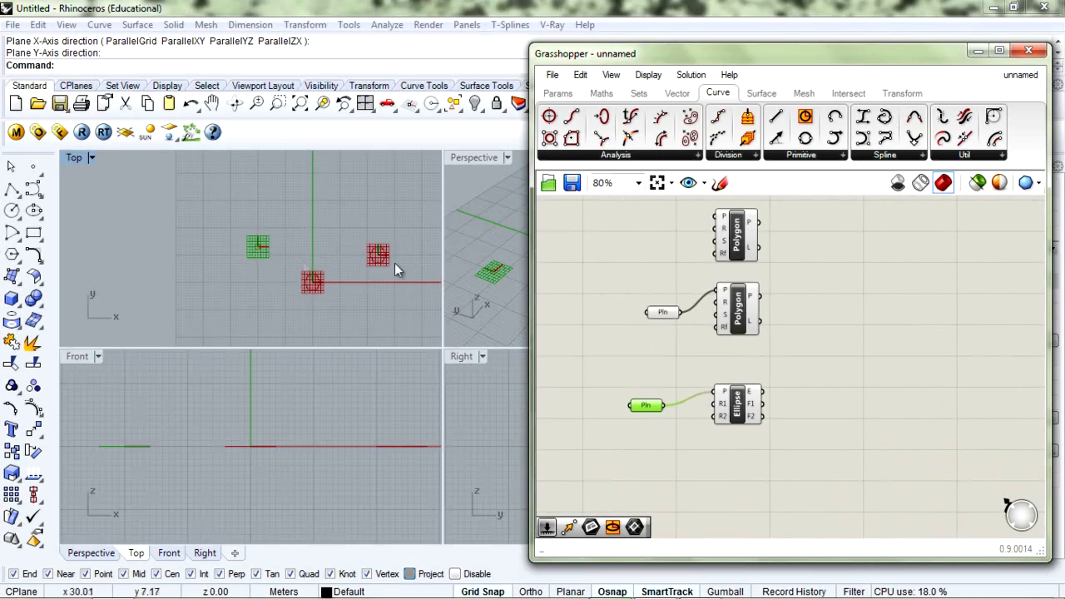
Maximize the Perspective view, orbit and pan around the planes, and select the Ellipse
double_click(476, 158)
right_drag(156, 314, 196, 364)
scroll(194, 358, up, 2)
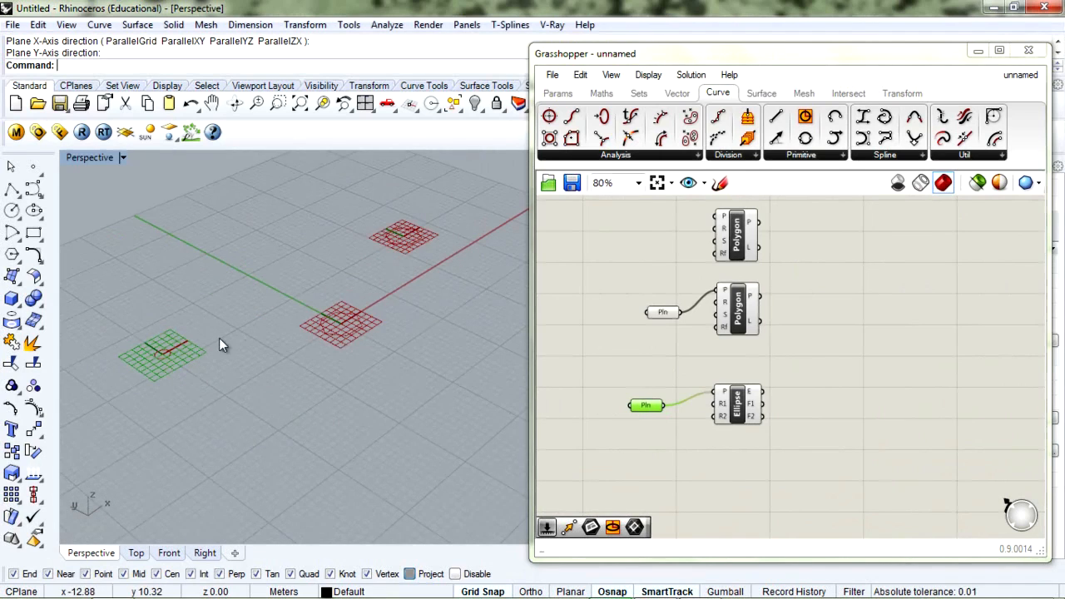
shift+right_drag(238, 319, 310, 322)
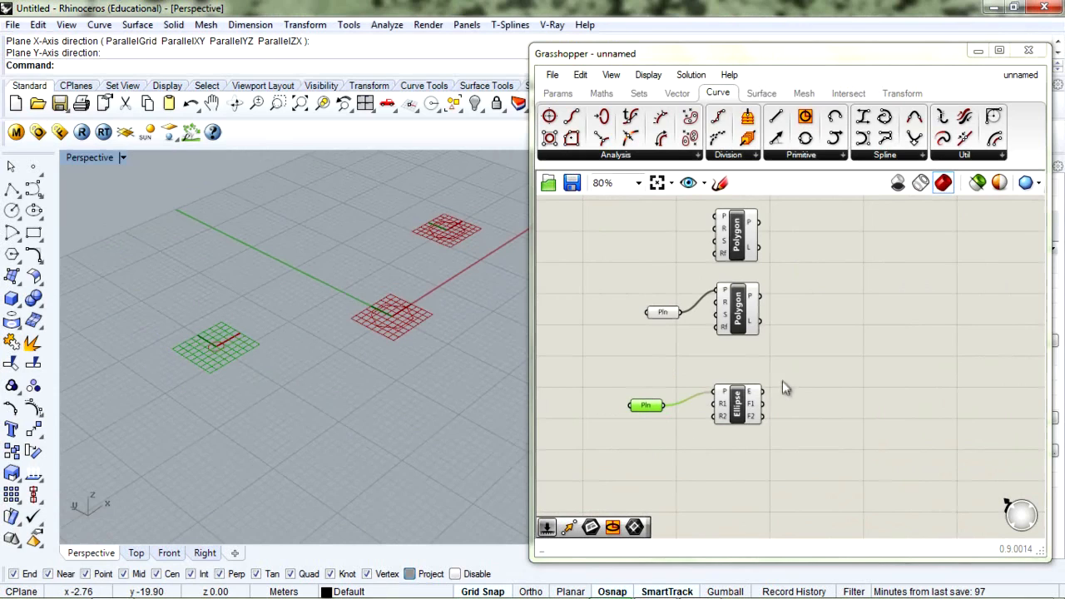
right_drag(747, 429, 733, 381)
click(723, 366)
Copy the Ellipse downward and disconnect all wires from the copy's P input
alt+drag(722, 370, 731, 436)
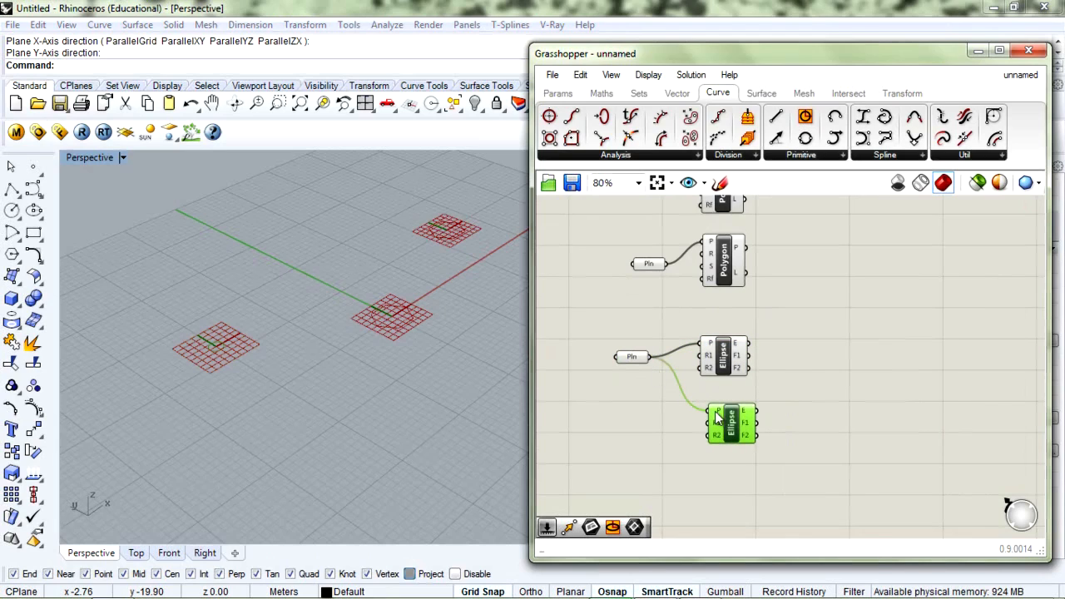
right_click(717, 419)
mouse_move(764, 346)
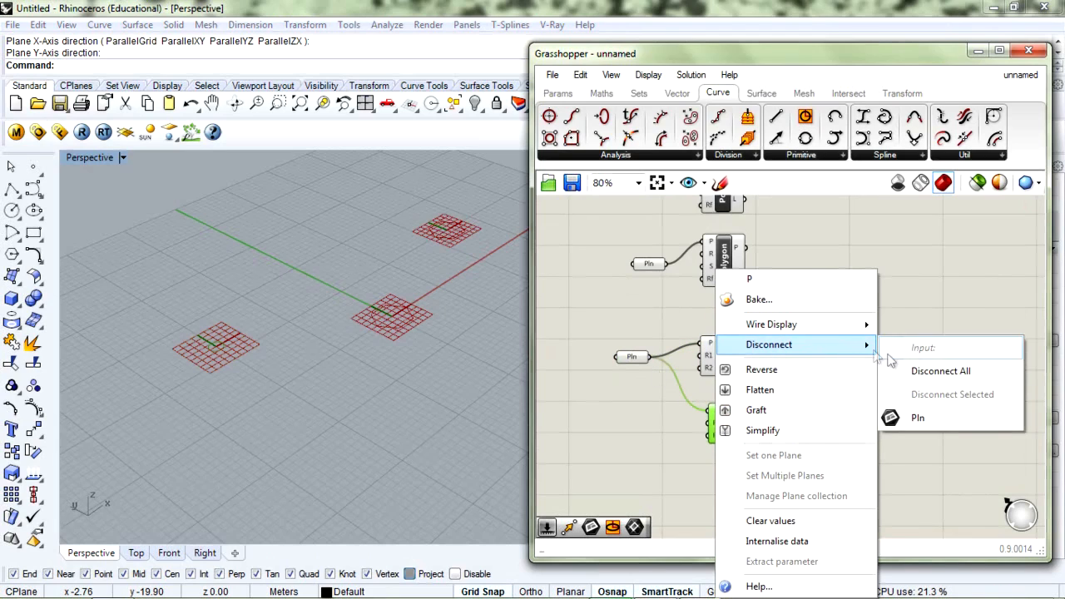
click(899, 372)
Add a Plane parameter, deleting a mistaken Planar component, and choose Set one Plane
double_click(641, 429)
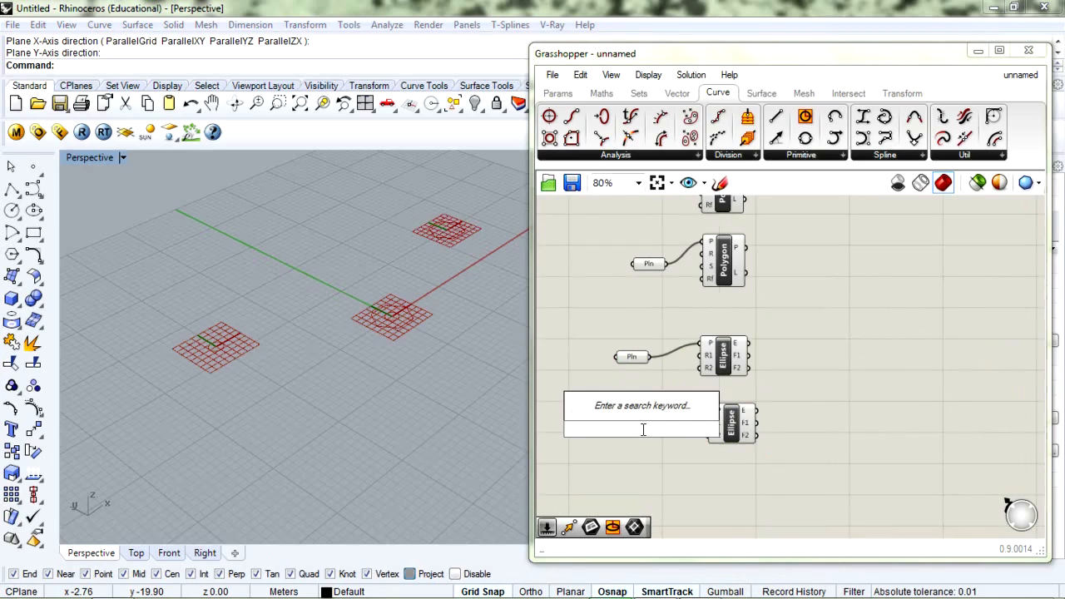
text(planar)
key(Return)
click(642, 429)
key(Delete)
double_click(642, 428)
text(plane)
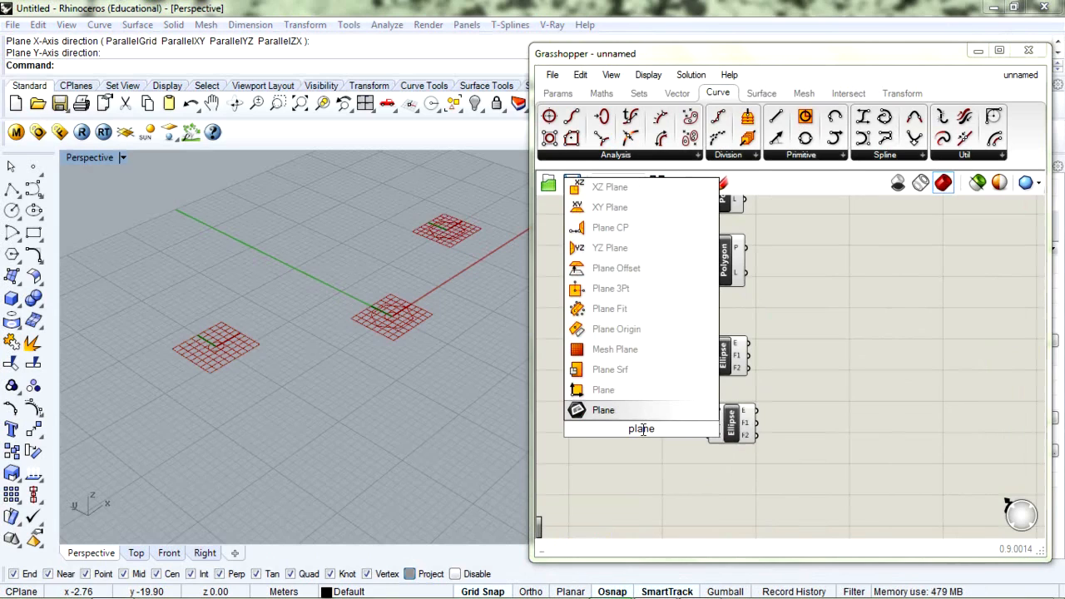
key(Return)
right_click(637, 430)
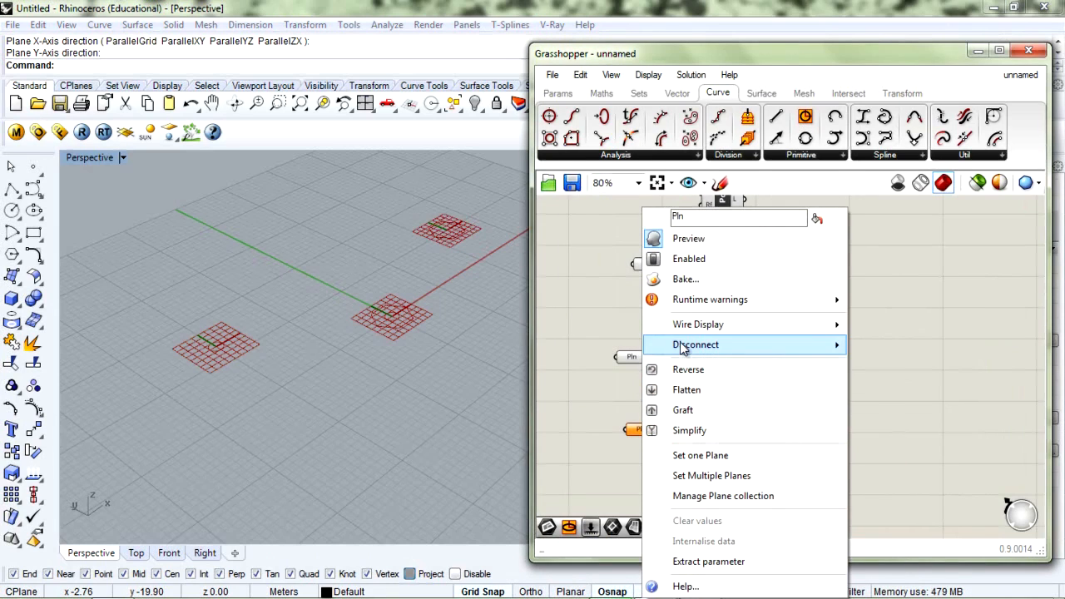
click(654, 456)
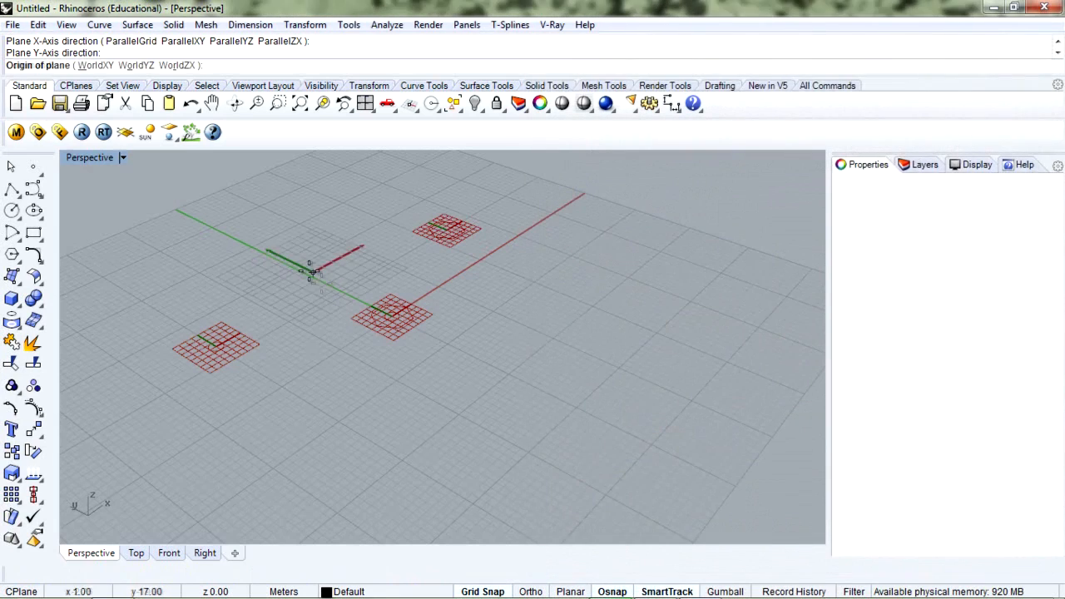
Pick the new plane's origin in front of the existing planes and its X-axis direction
click(559, 372)
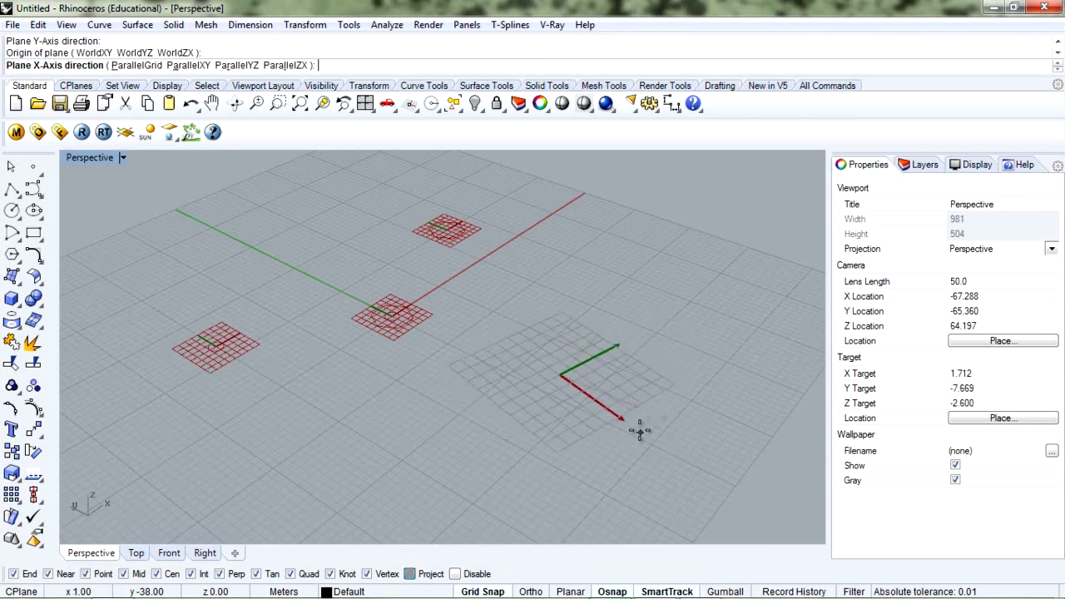
click(683, 431)
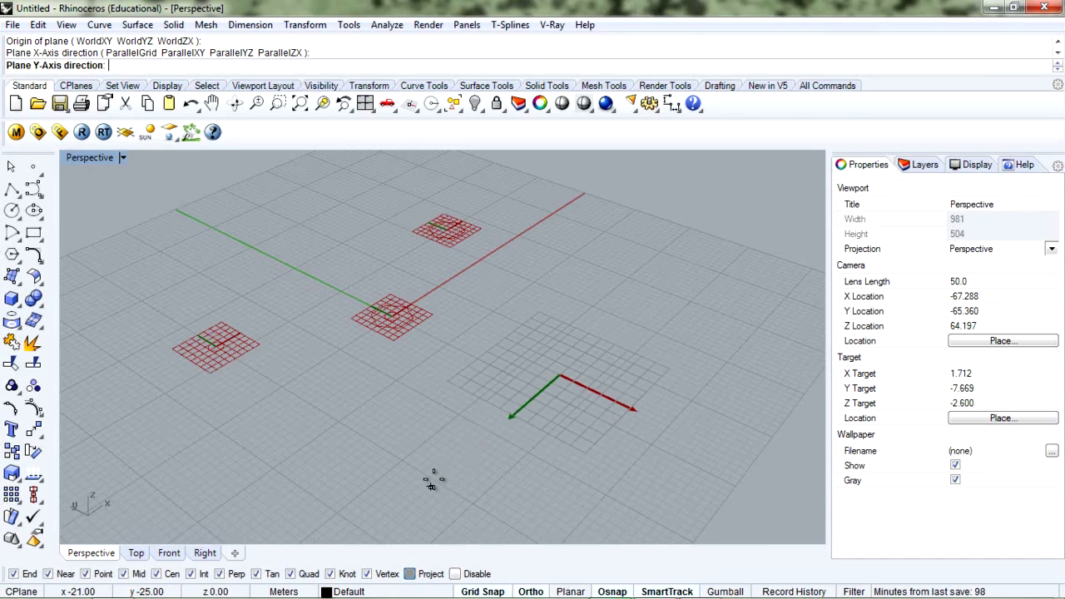
Finish the plane's Y-axis, then delete that Plane parameter and the Ellipse copy
click(513, 423)
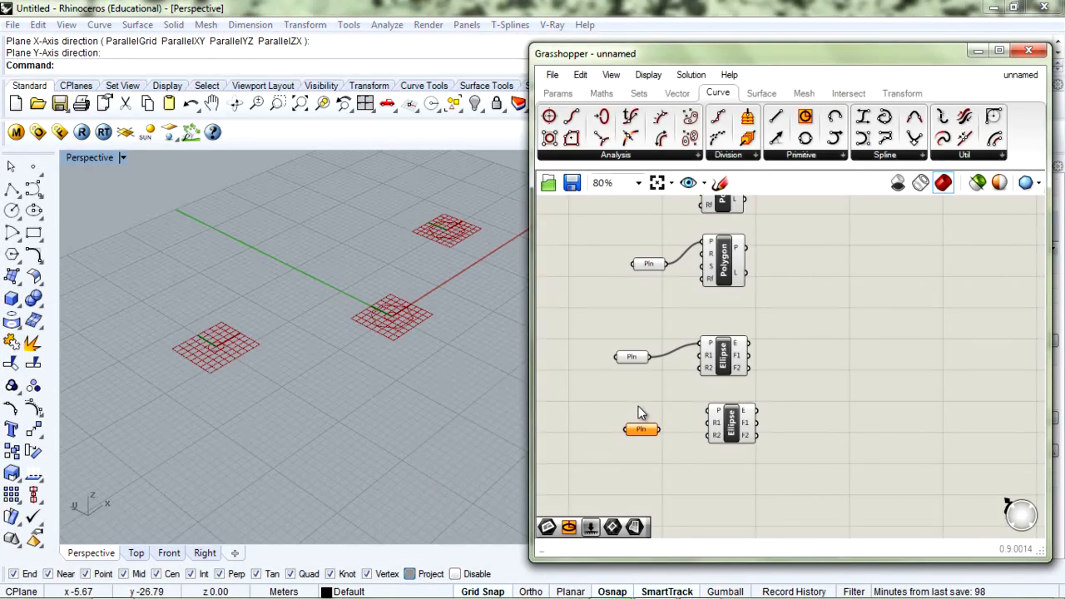
drag(794, 405, 610, 487)
key(Delete)
Realign the Polygon, Plane and Ellipse components into a tidy column on the canvas
right_drag(705, 337, 677, 394)
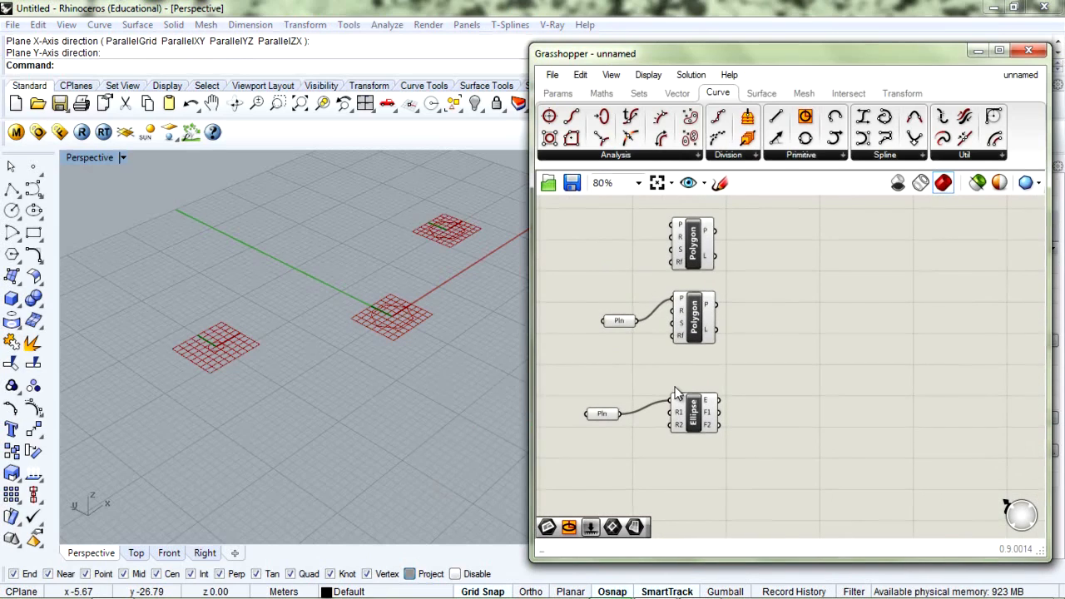
drag(706, 314, 711, 337)
drag(629, 322, 630, 341)
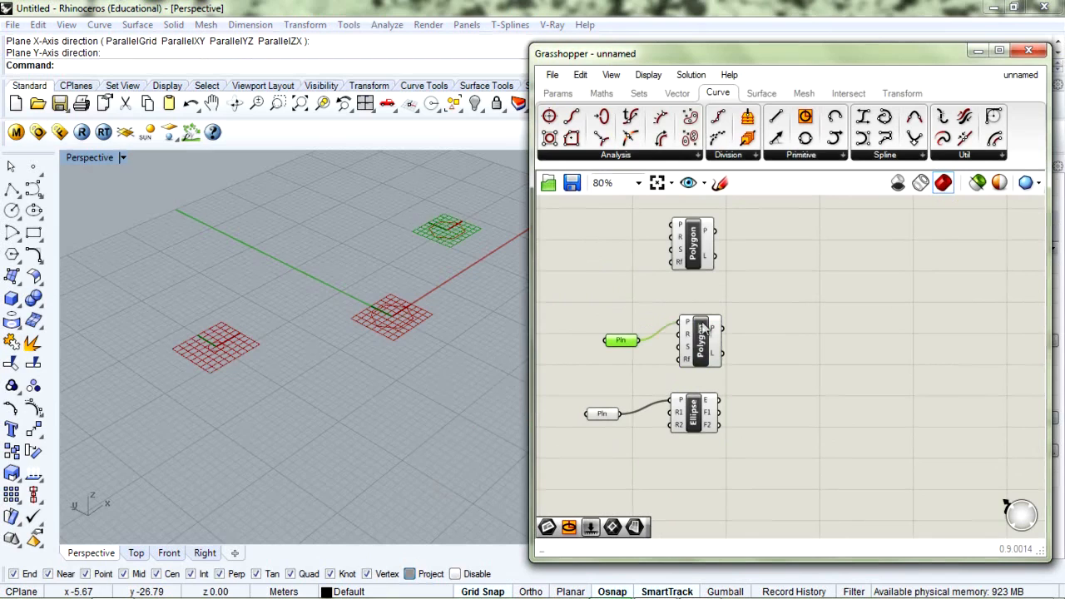
drag(703, 328, 697, 326)
drag(693, 240, 693, 255)
click(728, 335)
right_drag(259, 322, 326, 329)
drag(694, 335, 711, 335)
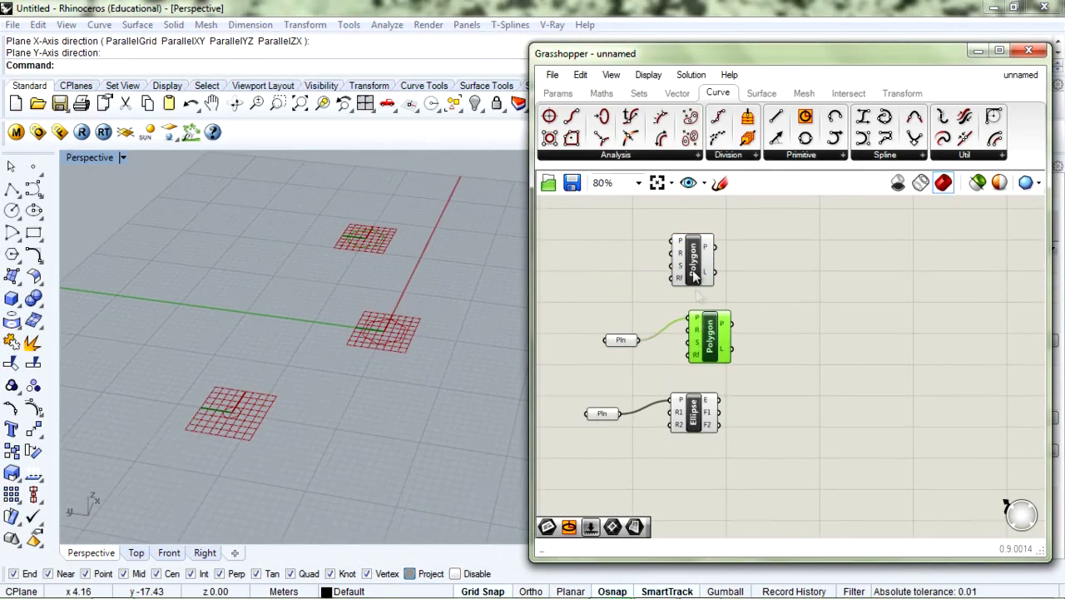
drag(695, 265, 712, 265)
drag(695, 414, 711, 410)
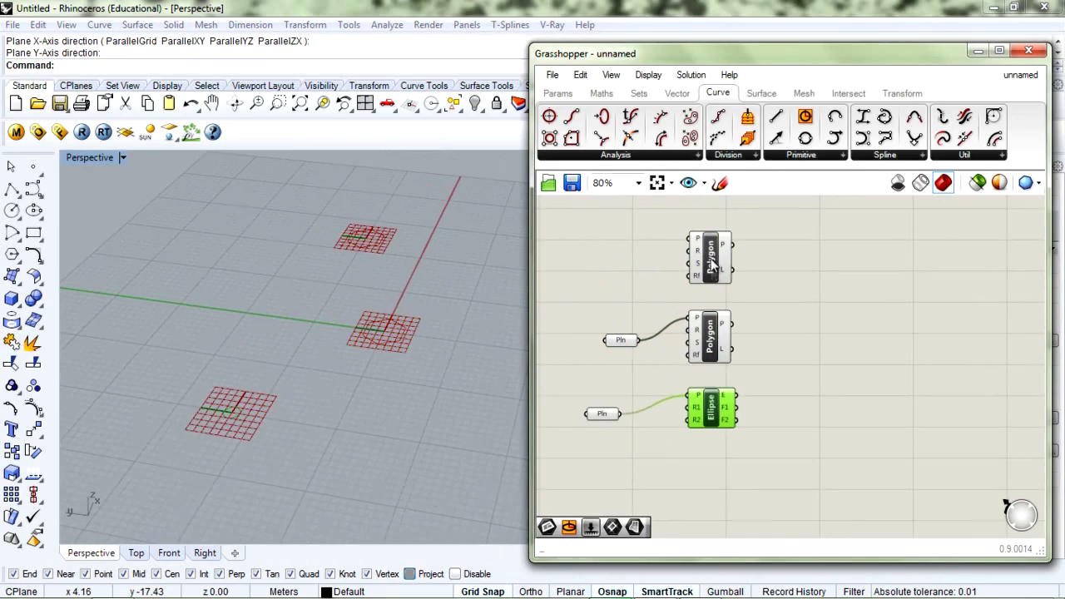
scroll(710, 263, up, 1)
right_drag(618, 298, 646, 288)
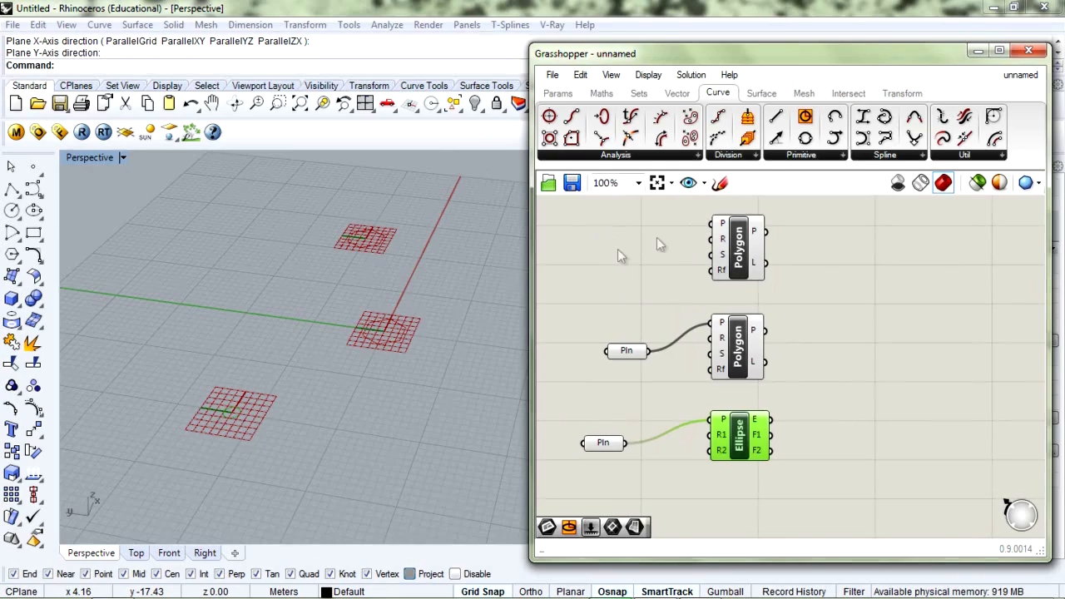
drag(726, 267, 721, 261)
click(697, 291)
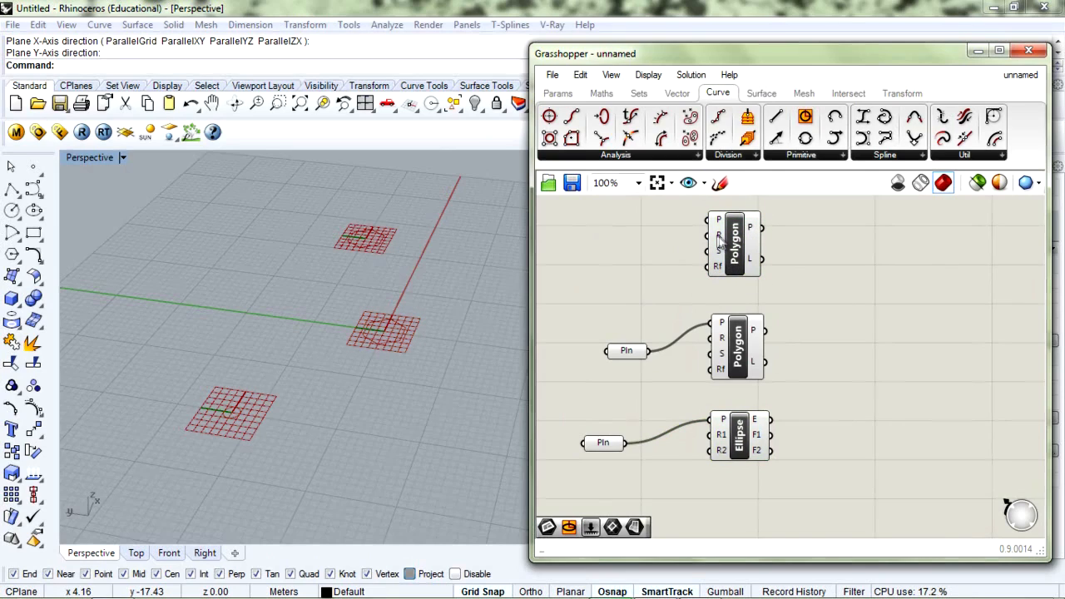
Select the unconnected top Polygon component to check its preview
mouse_move(718, 239)
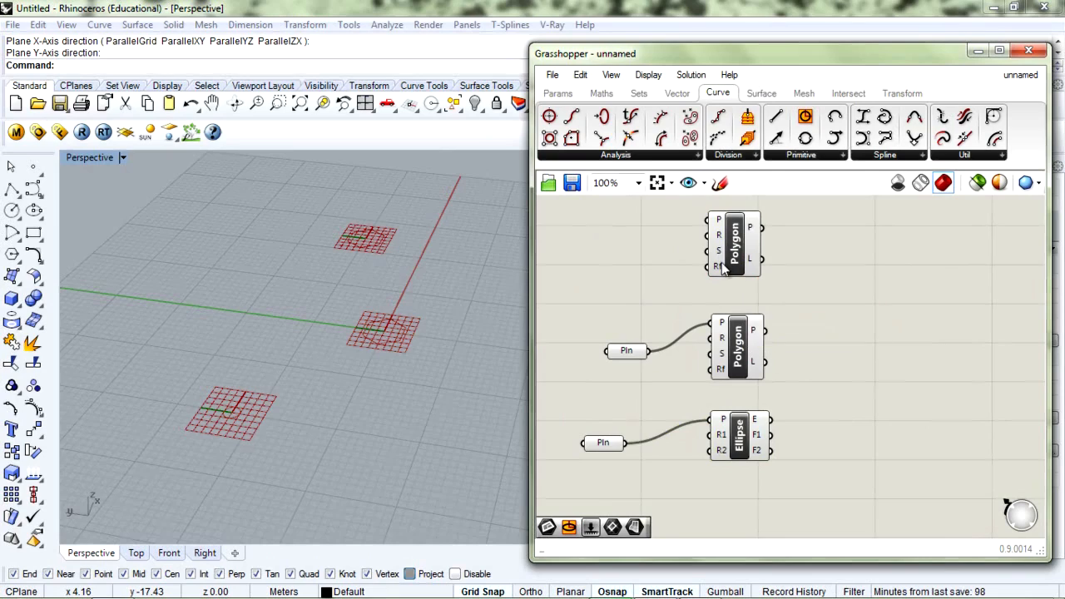
mouse_move(721, 273)
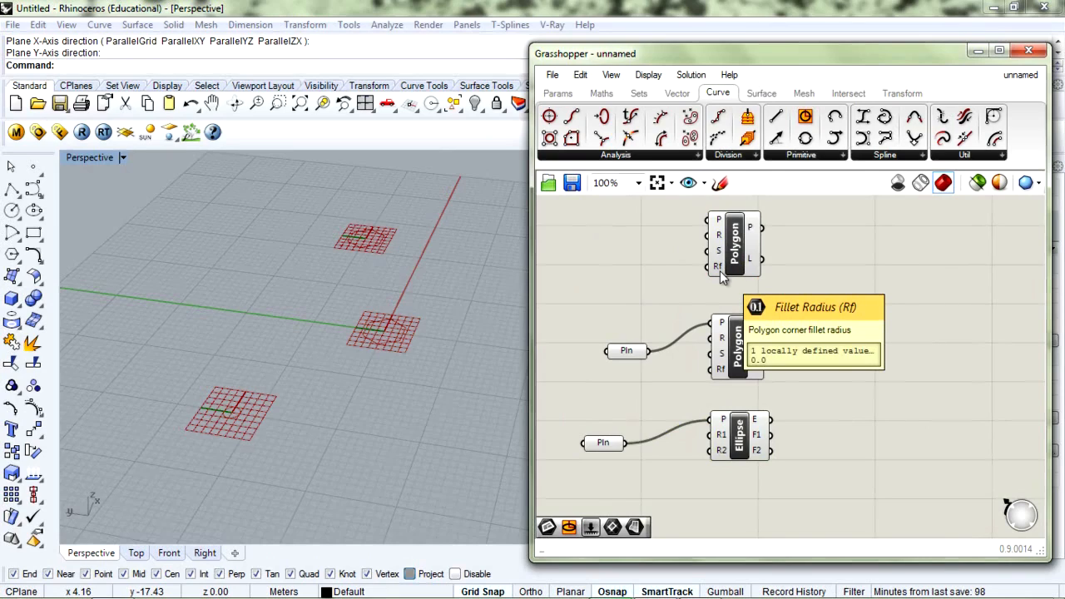
click(736, 259)
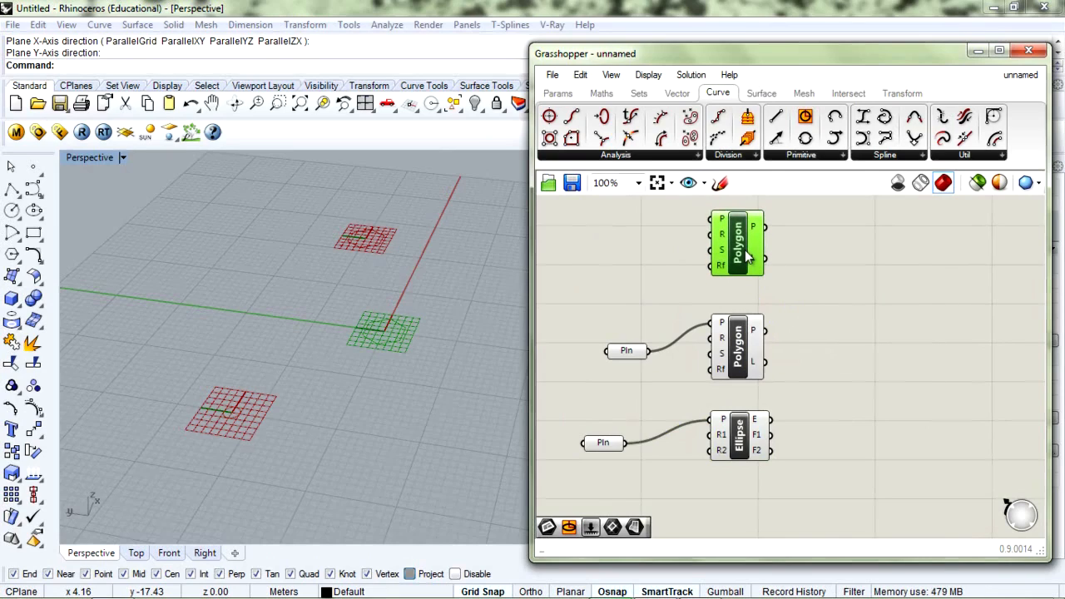
scroll(385, 331, up, 2)
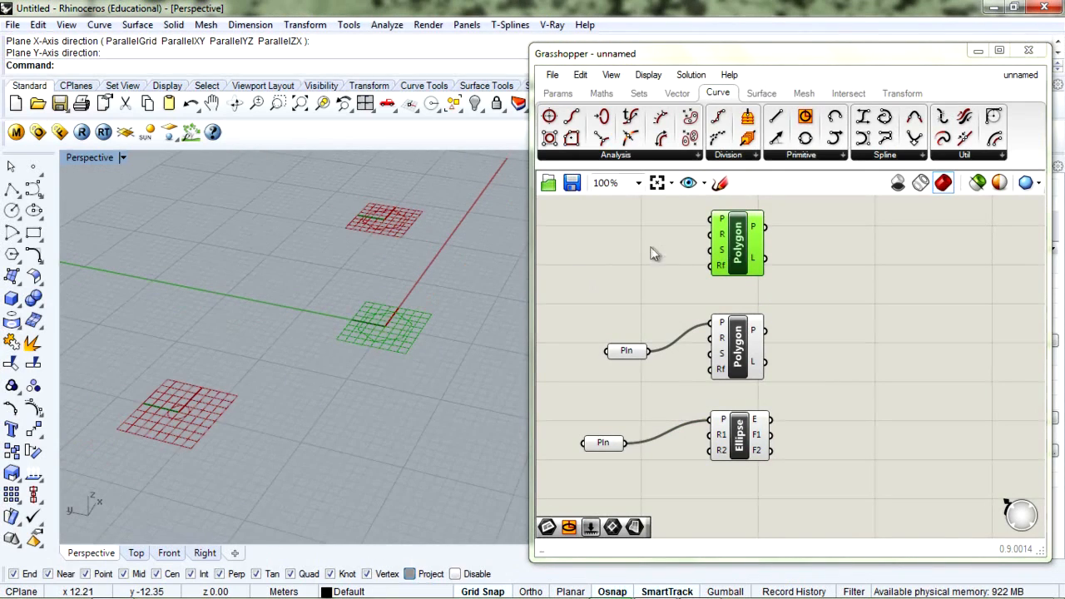
double_click(615, 249)
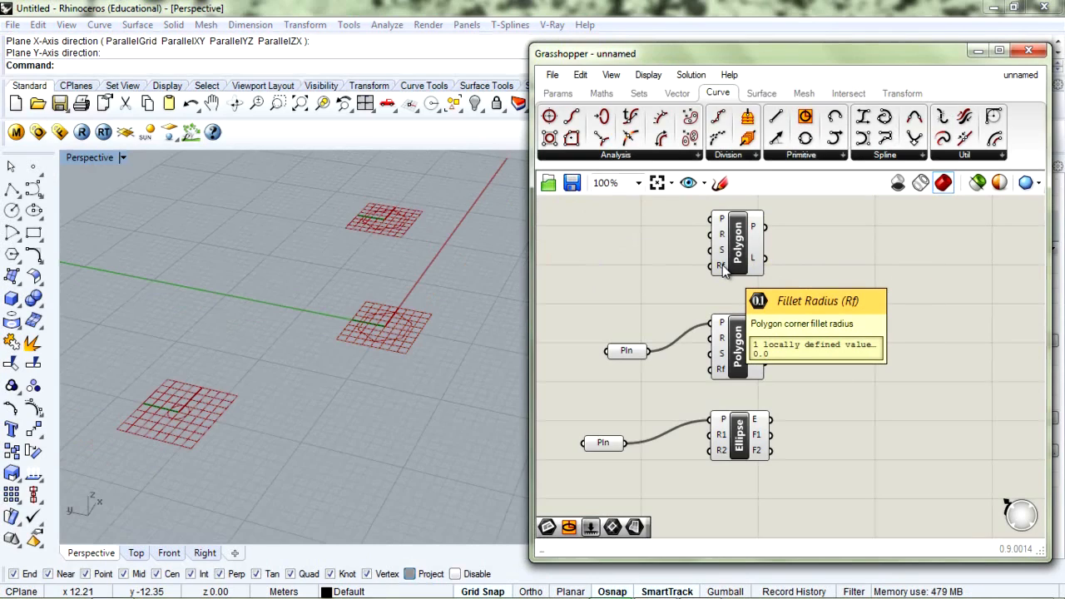
Place a Number Slider left of the top Polygon, set to 0 digits, range 0–100
double_click(599, 271)
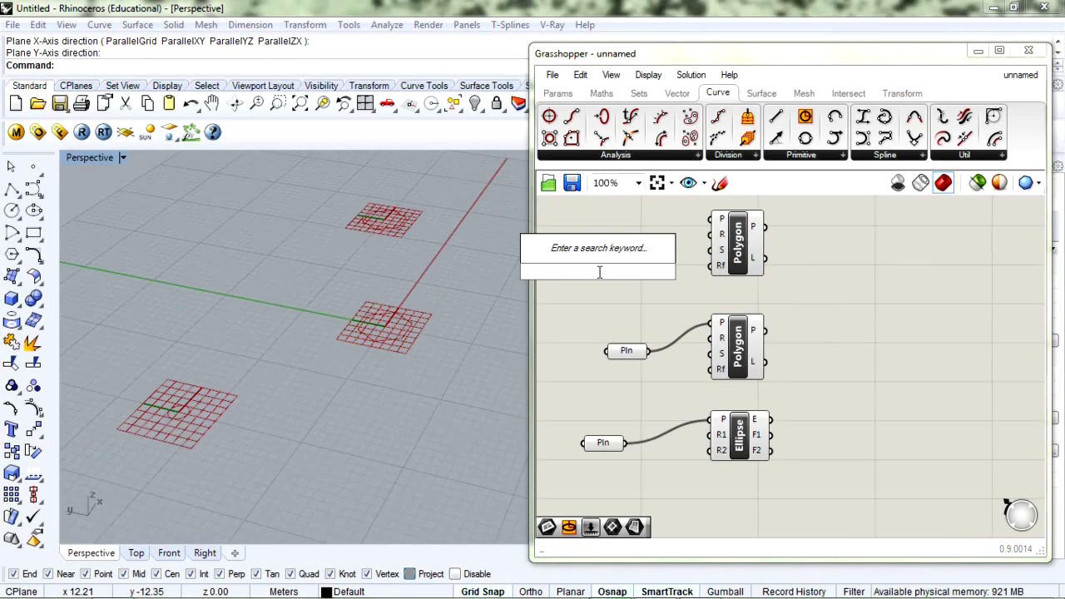
text(slider)
key(Return)
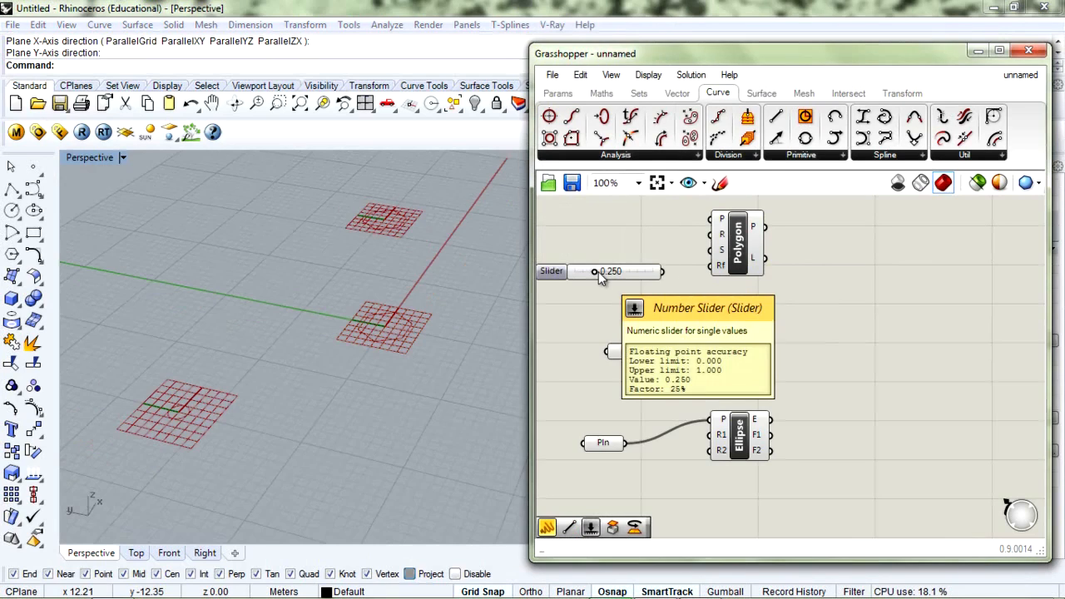
right_click(598, 272)
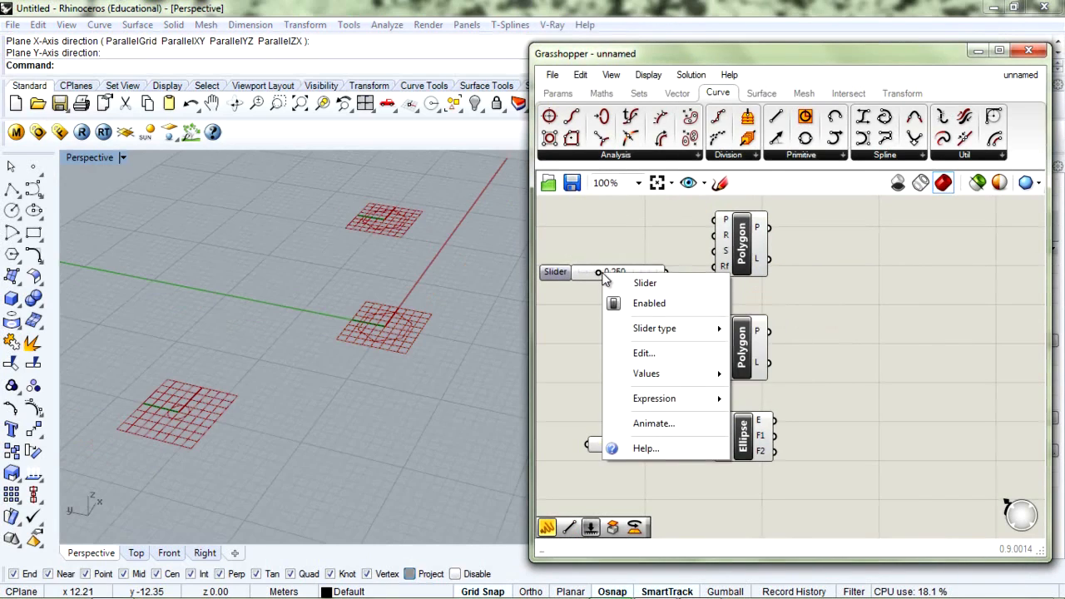
click(635, 355)
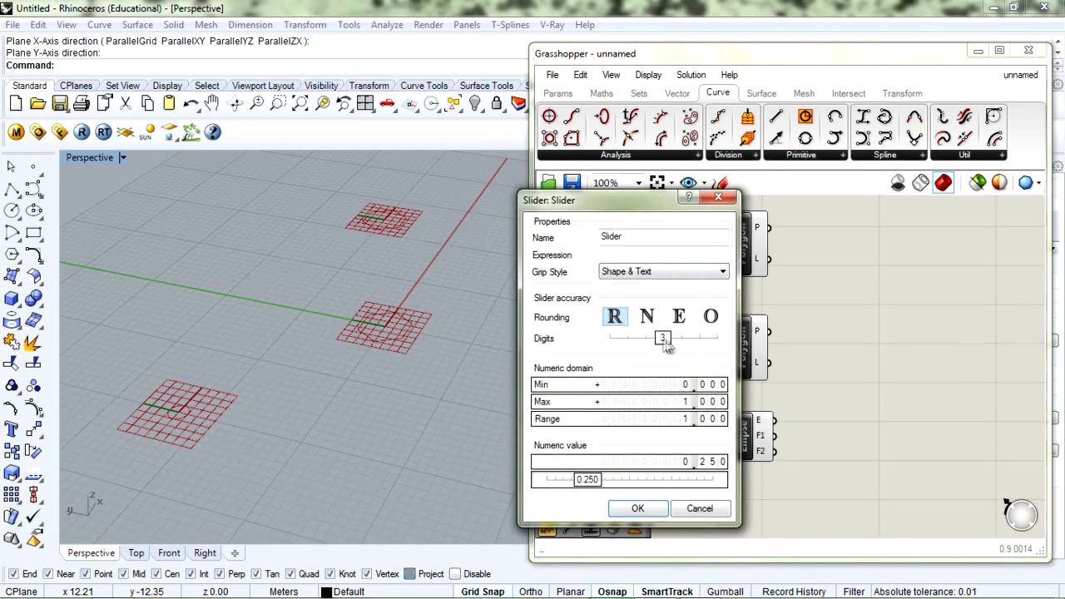
drag(666, 347, 625, 372)
double_click(657, 403)
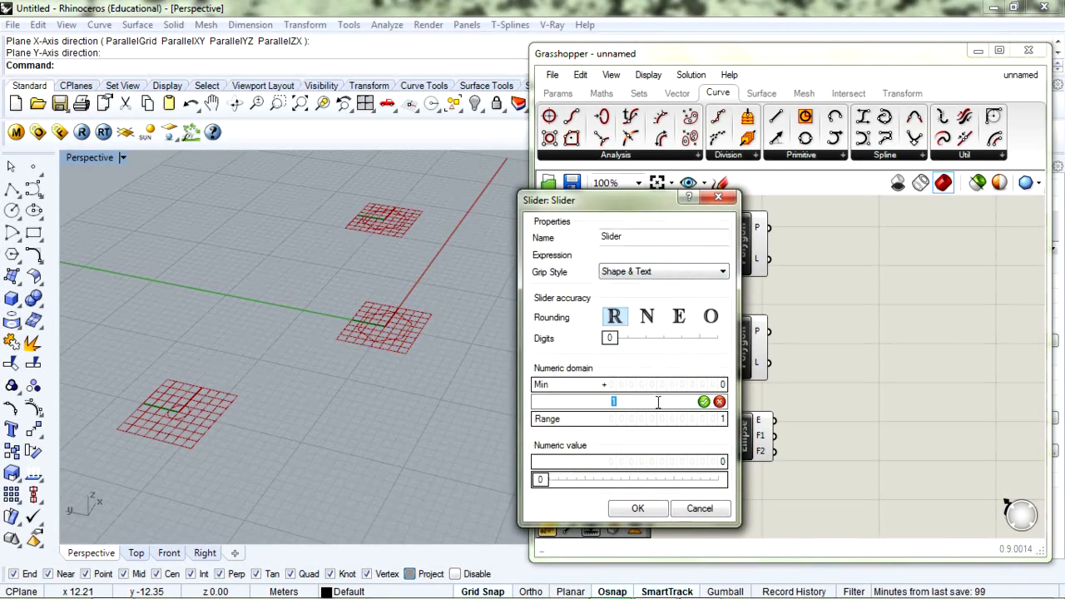
key(Return)
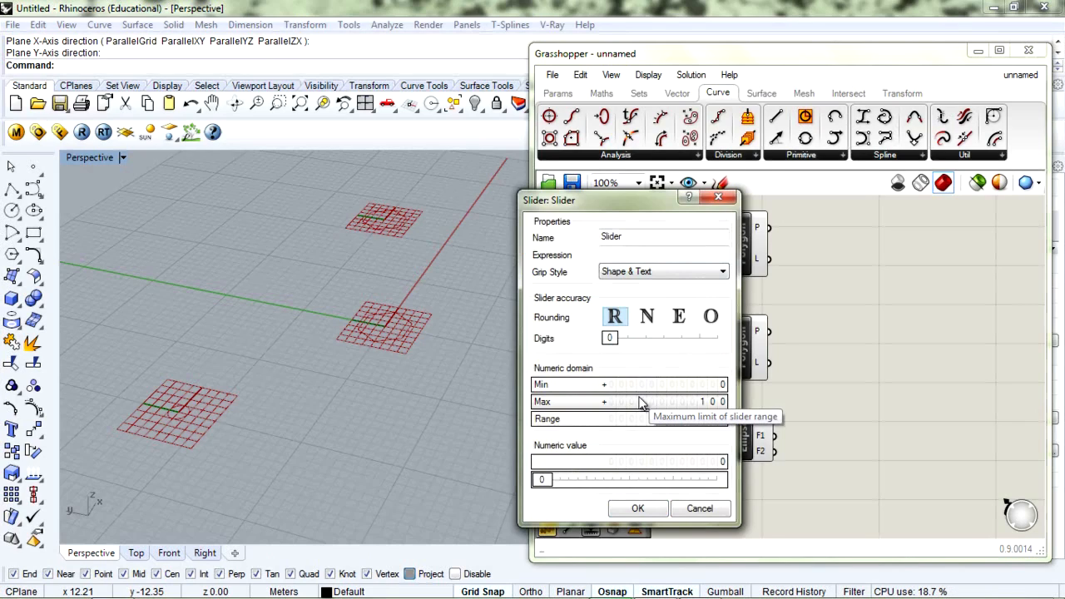
click(649, 509)
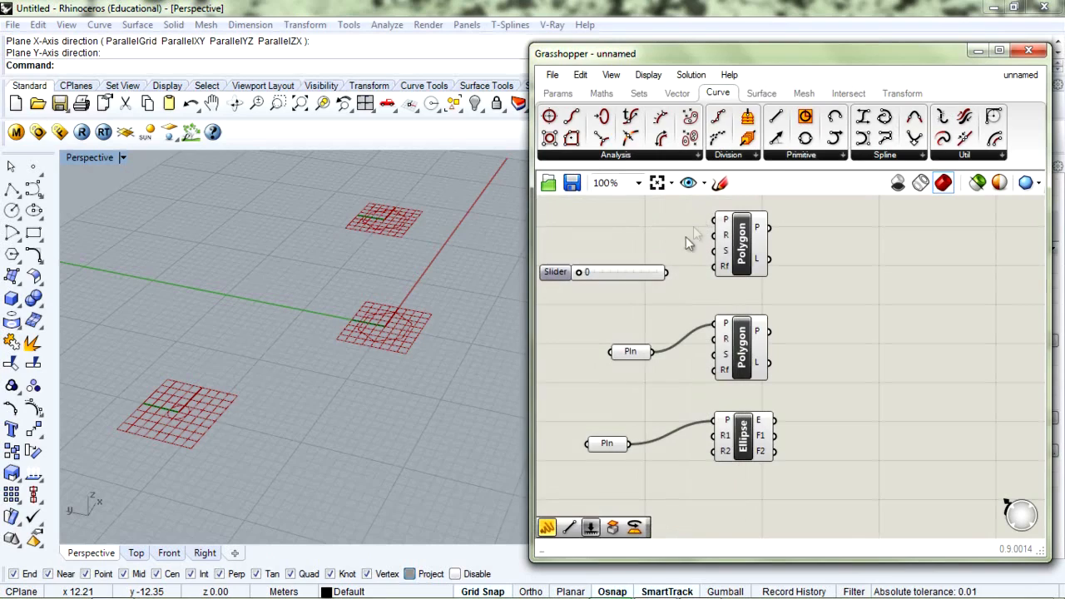
Wire the slider into the top Polygon's radius and set the radius to 12
drag(581, 274, 599, 275)
drag(667, 273, 757, 262)
drag(606, 271, 592, 273)
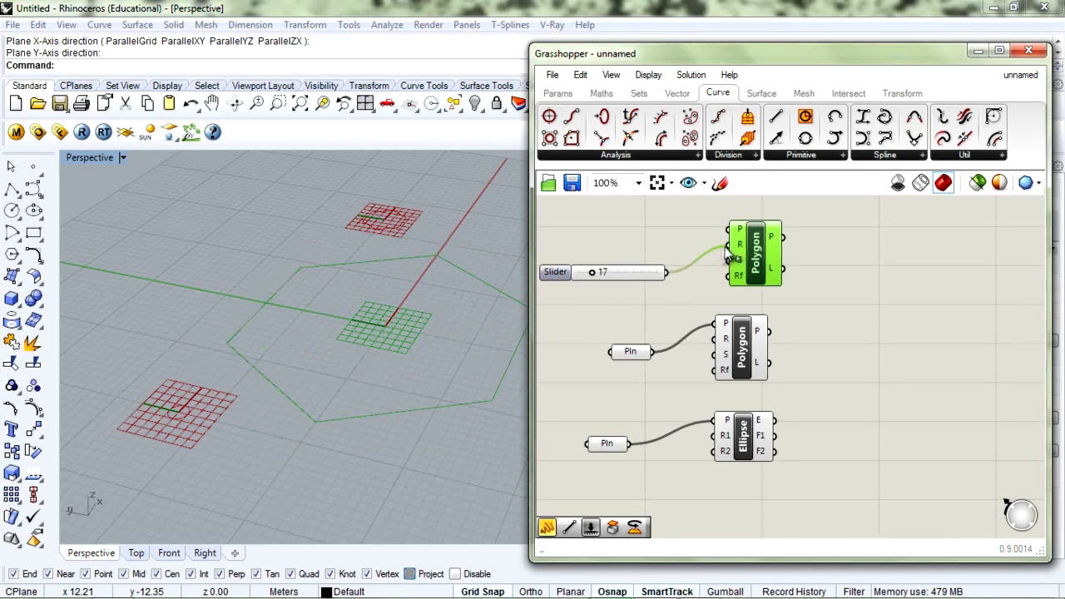
drag(590, 272, 781, 268)
Duplicate the slider to drive the Polygon's segment count and set it to 5 sides
click(638, 272)
drag(651, 245, 593, 330)
drag(621, 273, 594, 281)
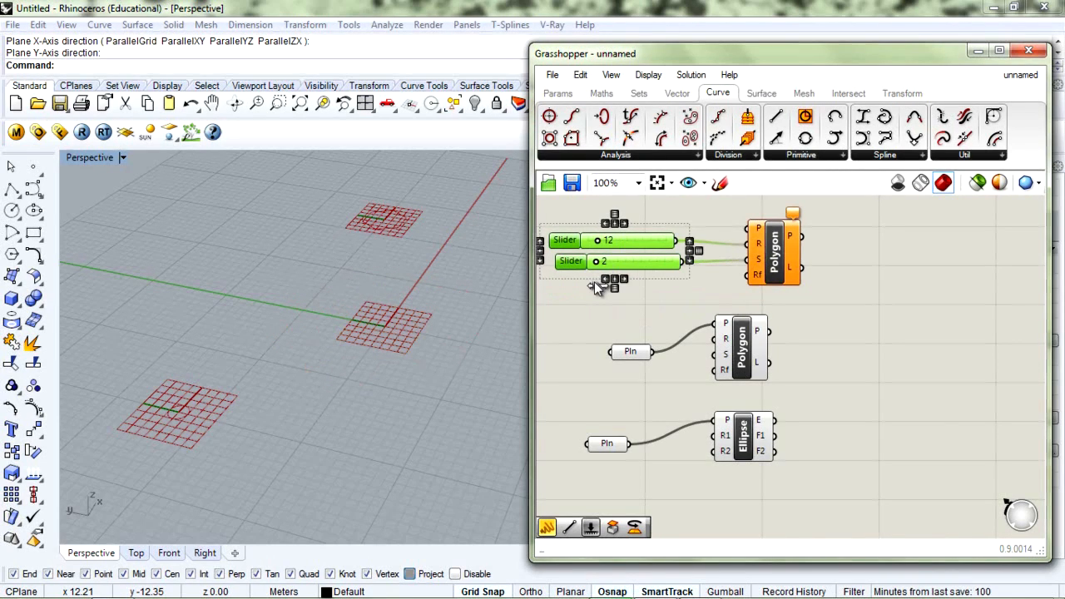
mouse_move(594, 281)
mouse_down()
mouse_move(676, 285)
mouse_move(598, 294)
mouse_up()
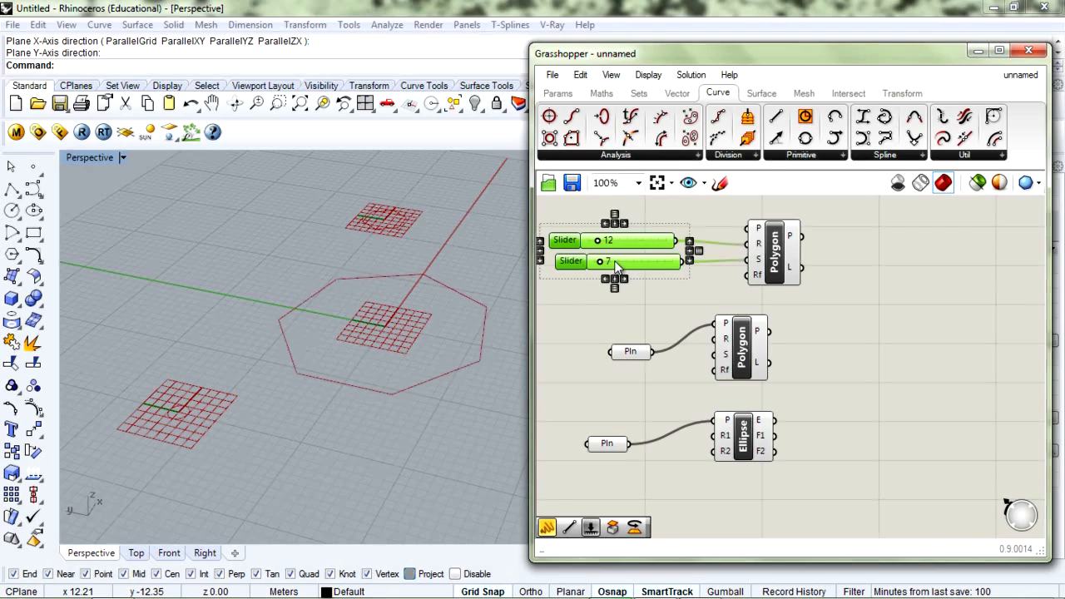
double_click(617, 262)
text(5)
key(Return)
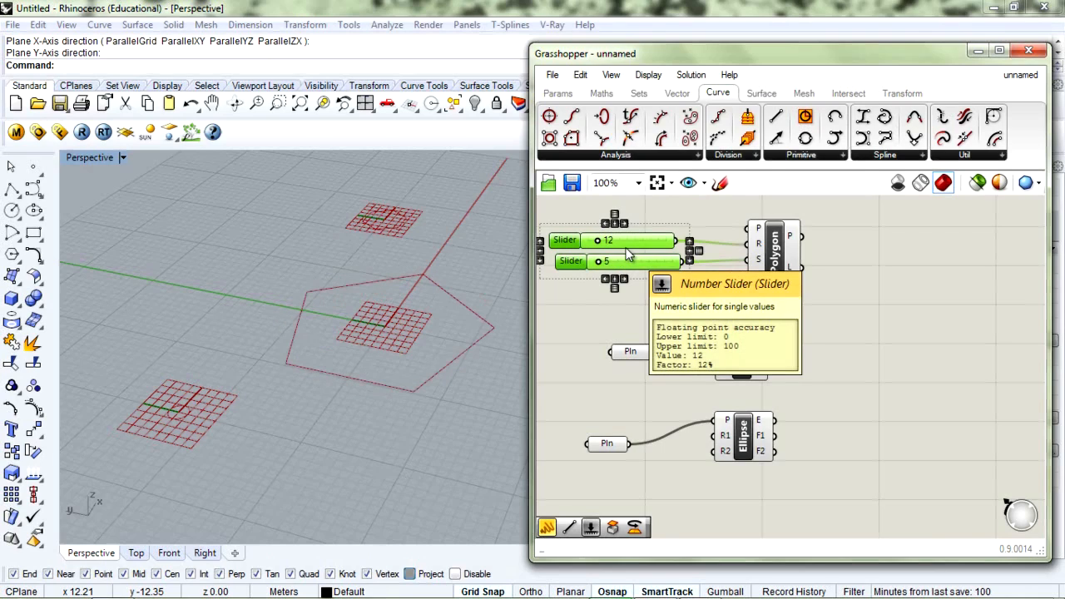
click(590, 307)
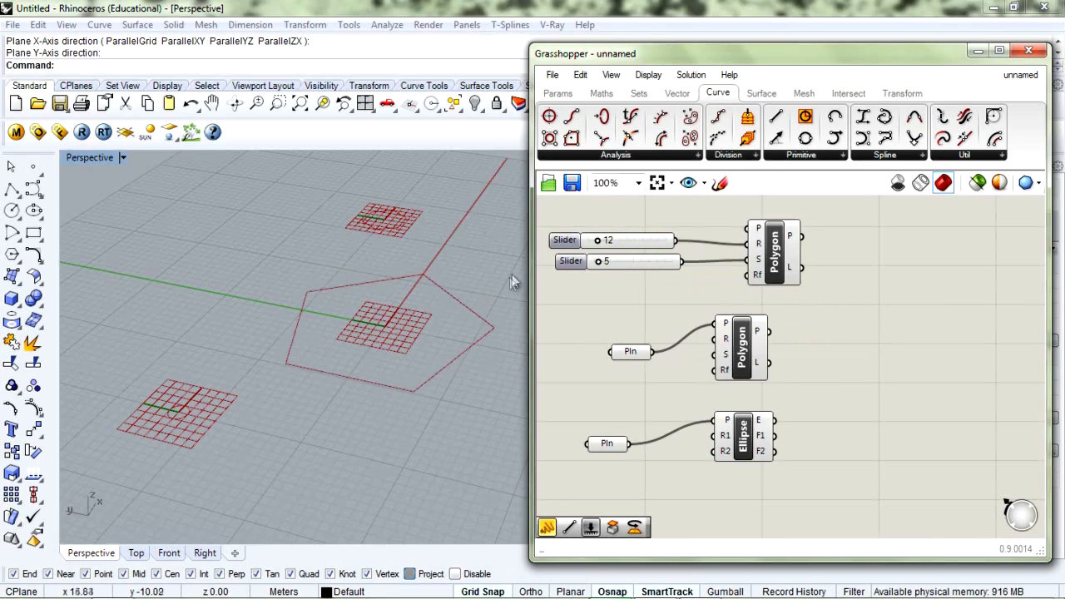
Copy the 5 slider into the Polygon's fillet radius input to round the pentagon's corners
click(630, 265)
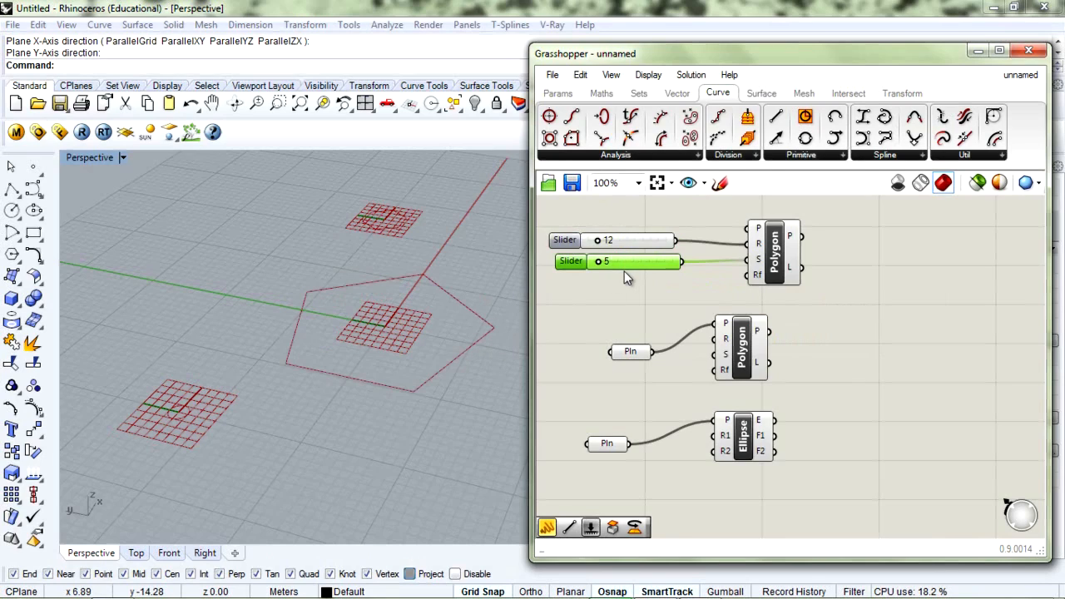
alt+drag(624, 271, 626, 301)
drag(692, 290, 748, 275)
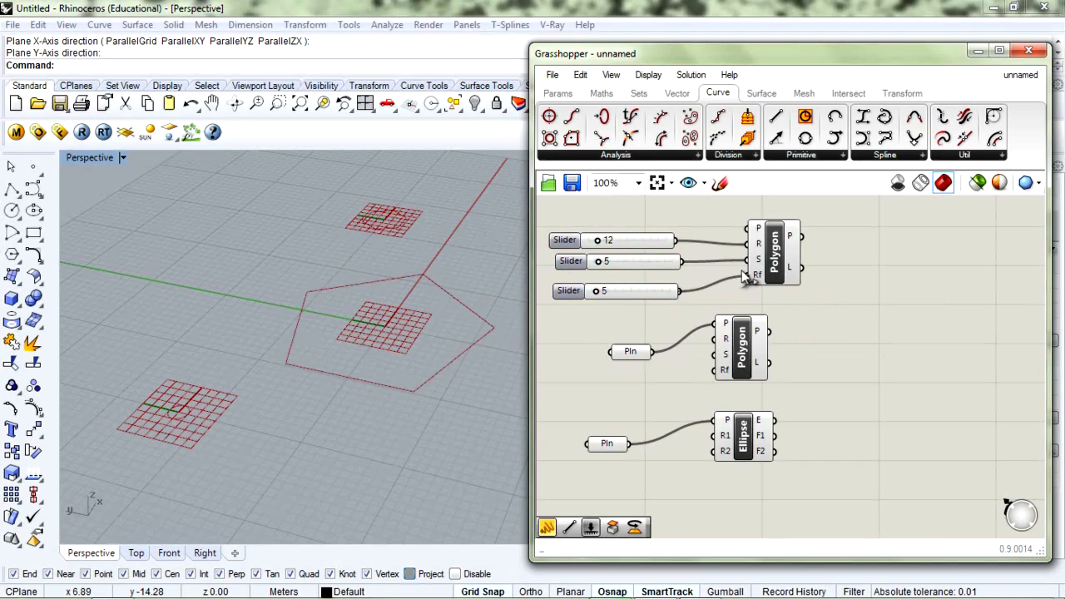
drag(603, 298, 595, 293)
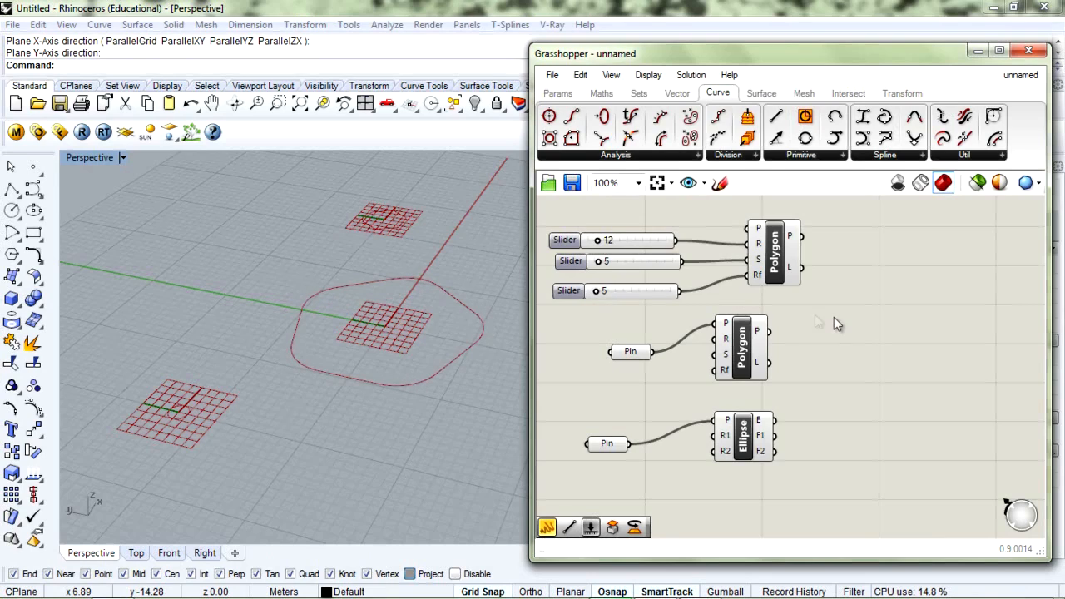
drag(829, 210, 617, 309)
scroll(804, 300, down, 3)
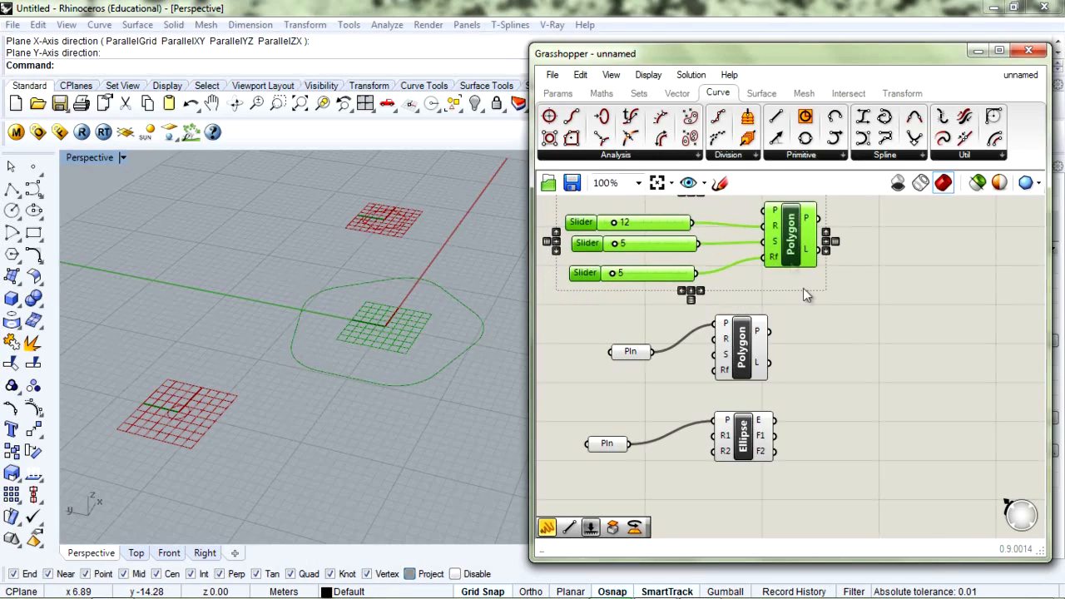
scroll(811, 302, up, 1)
Shift the lower Polygon, the Ellipse and their Pln inputs slightly right
click(842, 308)
drag(755, 340, 789, 342)
drag(678, 339, 685, 320)
click(782, 345)
drag(756, 408, 777, 408)
drag(647, 414, 658, 414)
Wire pasted copies of the three sliders into the lower Polygon's R, S and Rf, radius 15
drag(676, 212, 617, 301)
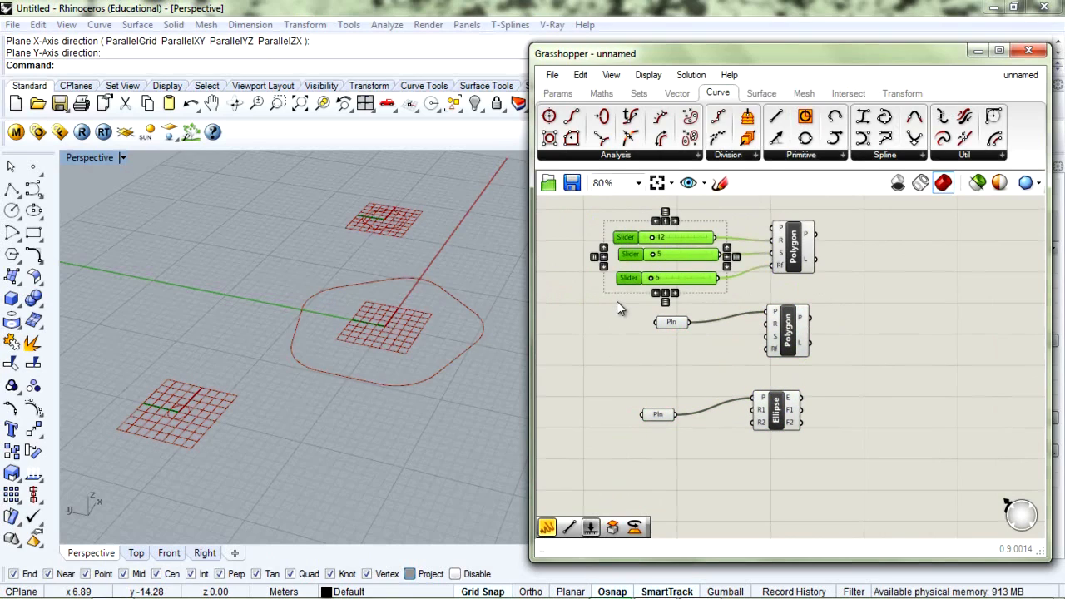
key(ctrl+c)
key(ctrl+v)
drag(716, 254, 768, 324)
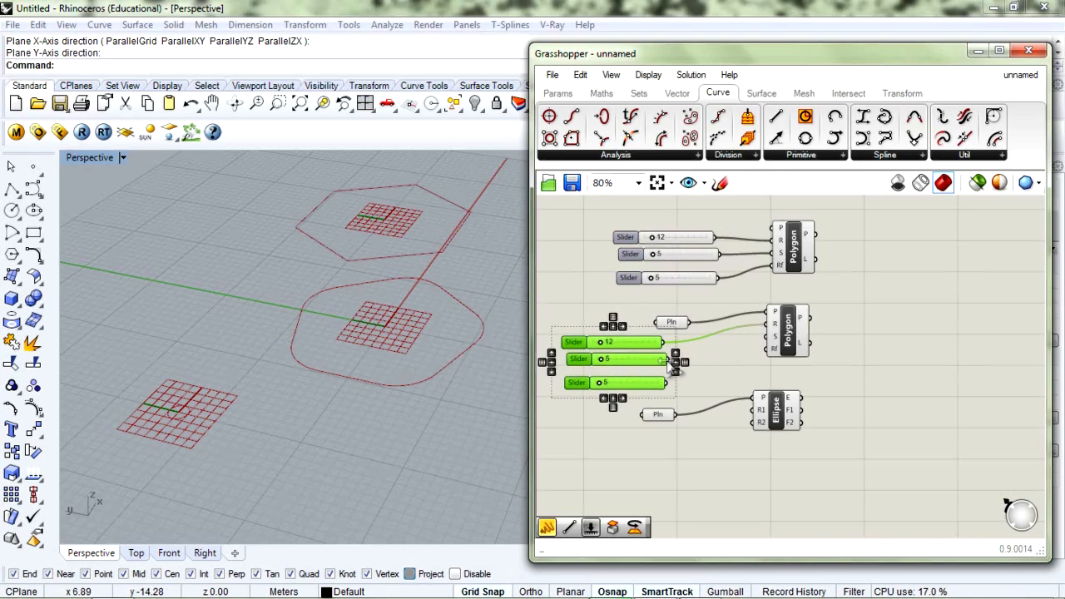
drag(706, 351, 767, 336)
drag(666, 383, 768, 347)
mouse_move(603, 342)
mouse_down()
mouse_move(624, 340)
mouse_move(611, 341)
mouse_up()
click(579, 296)
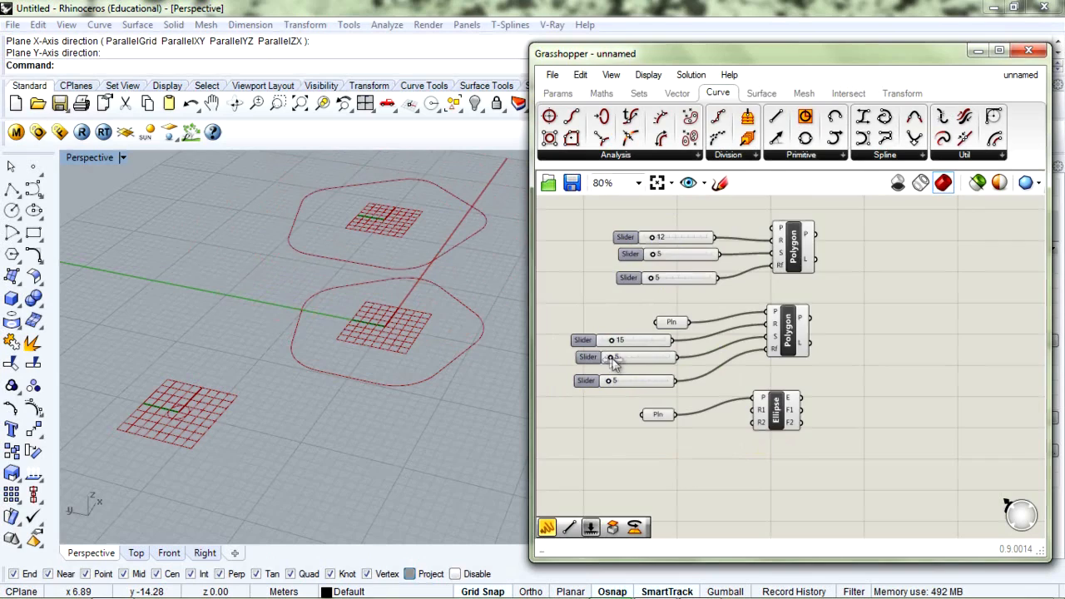
scroll(607, 359, up, 3)
mouse_move(610, 356)
mouse_down()
mouse_move(620, 355)
mouse_move(611, 361)
mouse_up()
Enter 3 segments and radius 20 on the second polygon's sliders, then adjust its fillet
double_click(636, 352)
text(3)
key(Return)
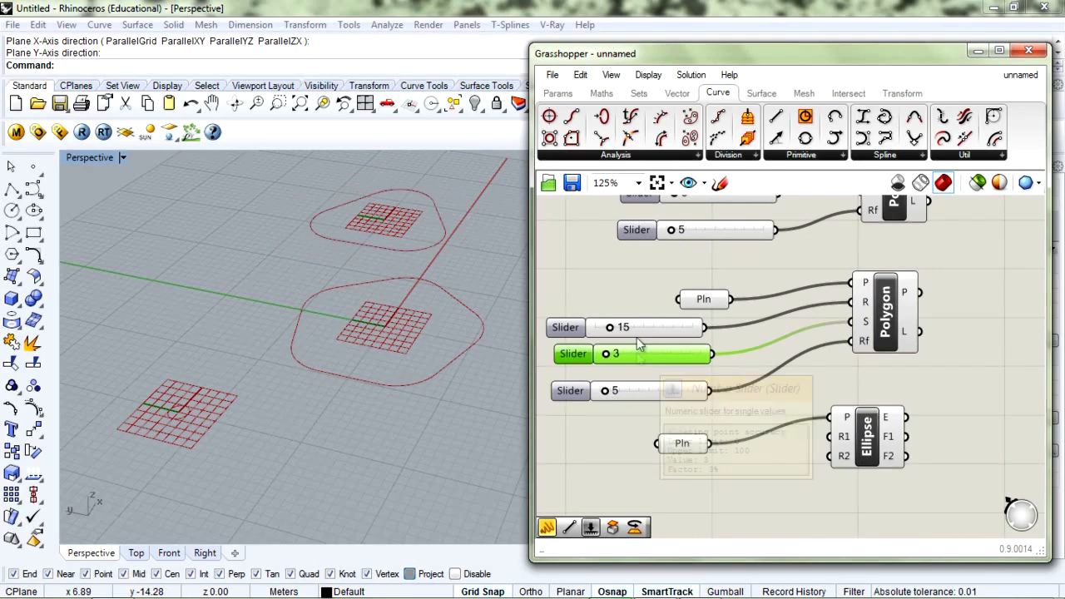
double_click(631, 327)
text(20)
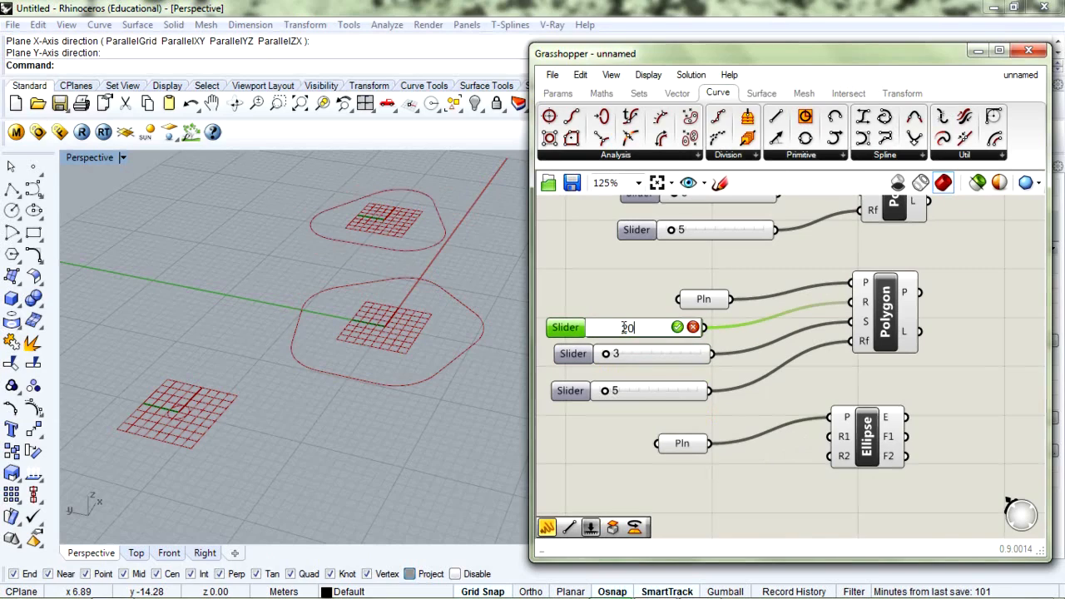
key(Return)
click(613, 297)
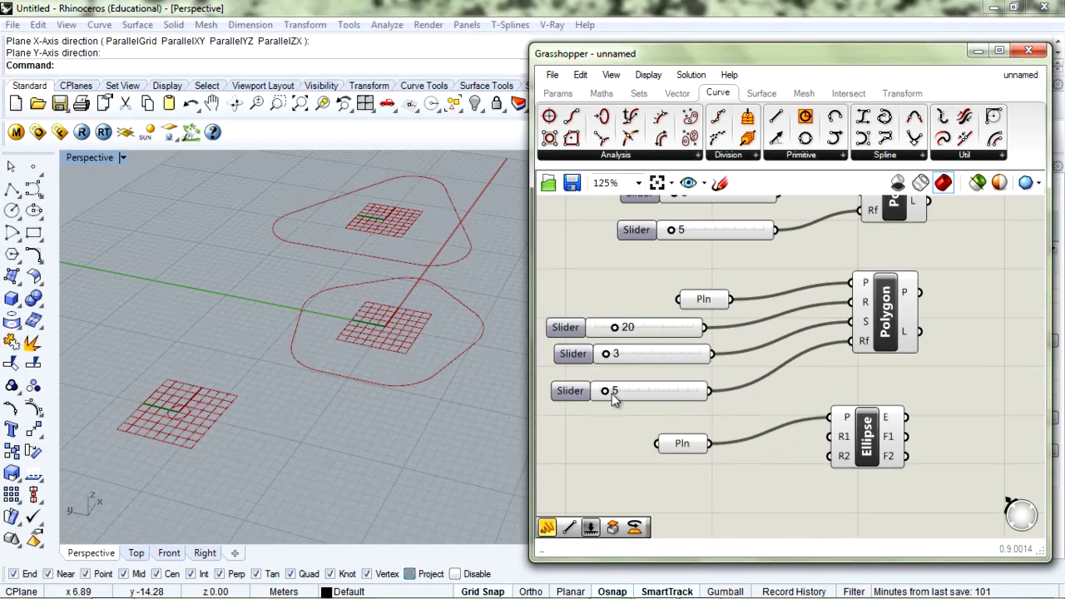
mouse_move(606, 396)
mouse_down()
mouse_move(593, 399)
mouse_move(603, 402)
mouse_up()
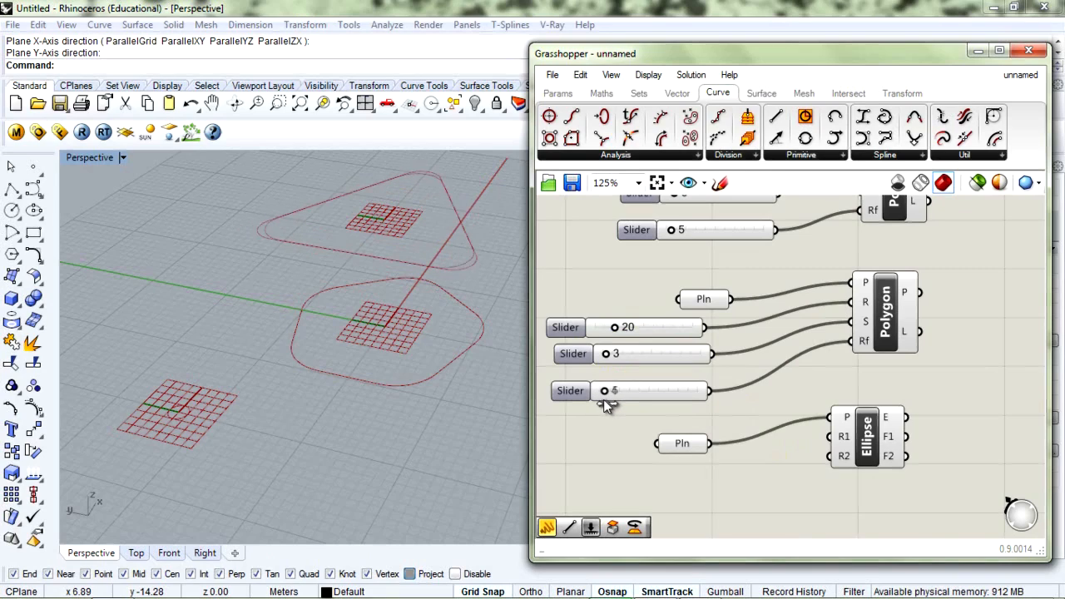
Nudge the Ellipse component and its Pln input into a tidier position
scroll(620, 419, down, 2)
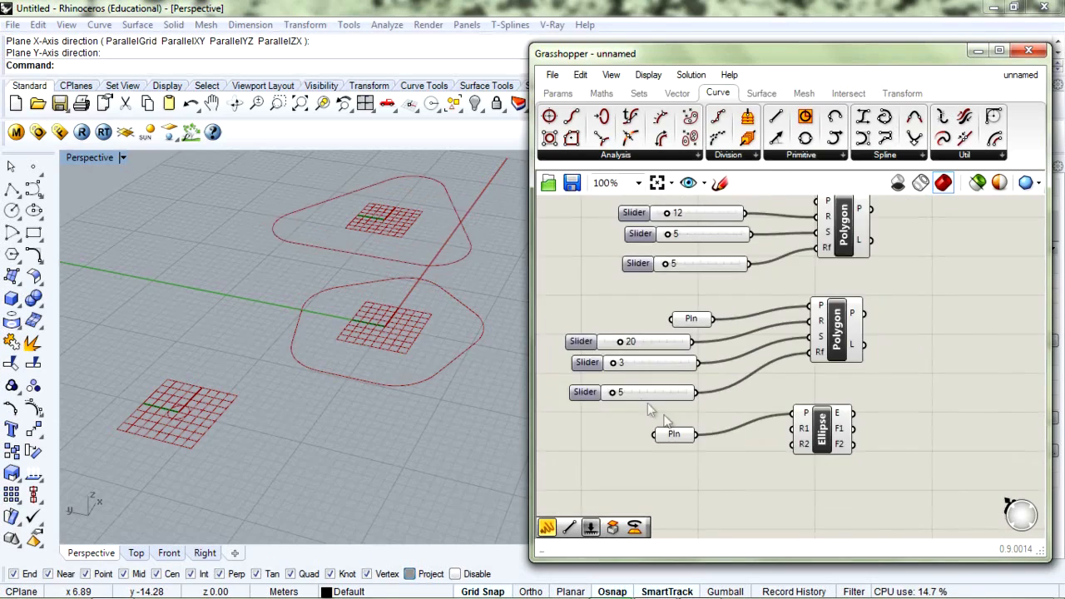
click(845, 403)
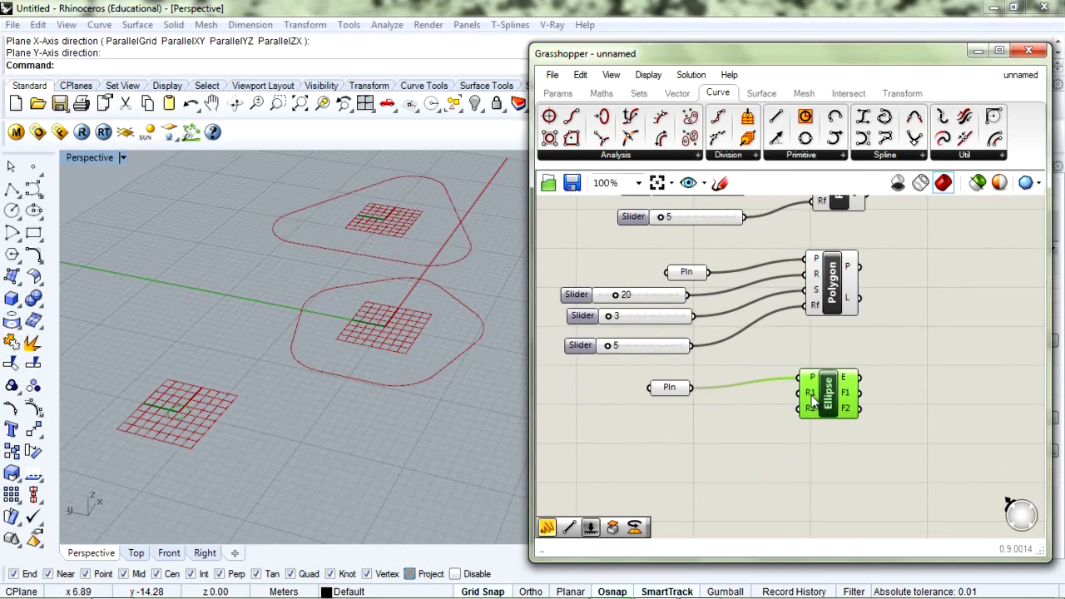
drag(830, 402, 834, 404)
drag(683, 391, 678, 394)
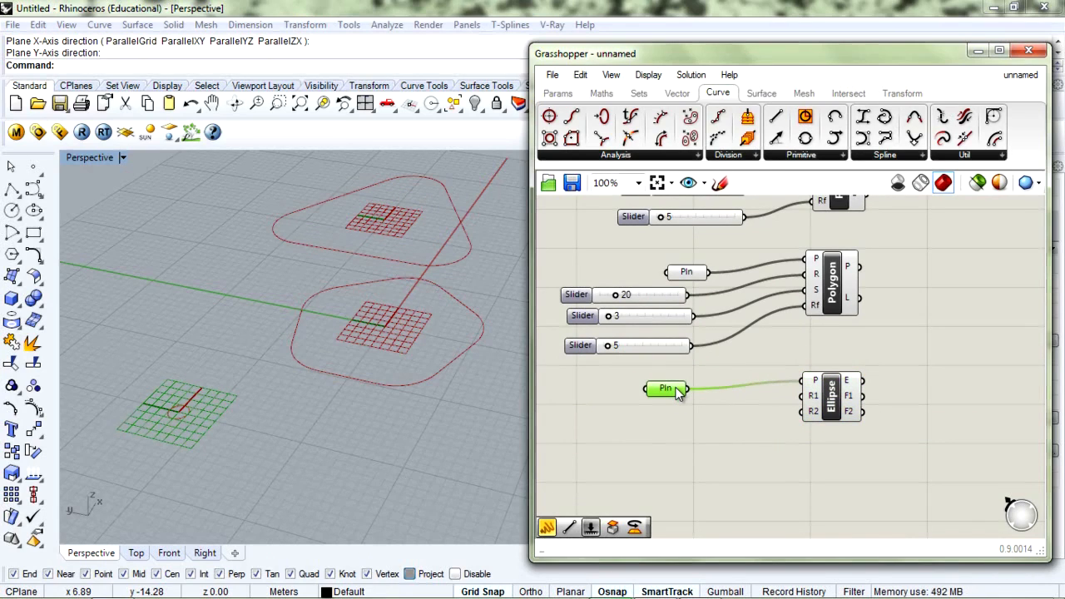
drag(818, 398, 815, 394)
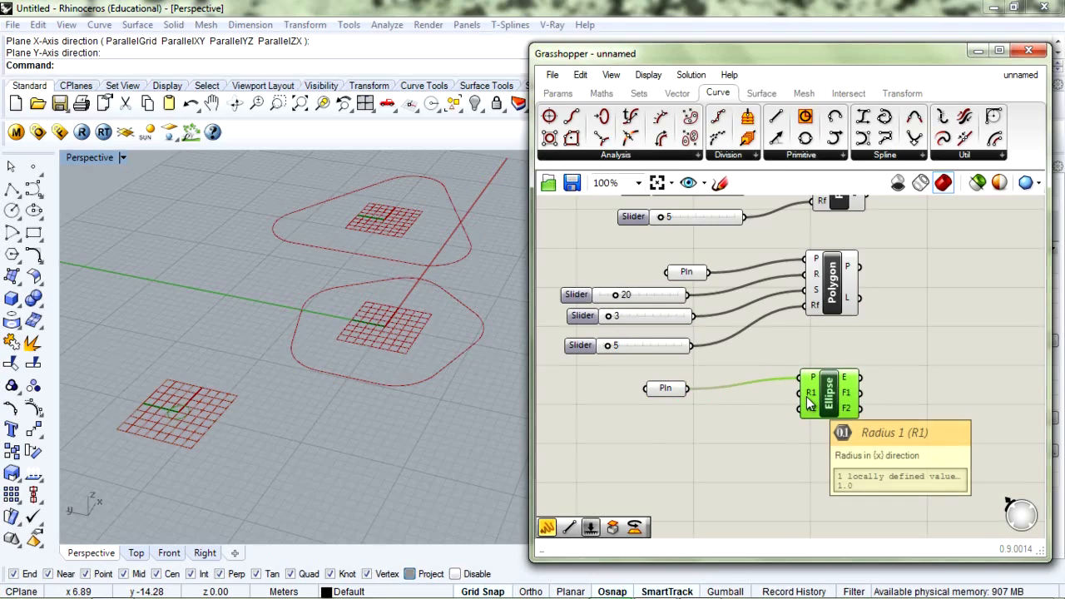
drag(828, 405, 830, 411)
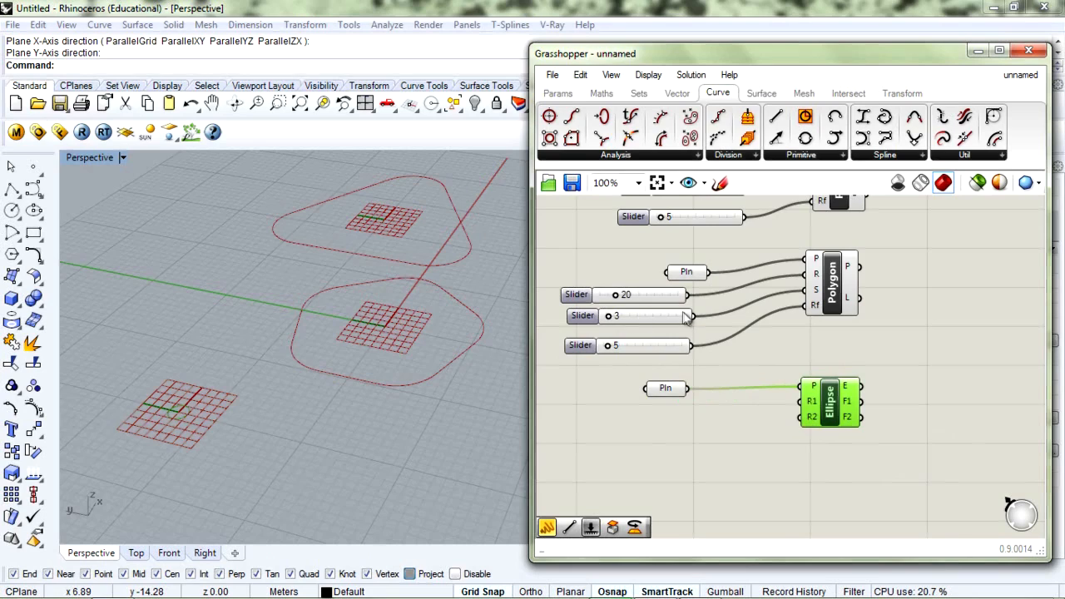
scroll(650, 314, up, 1)
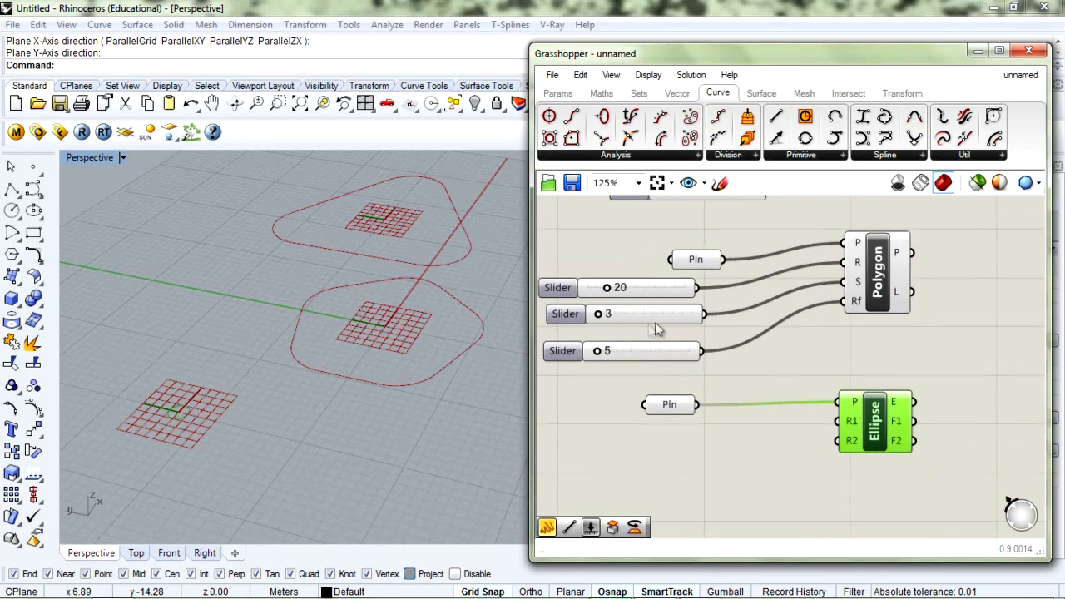
Wire copies of the 3 and 5 sliders into Ellipse R1 and R2, set to 9 and 13
drag(703, 301, 666, 373)
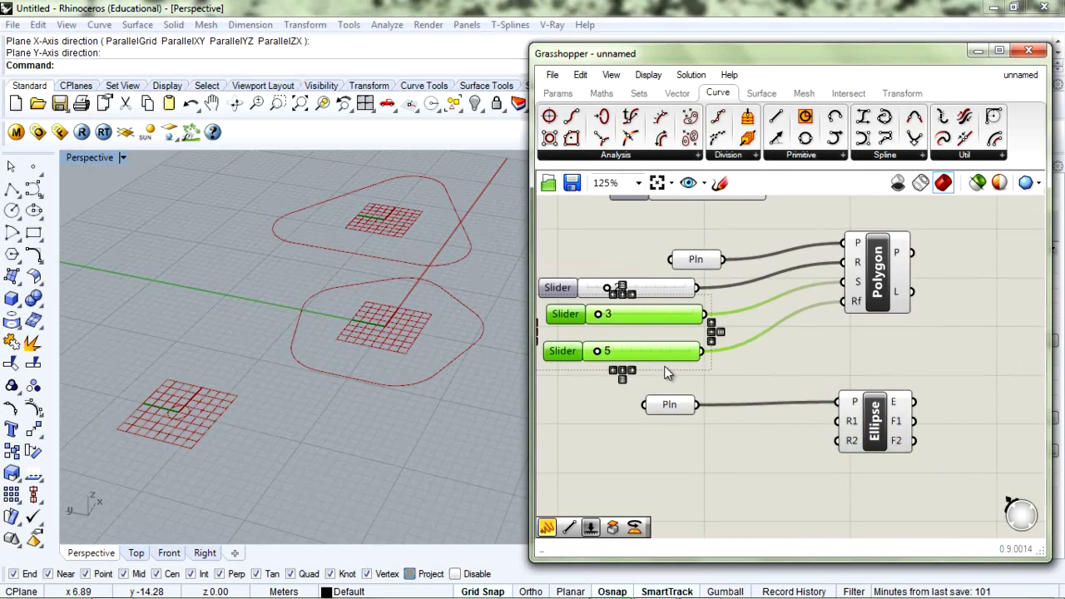
key(ctrl+c)
key(ctrl+v)
drag(680, 325, 676, 436)
right_drag(744, 461, 728, 404)
drag(694, 379, 821, 366)
drag(698, 424, 821, 385)
click(637, 435)
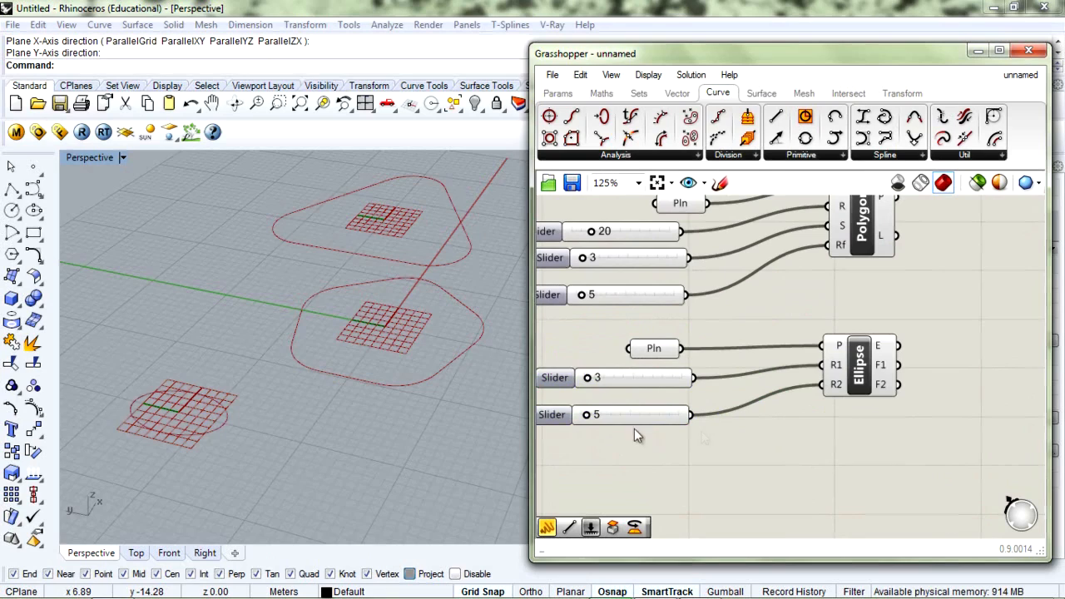
drag(589, 379, 603, 376)
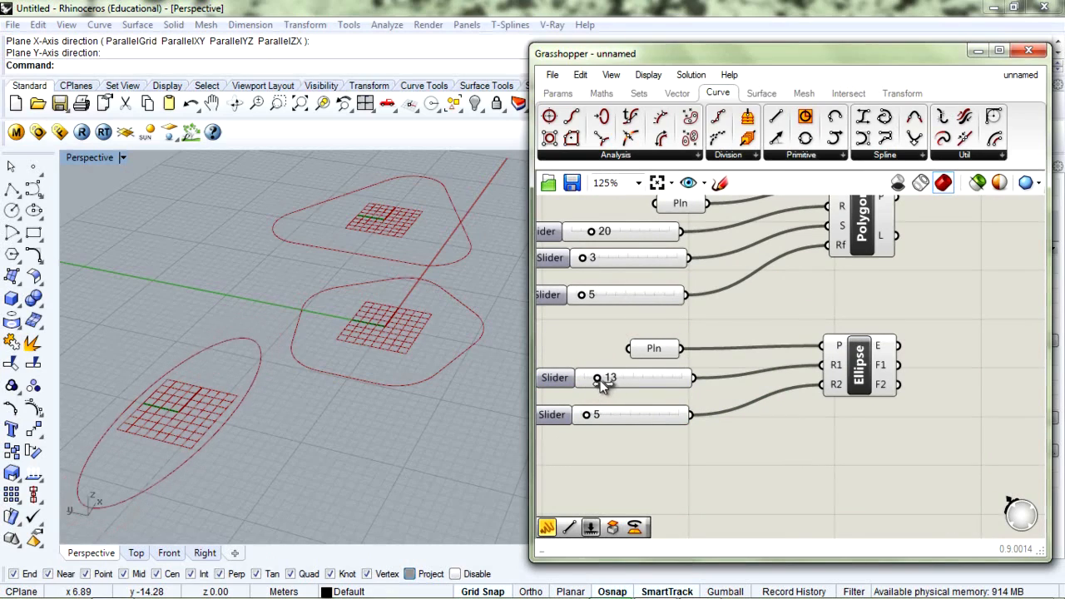
drag(588, 415, 594, 416)
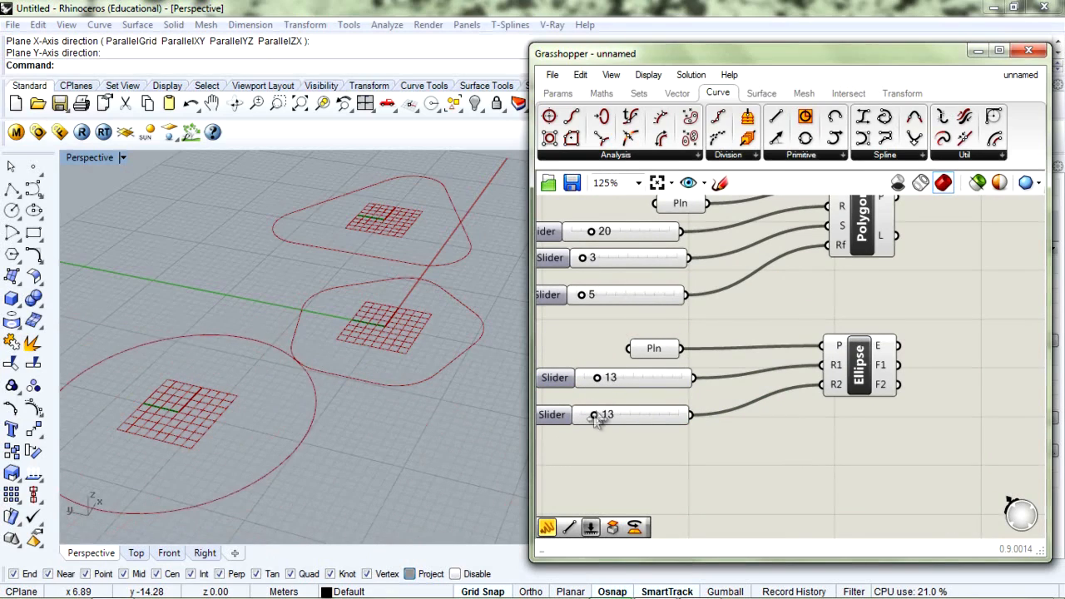
drag(596, 378, 594, 381)
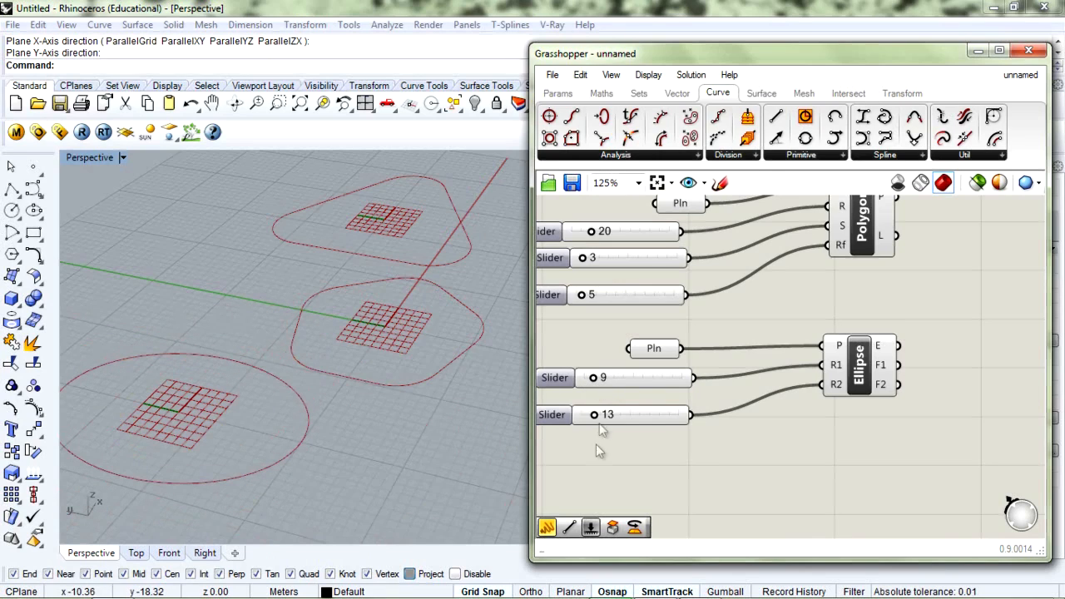
Zoom the canvas out and orbit the Perspective view to a more top-down angle
scroll(362, 367, down, 1)
scroll(653, 395, up, 1)
right_drag(640, 400, 718, 408)
scroll(712, 383, down, 2)
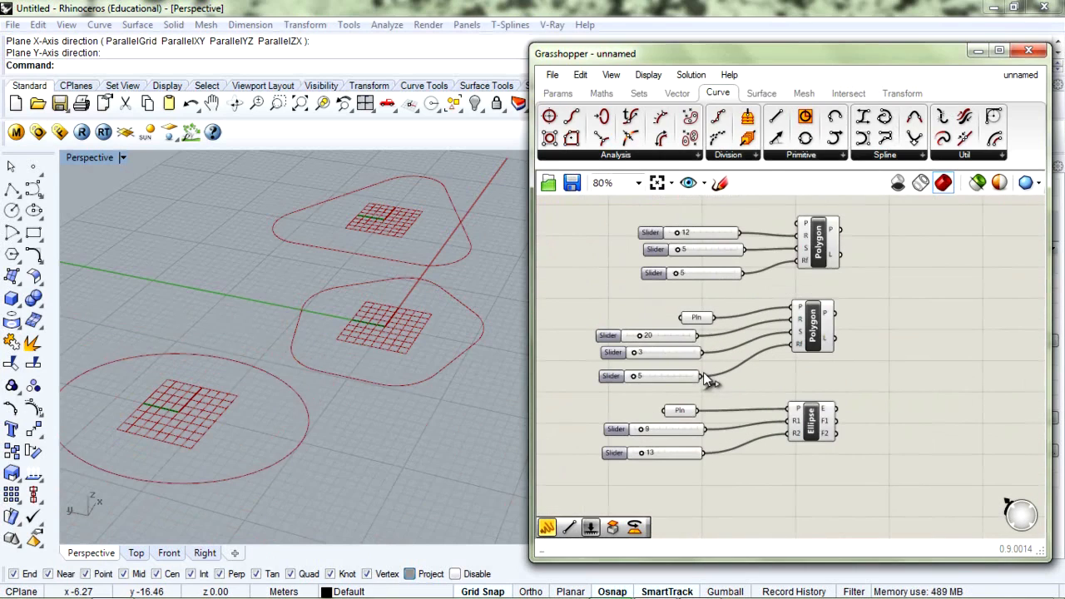
right_drag(400, 375, 452, 337)
scroll(452, 336, up, 4)
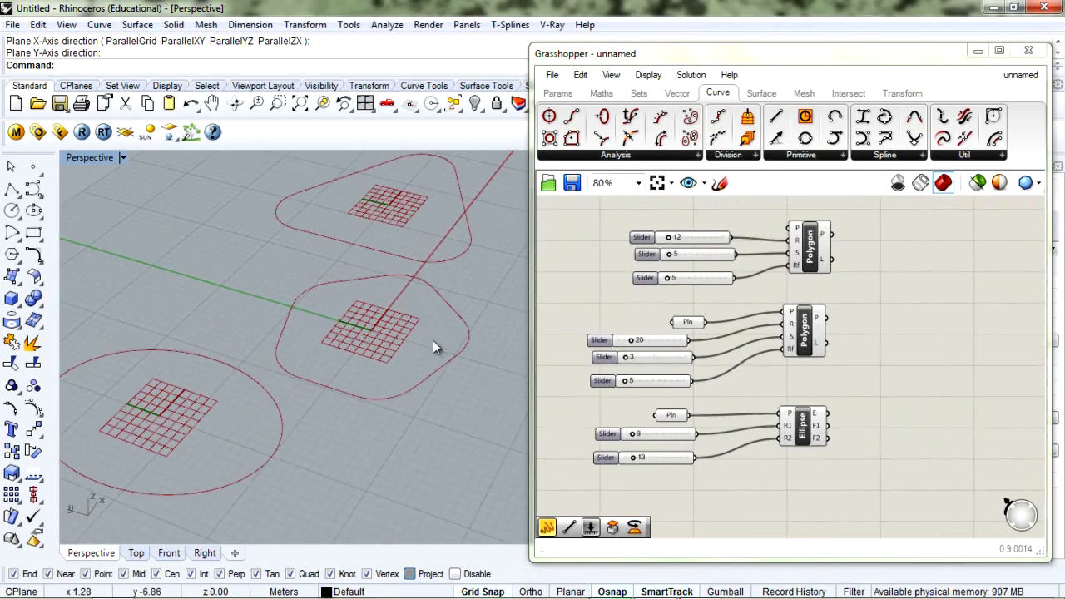
right_drag(425, 345, 446, 321)
scroll(446, 304, down, 3)
scroll(446, 305, up, 2)
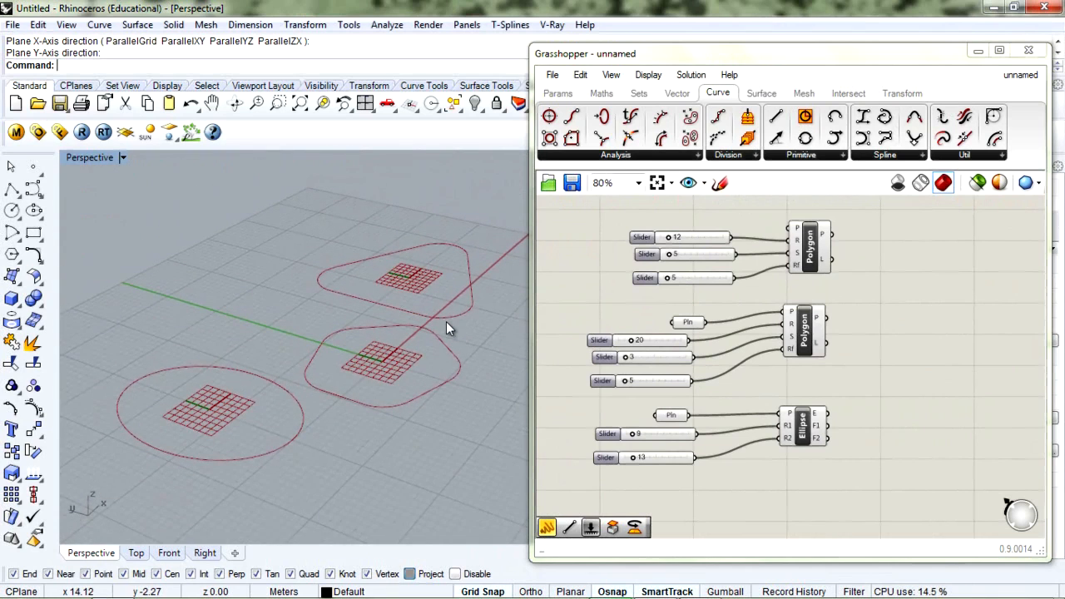
right_drag(450, 337, 439, 353)
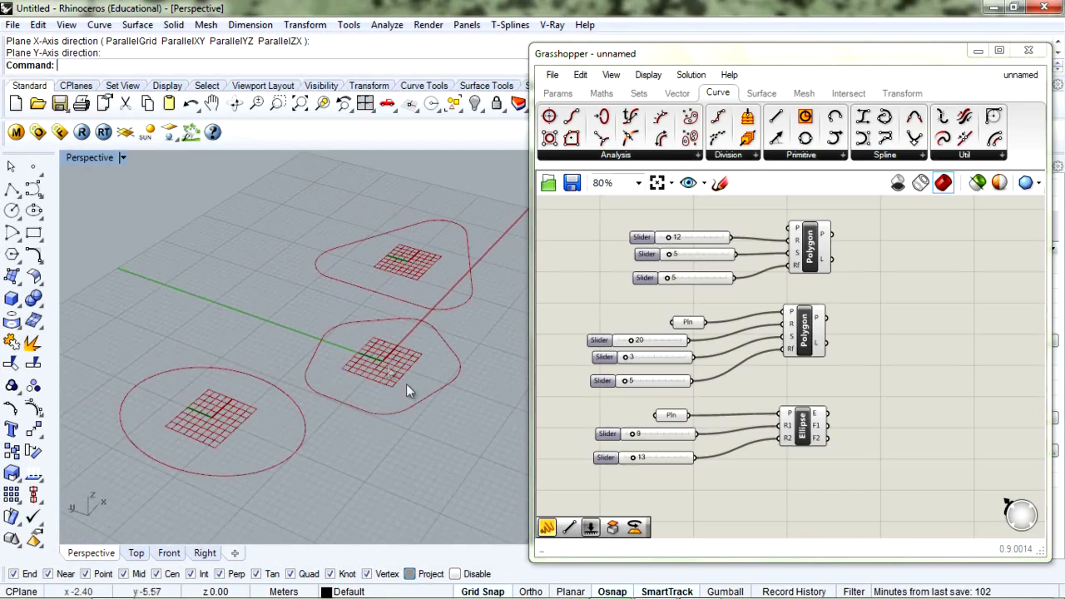
right_drag(889, 304, 861, 301)
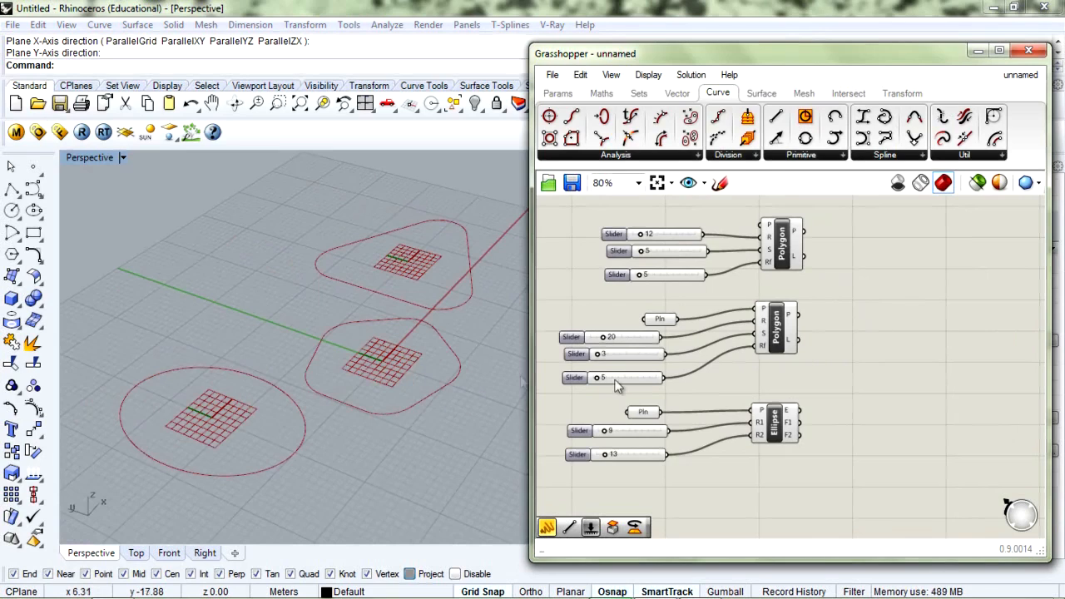
Move the top Polygon and its three sliders up and right, apart from the other groups
click(781, 246)
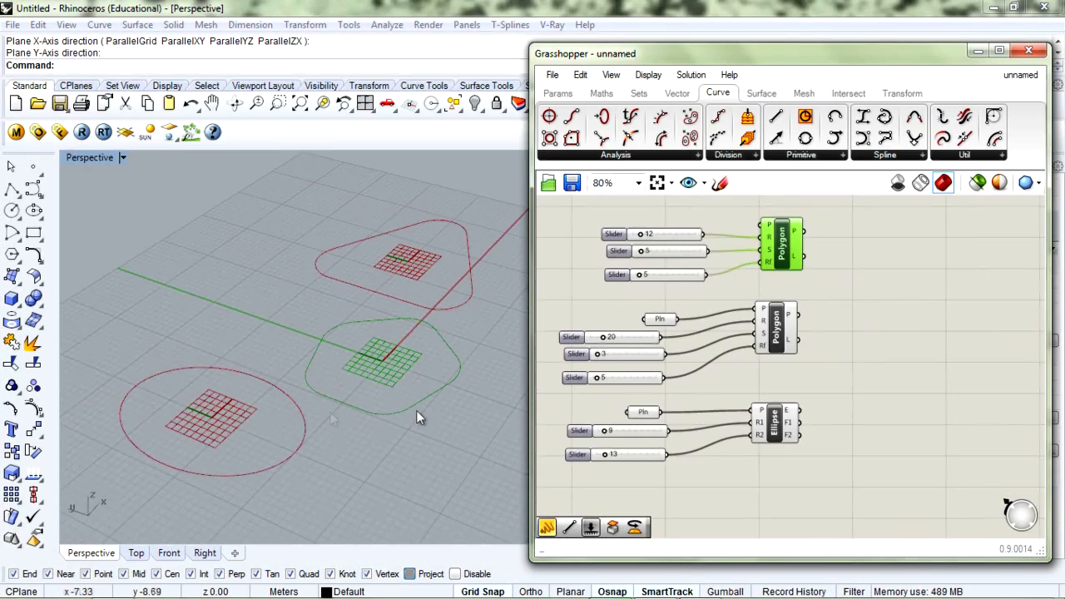
click(887, 263)
right_drag(891, 264, 837, 297)
drag(787, 225, 605, 323)
drag(737, 283, 826, 231)
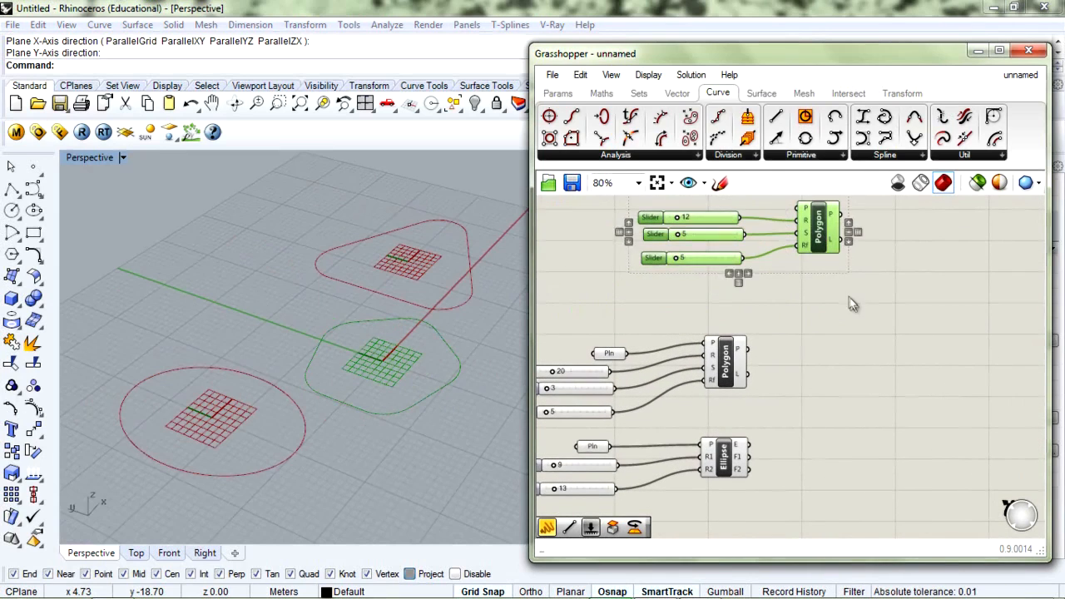
click(853, 305)
right_drag(879, 289, 798, 366)
Add a Move component beside the top Polygon, feeding the Polygon's curve into its geometry input
double_click(900, 300)
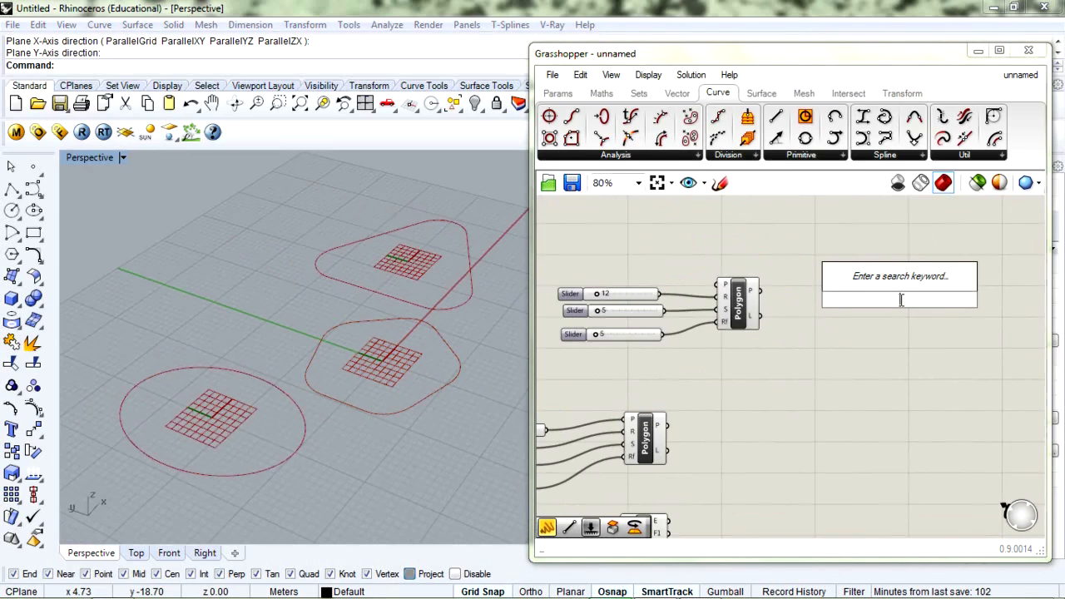
text(move)
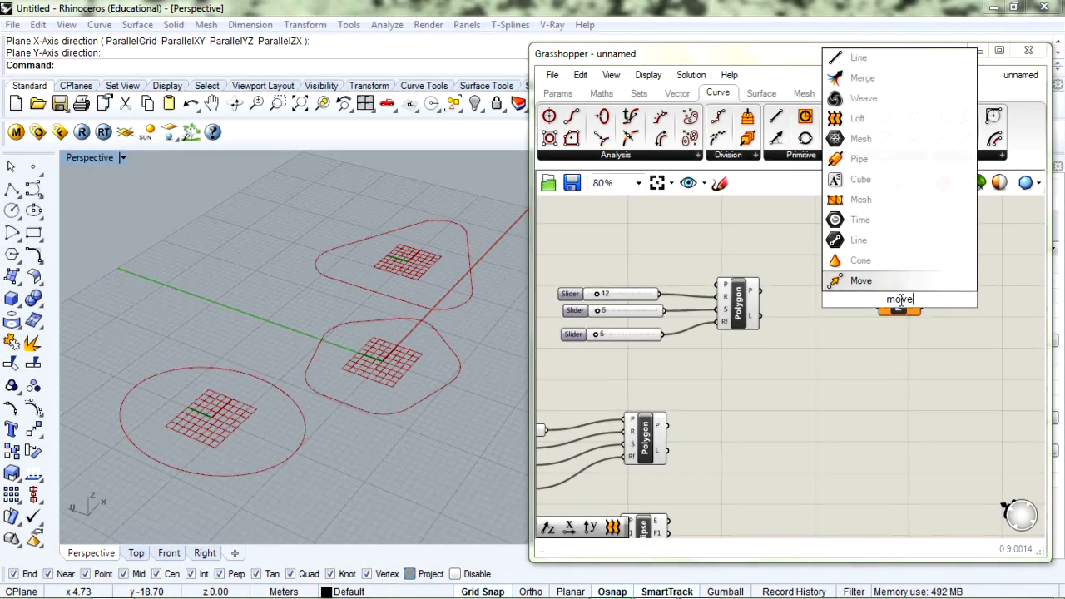
key(Return)
drag(902, 305, 881, 292)
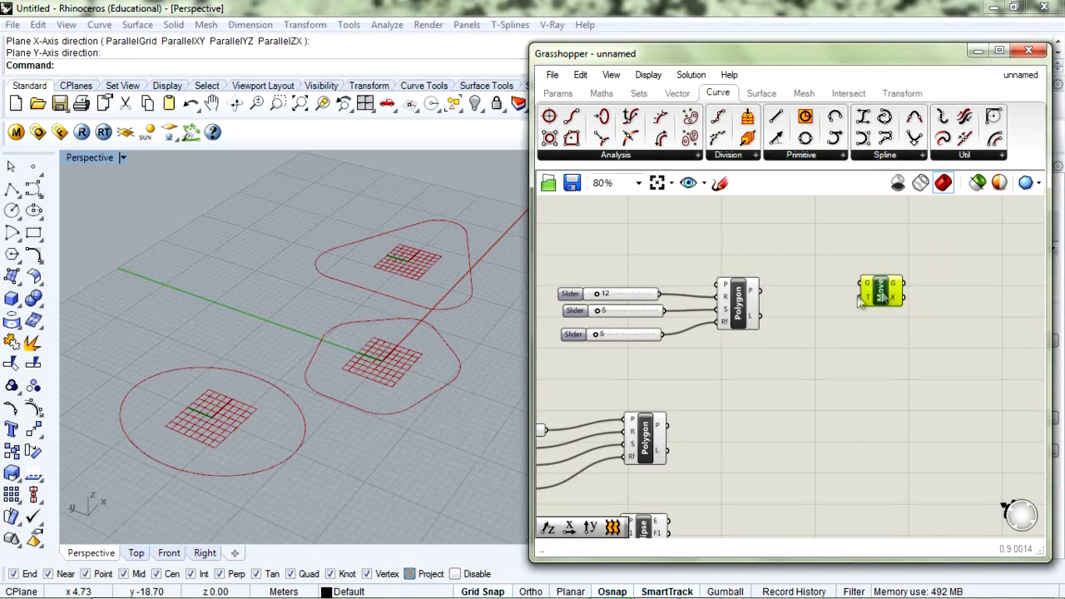
drag(759, 291, 872, 304)
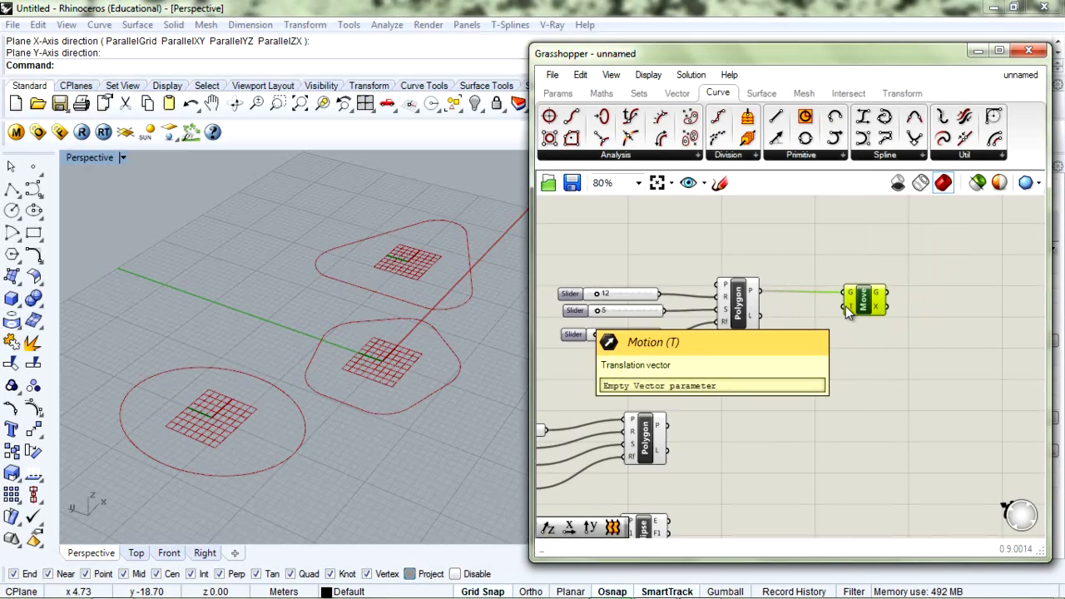
click(854, 342)
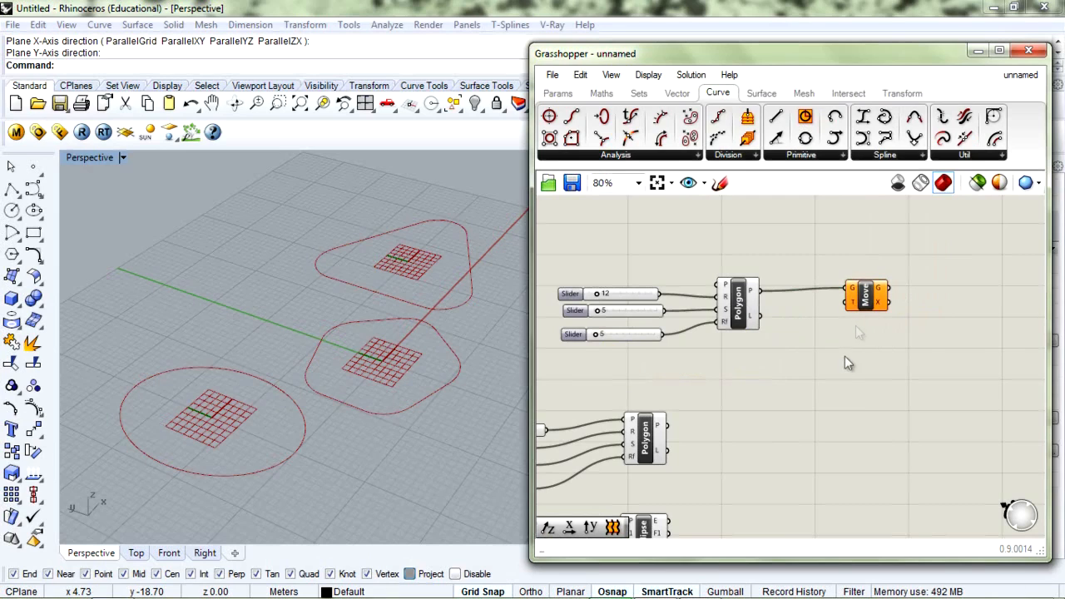
Add a Unit Z vector feeding the Move component's motion input, creating a raised curve copy
double_click(843, 358)
text(z)
key(Return)
drag(842, 358, 871, 298)
drag(797, 360, 789, 354)
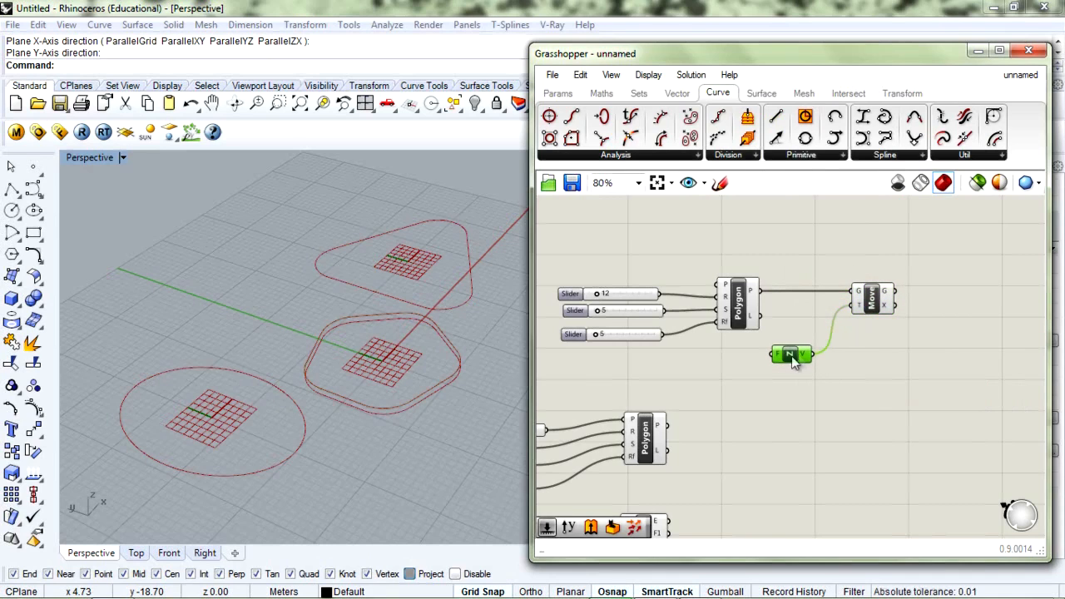
right_drag(369, 392, 324, 387)
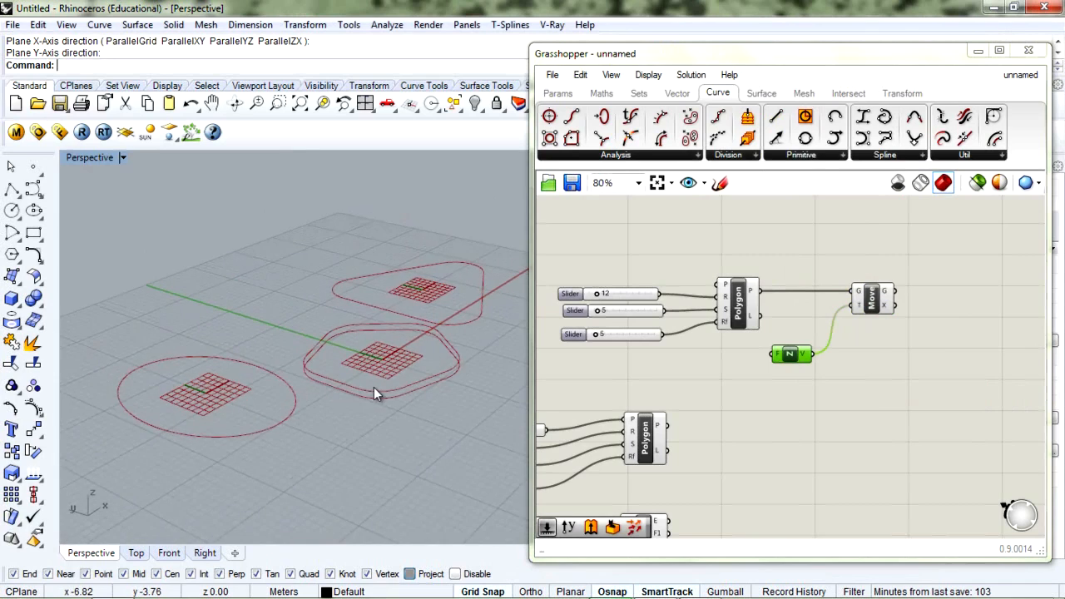
scroll(375, 388, up, 2)
drag(791, 354, 790, 336)
drag(871, 303, 866, 308)
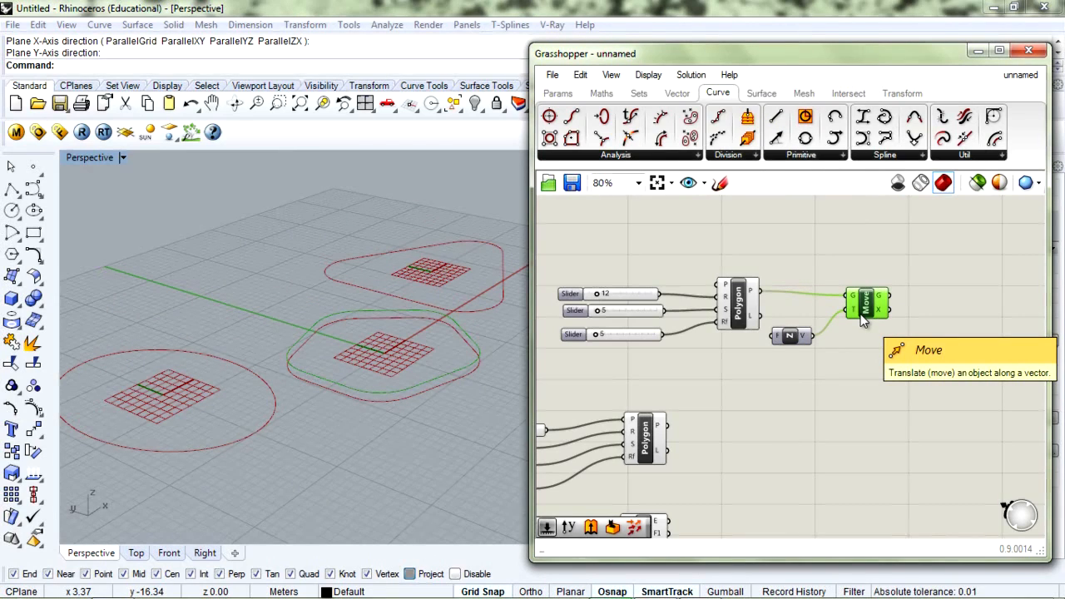
click(831, 369)
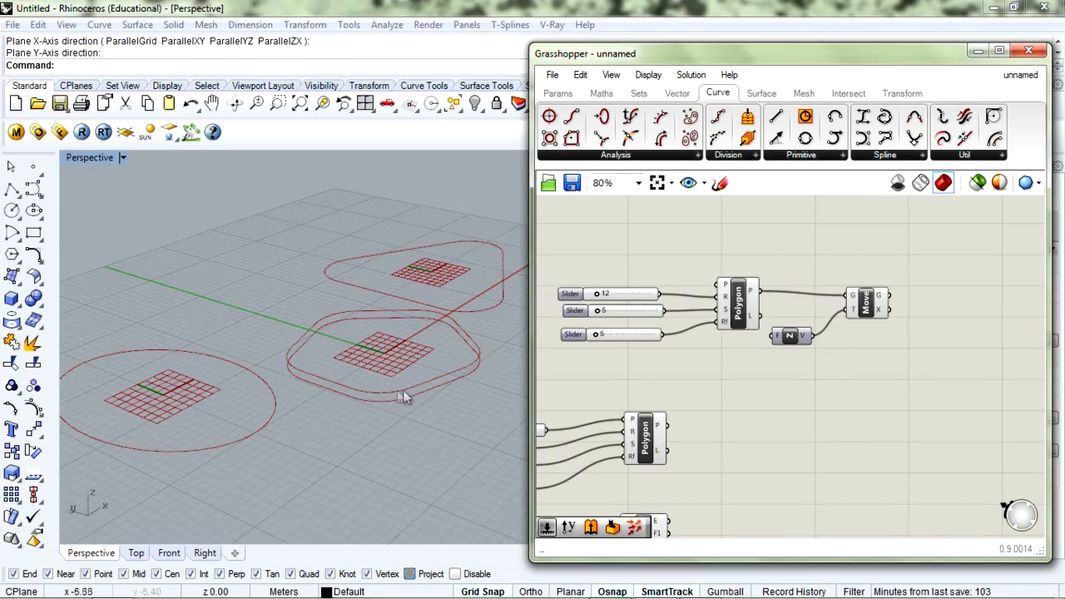
Shift the sliders, Polygon, Unit Z and Move group up-right and tidy Unit Z's position
drag(799, 338, 789, 356)
drag(864, 309, 859, 311)
drag(879, 246, 580, 371)
drag(749, 306, 774, 278)
click(724, 362)
click(805, 324)
click(864, 394)
mouse_move(808, 327)
mouse_down()
mouse_move(818, 332)
mouse_move(805, 330)
mouse_up()
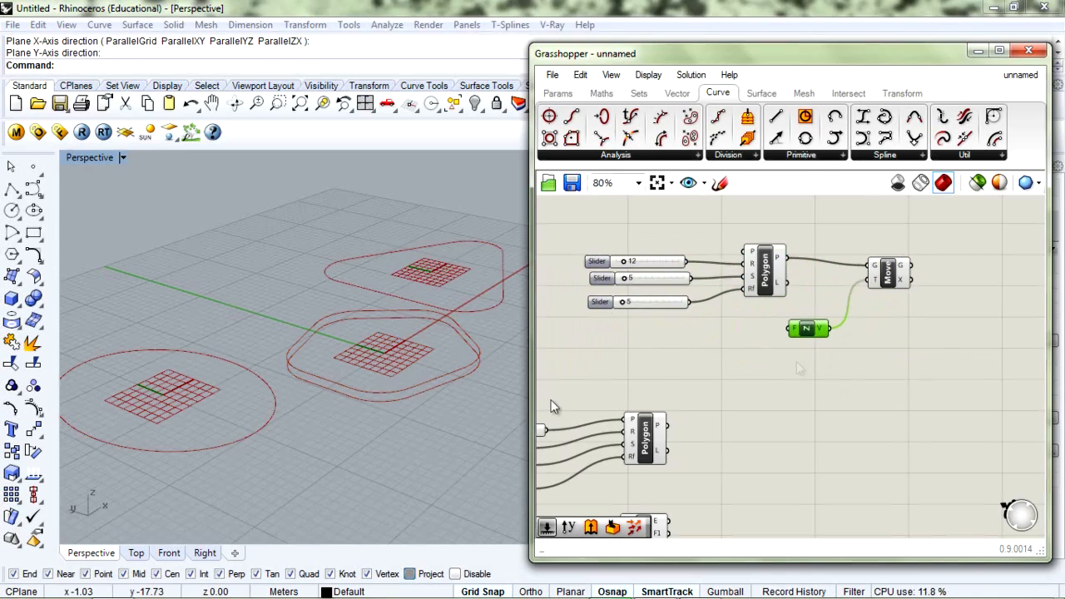
right_drag(357, 337, 363, 390)
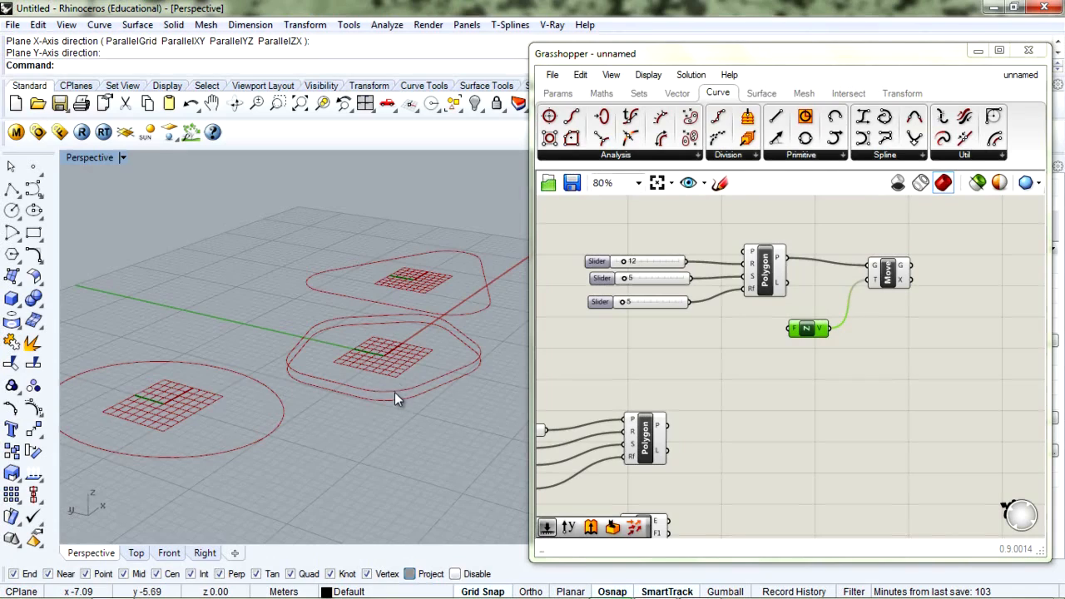
drag(809, 330, 803, 330)
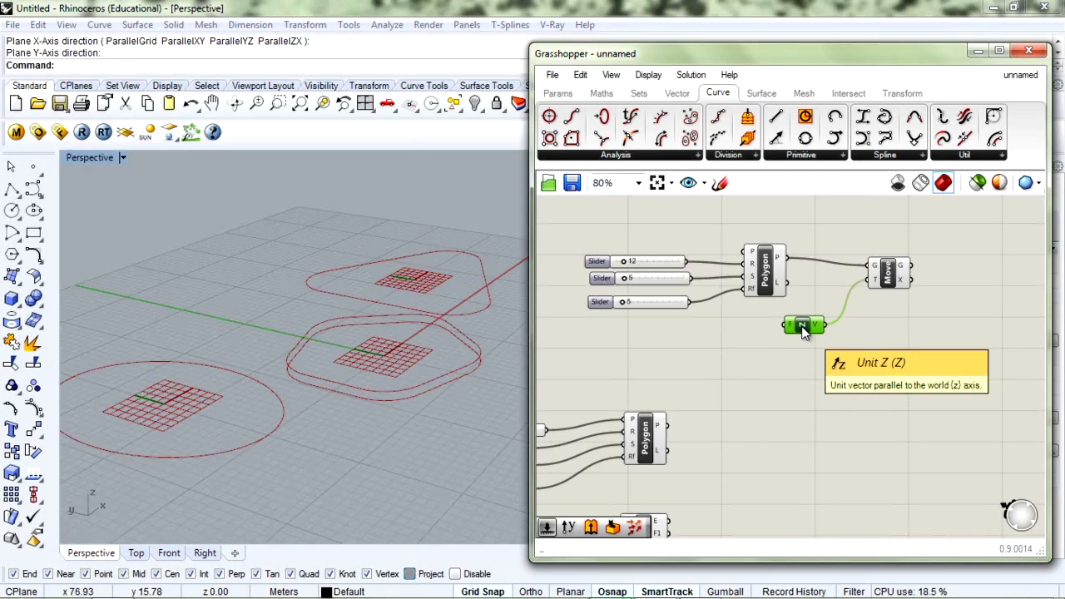
Add a Series component feeding Unit Z's factor, stacking pentagon copies vertically
double_click(785, 388)
text(se)
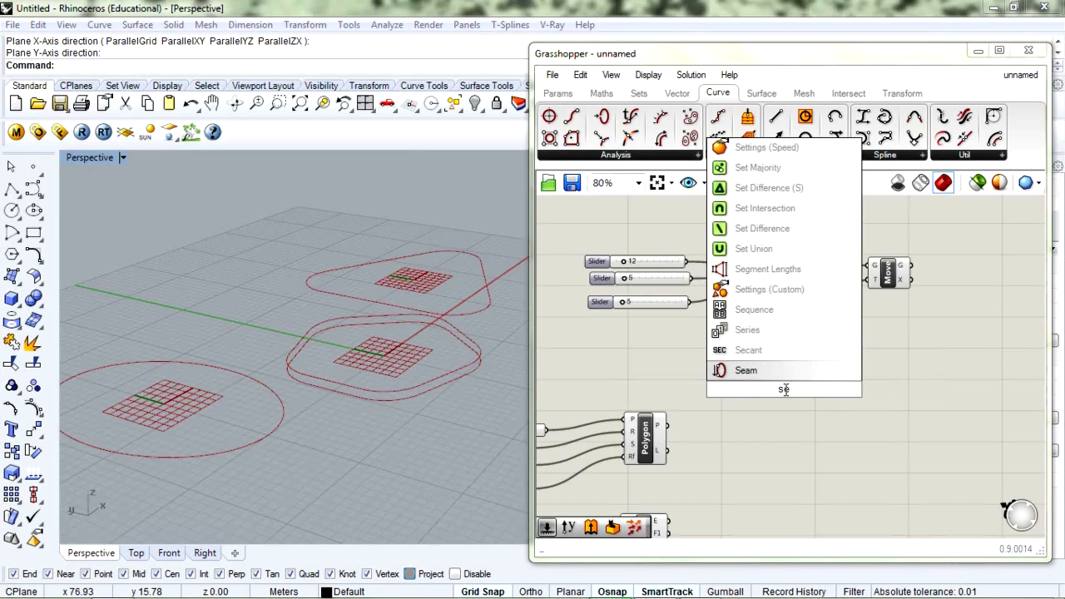
text(r)
key(Return)
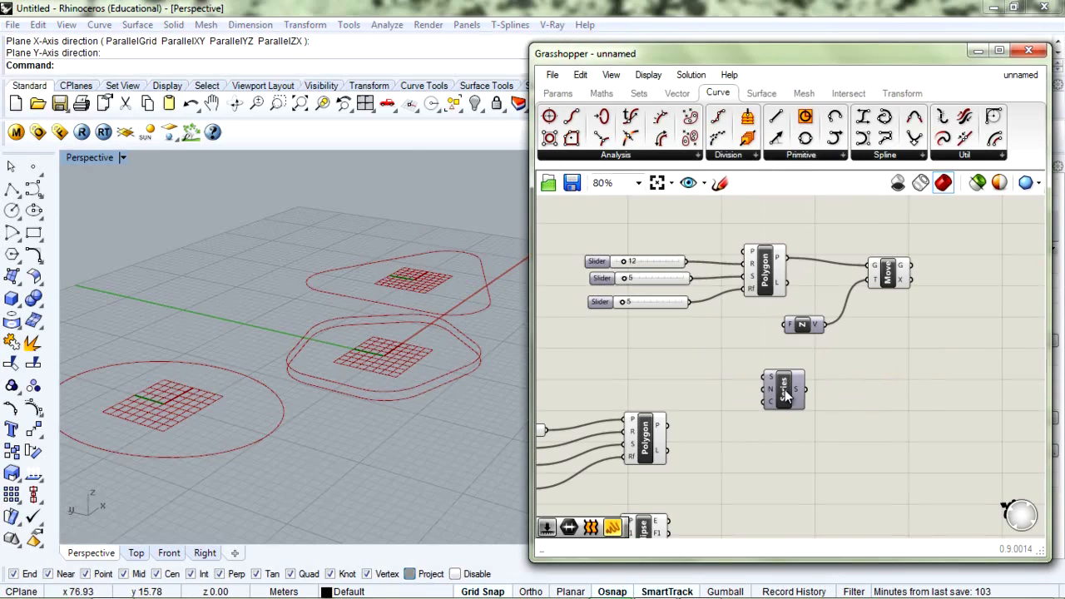
drag(786, 385, 787, 324)
drag(802, 330, 797, 338)
right_drag(488, 375, 336, 349)
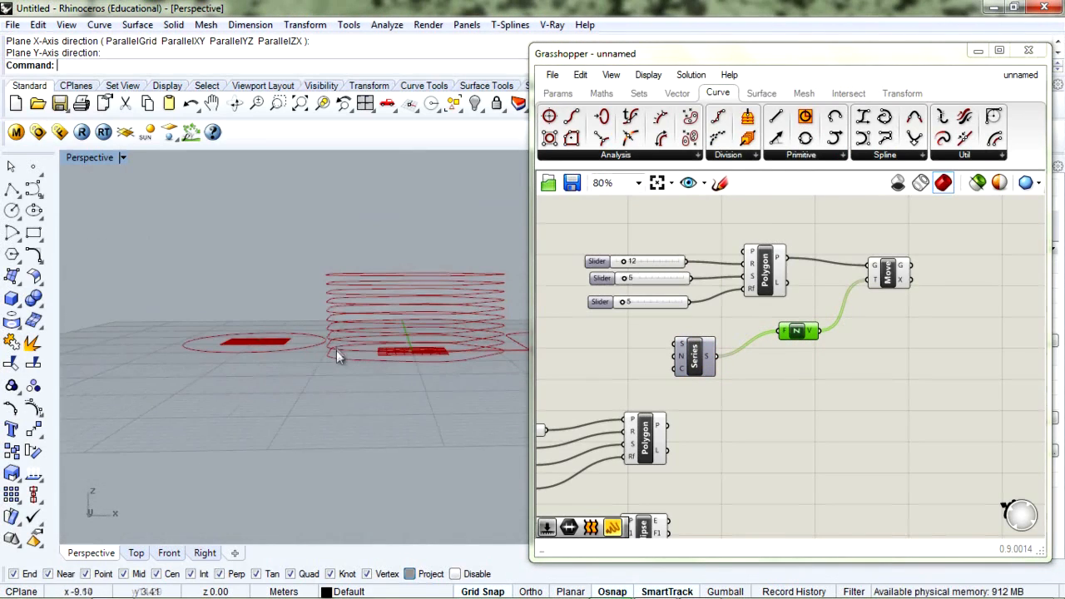
right_drag(345, 327, 453, 344)
drag(685, 354, 689, 347)
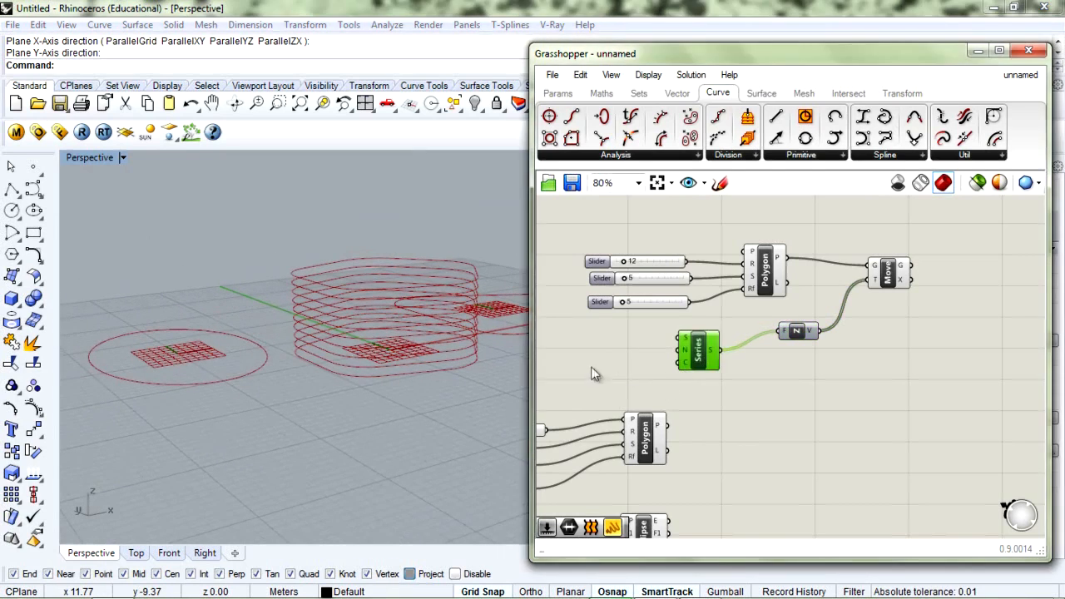
Place a new Number Slider on the canvas and bring up its options
double_click(593, 366)
text(slider)
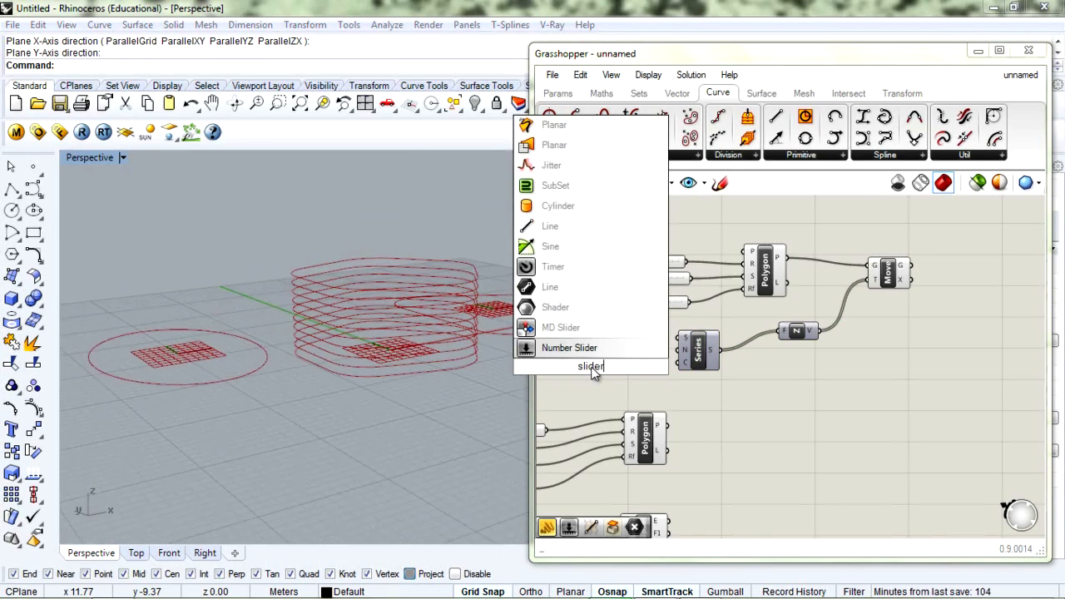
key(Return)
right_click(593, 368)
Make the new slider a whole-number slider with a maximum of 50
click(633, 447)
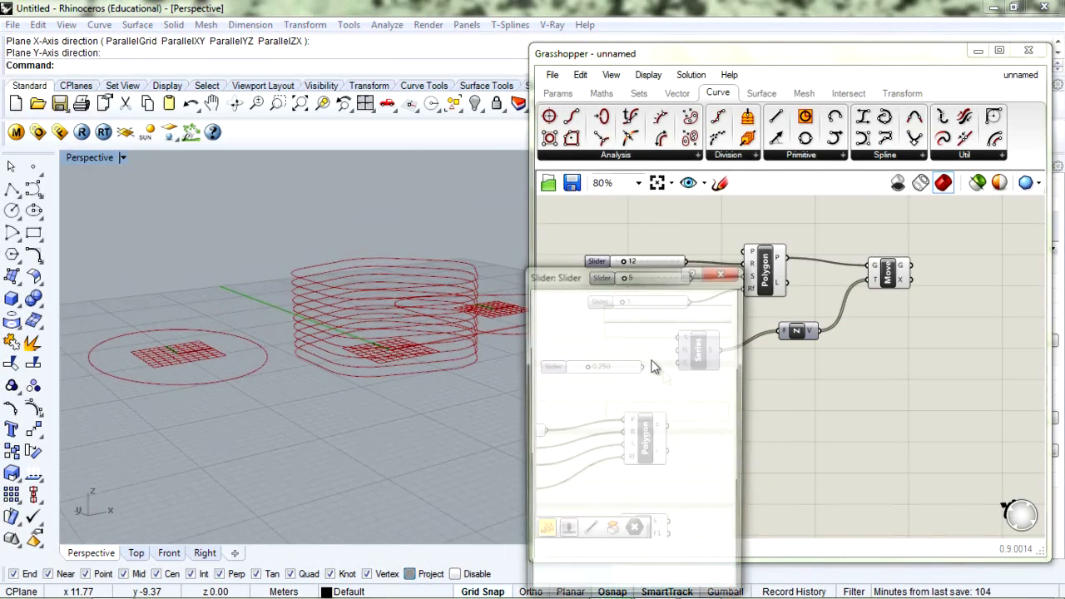
drag(669, 414, 609, 426)
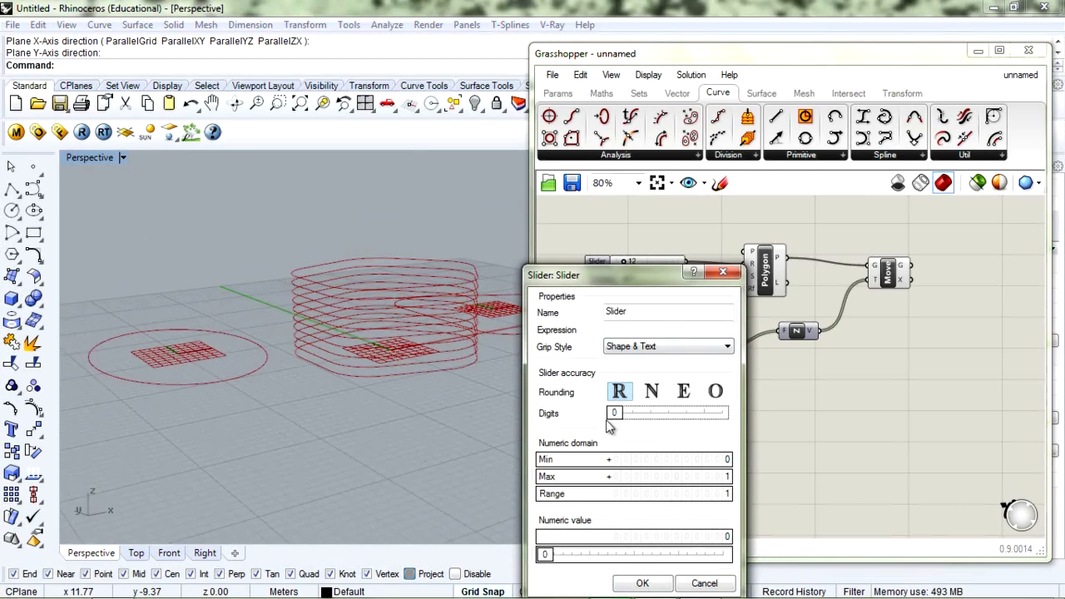
double_click(655, 478)
text(50)
key(Return)
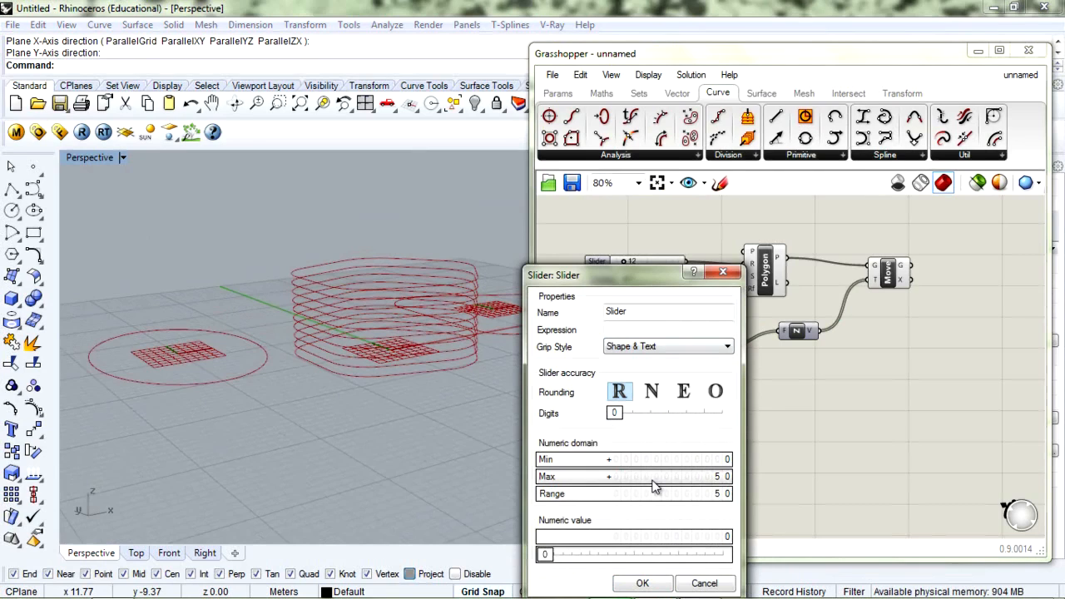
click(642, 583)
Place the slider beside Series, duplicate it, and set the two sliders to 14 and 18
click(592, 370)
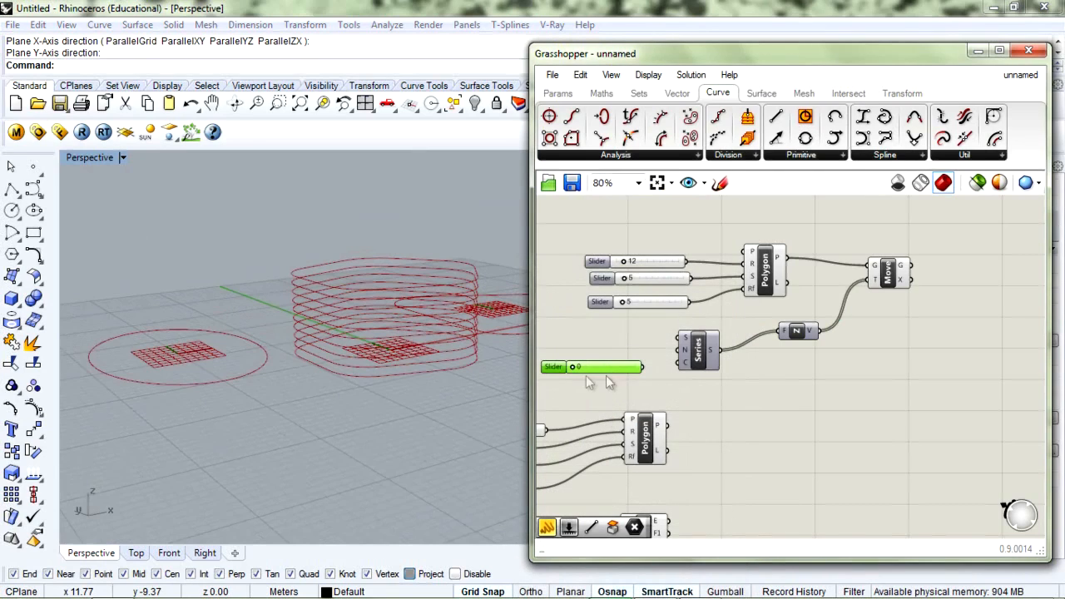
mouse_move(591, 365)
mouse_down()
mouse_move(594, 334)
mouse_move(601, 367)
mouse_up()
key(ctrl+c)
key(ctrl+v)
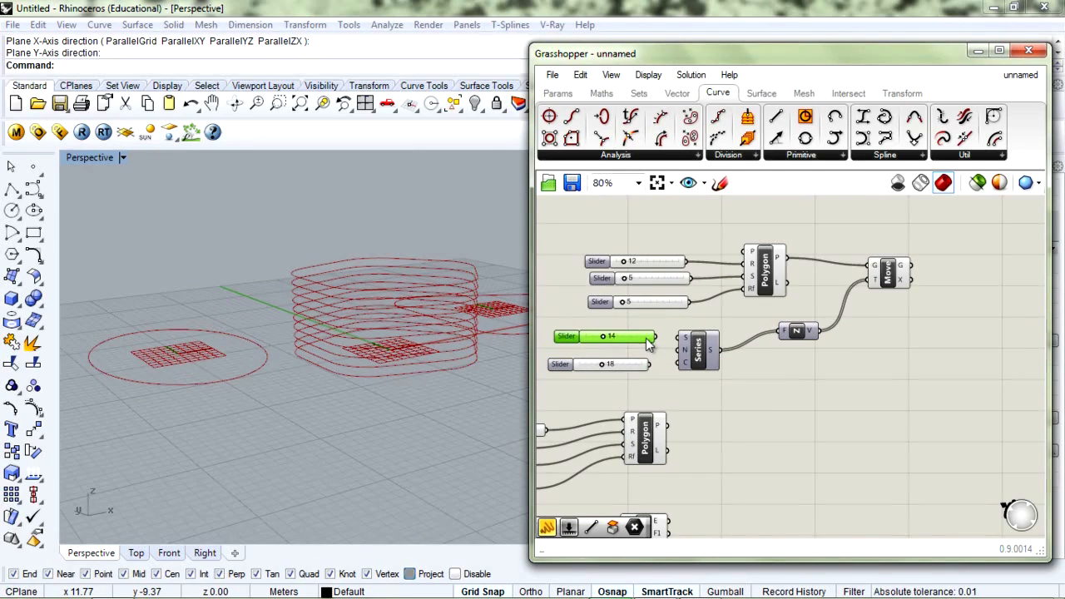
drag(656, 342, 652, 342)
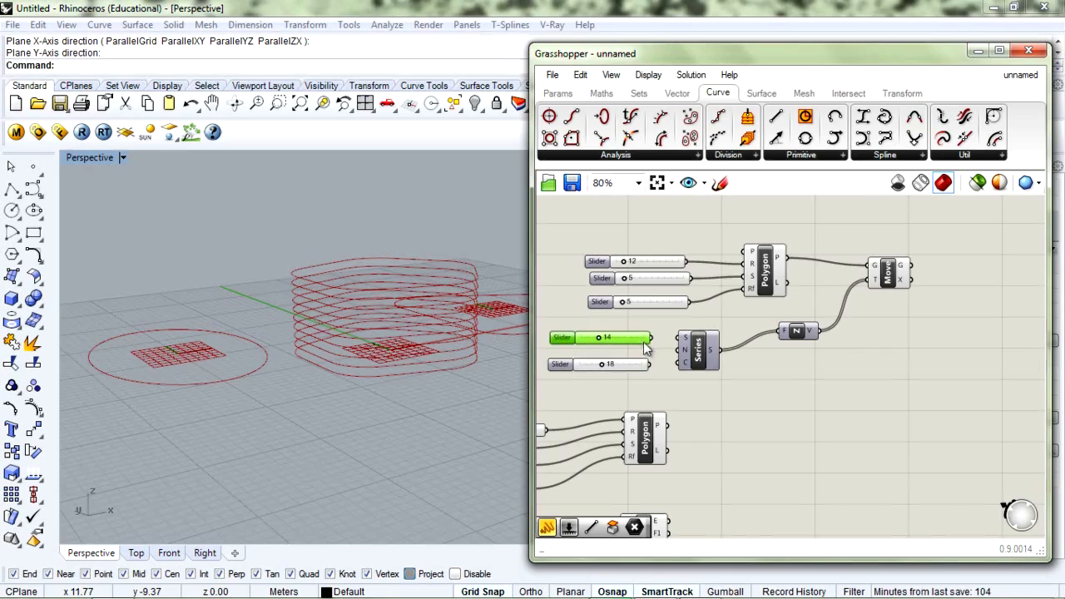
click(700, 357)
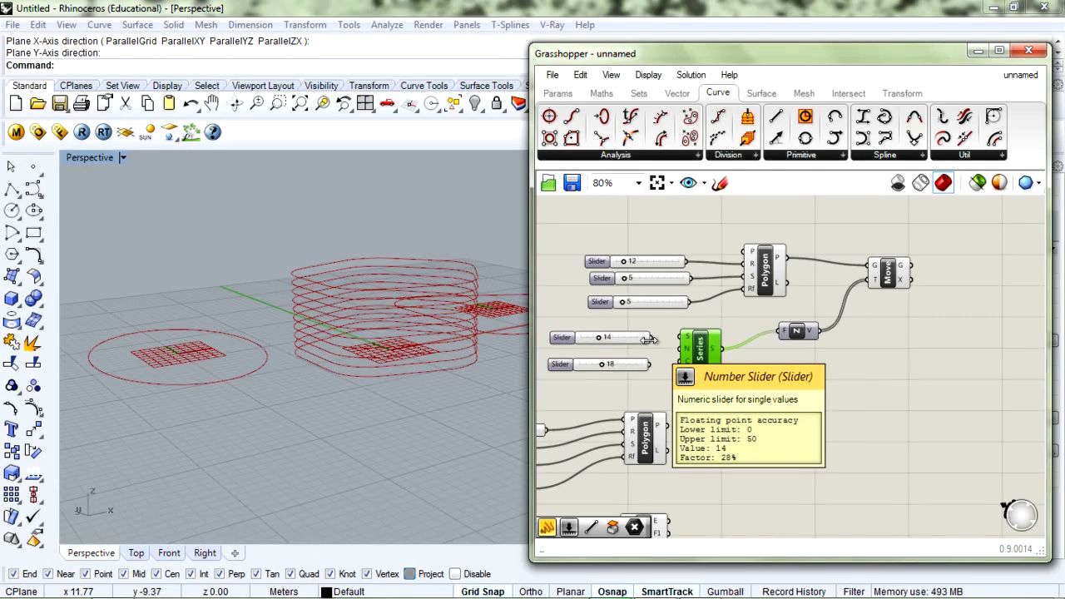
Wire the 14 slider into the Series step and lower the step to 7, tightening the pentagon stack
drag(652, 339, 683, 360)
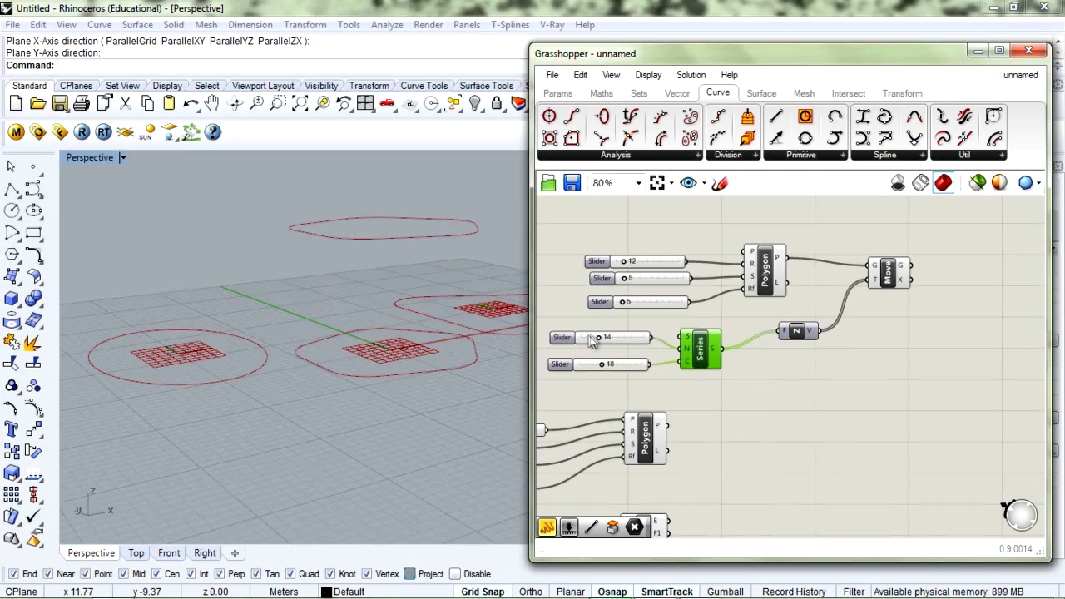
scroll(337, 277, down, 5)
scroll(347, 272, down, 5)
right_drag(348, 263, 352, 281)
scroll(353, 250, down, 5)
shift+right_drag(353, 241, 349, 351)
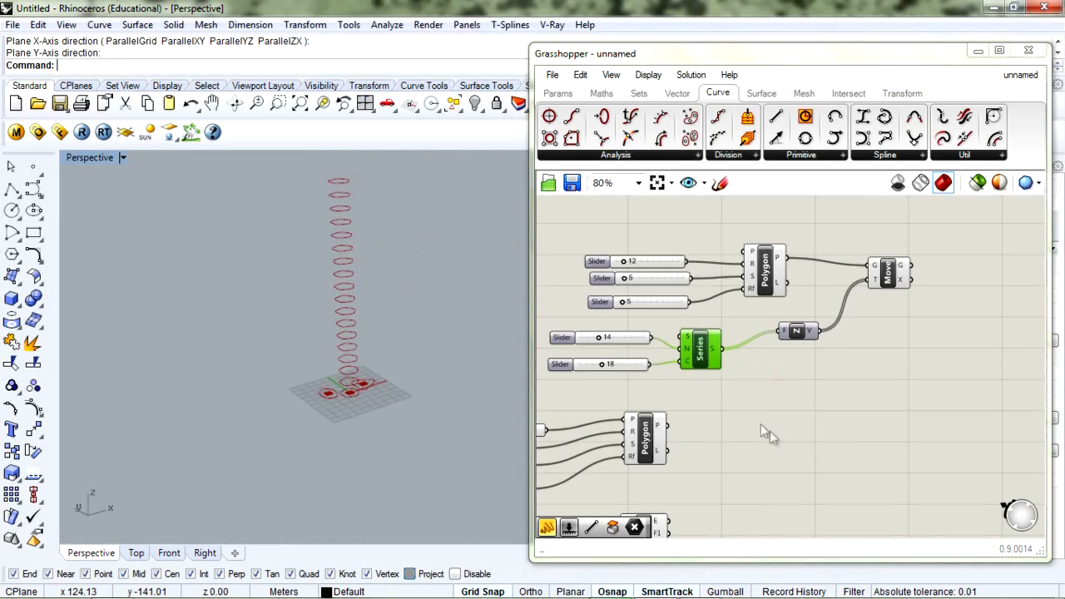
drag(600, 338, 589, 341)
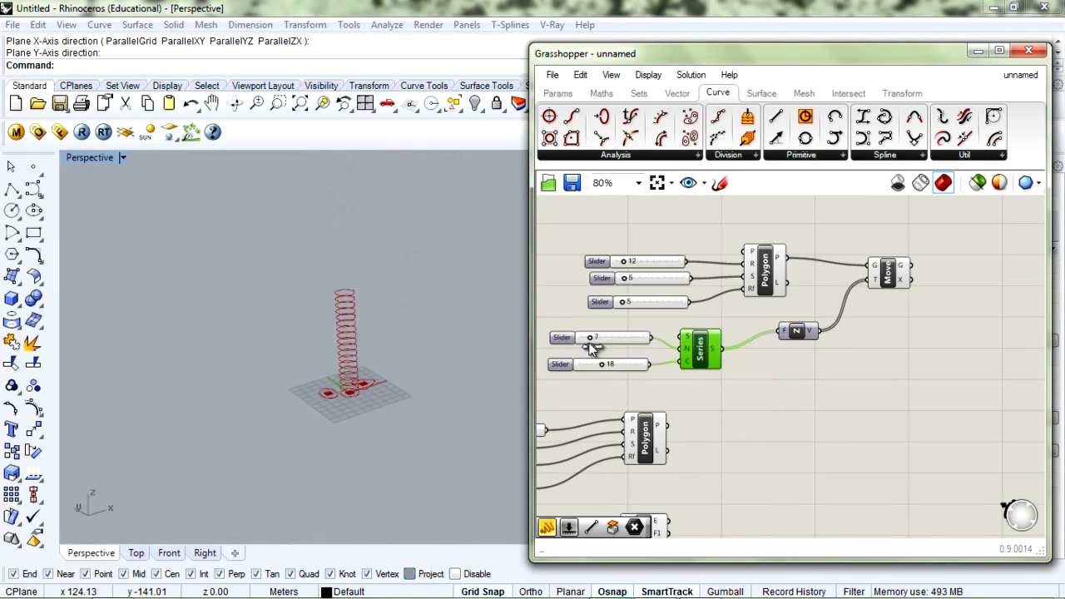
scroll(353, 366, up, 3)
Rename the step slider to 'height' and lower it from 7 to 5
scroll(354, 367, down, 1)
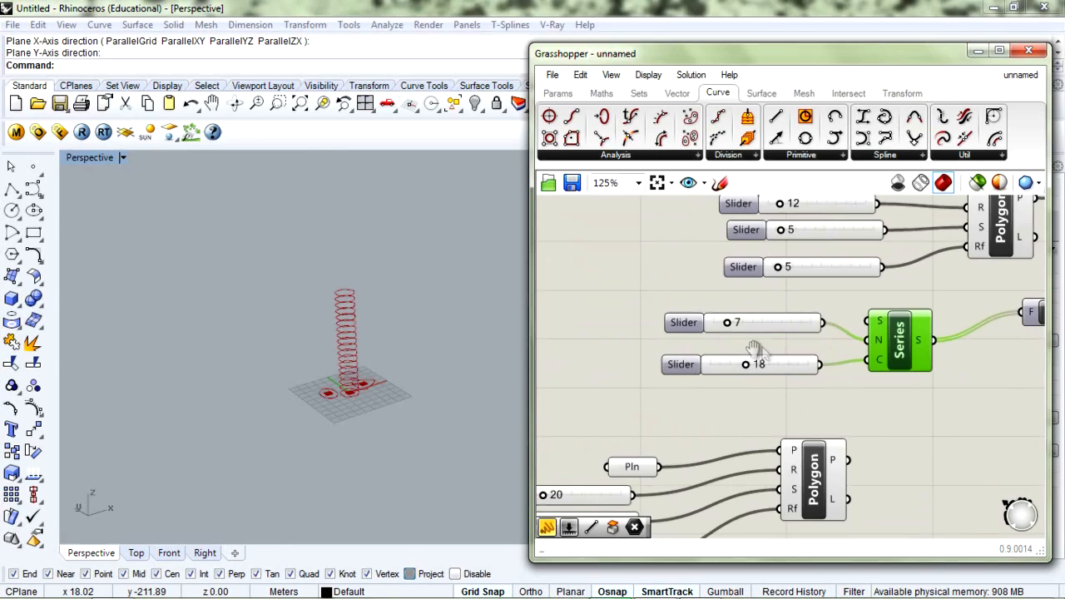
right_drag(760, 351, 696, 351)
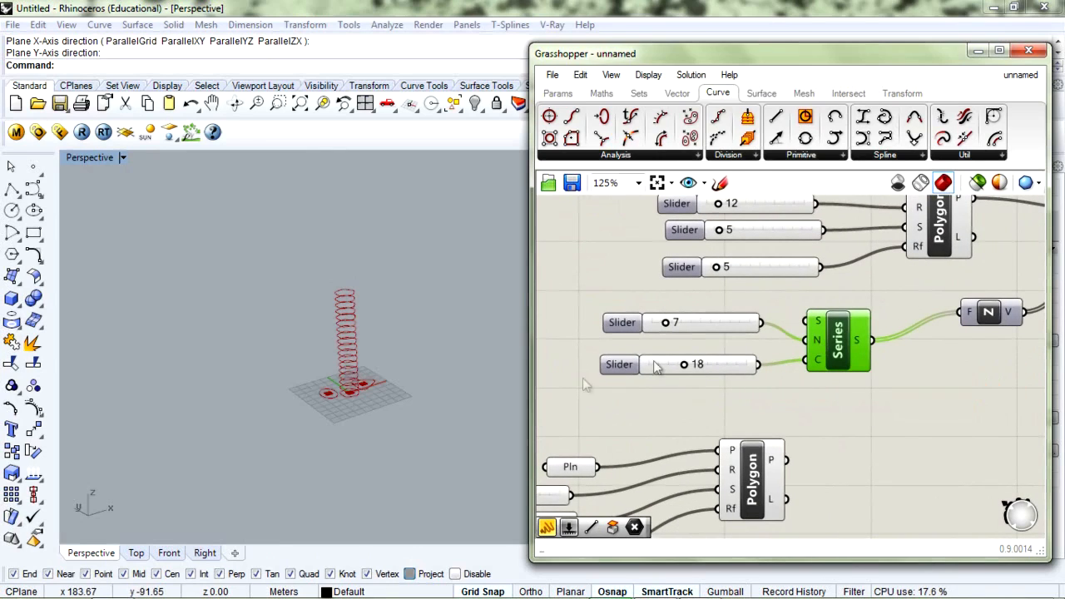
right_click(630, 332)
drag(681, 333, 630, 345)
text(height)
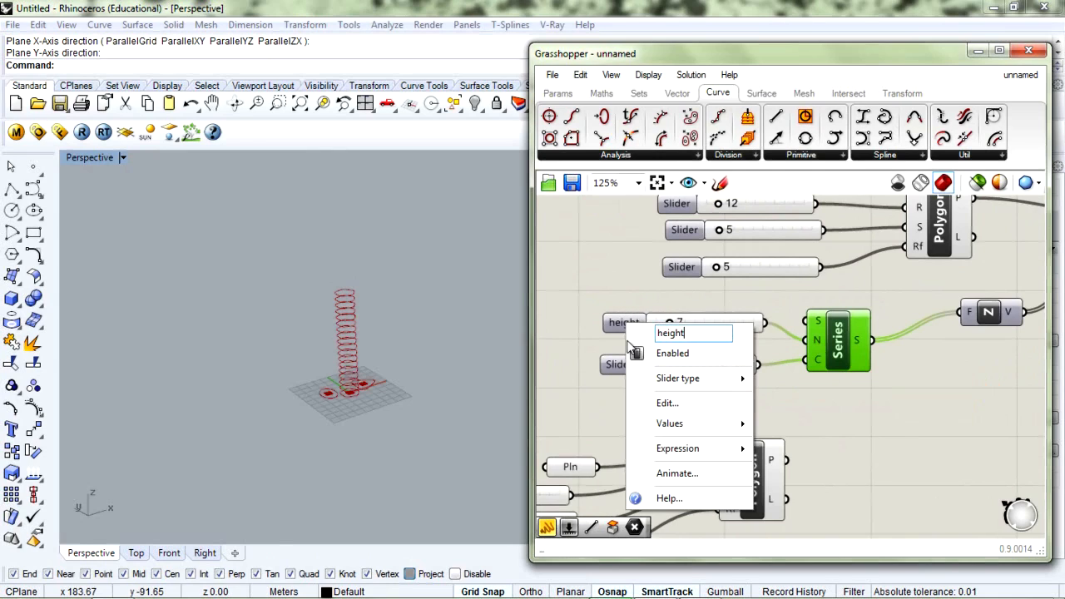
key(Return)
scroll(349, 360, up, 3)
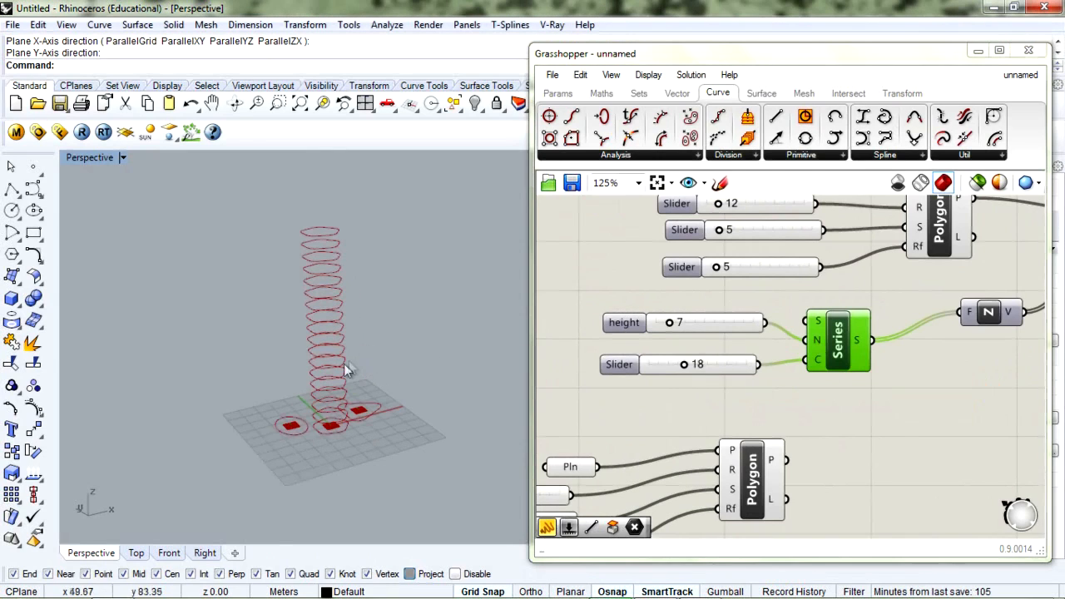
drag(668, 322, 666, 327)
Set the count slider to 20 and view the taller pentagon stack
scroll(317, 391, up, 3)
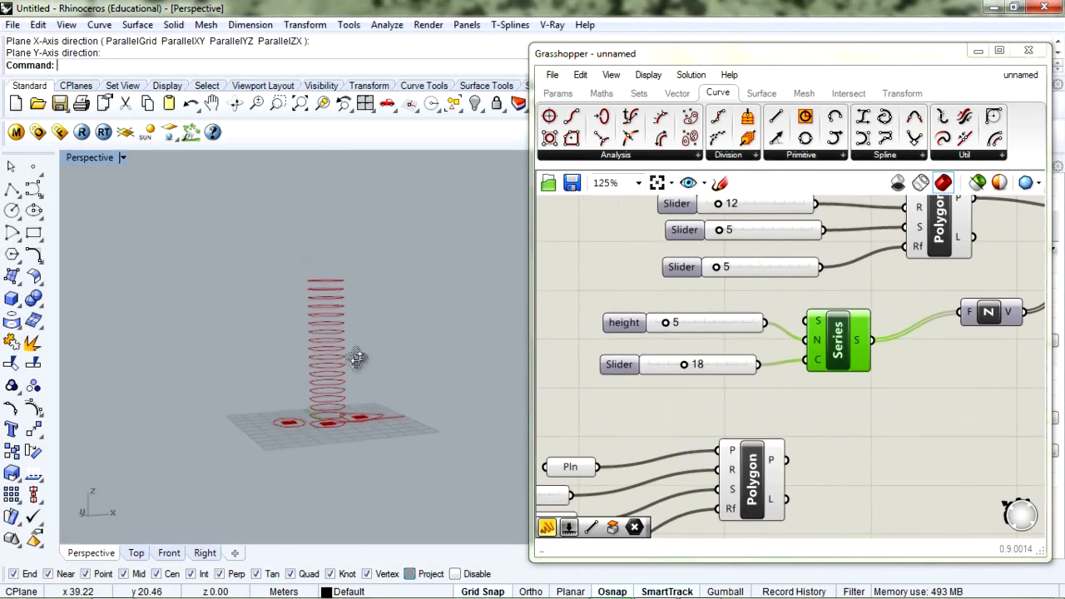
right_drag(317, 390, 305, 404)
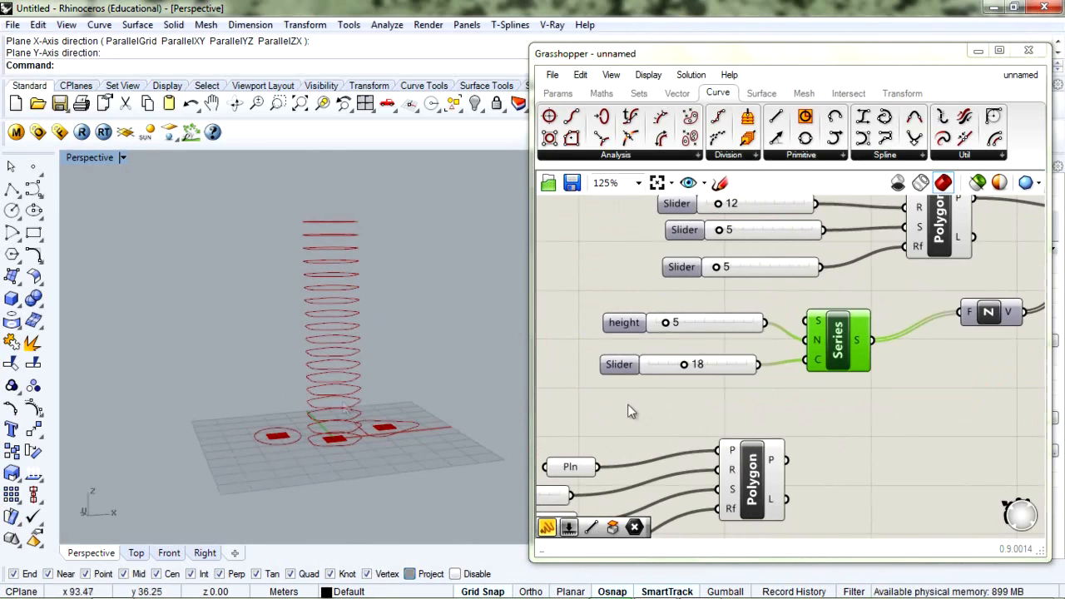
drag(685, 362, 675, 383)
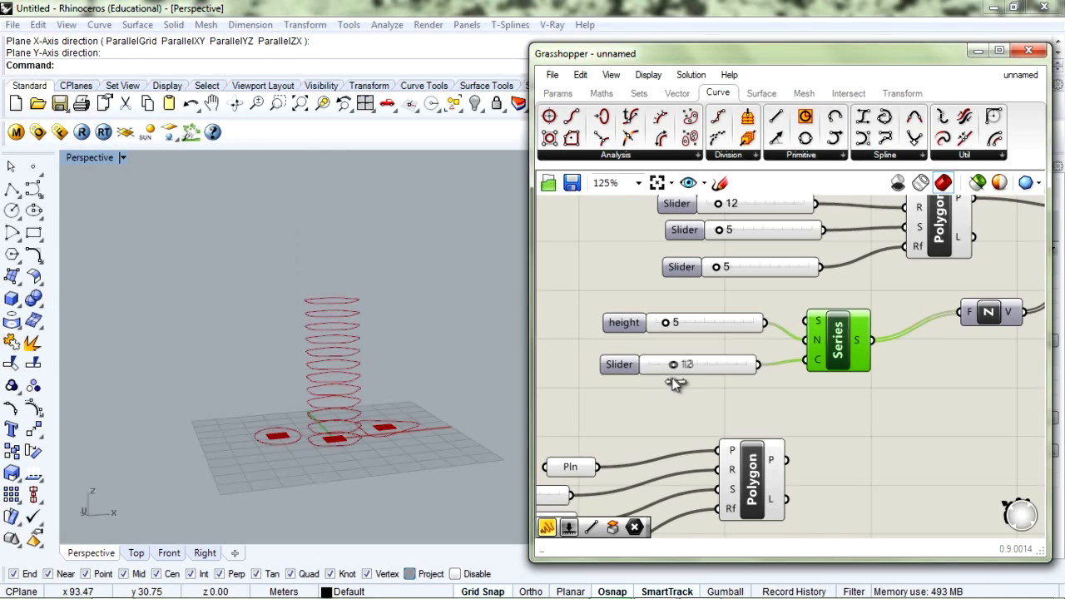
double_click(687, 364)
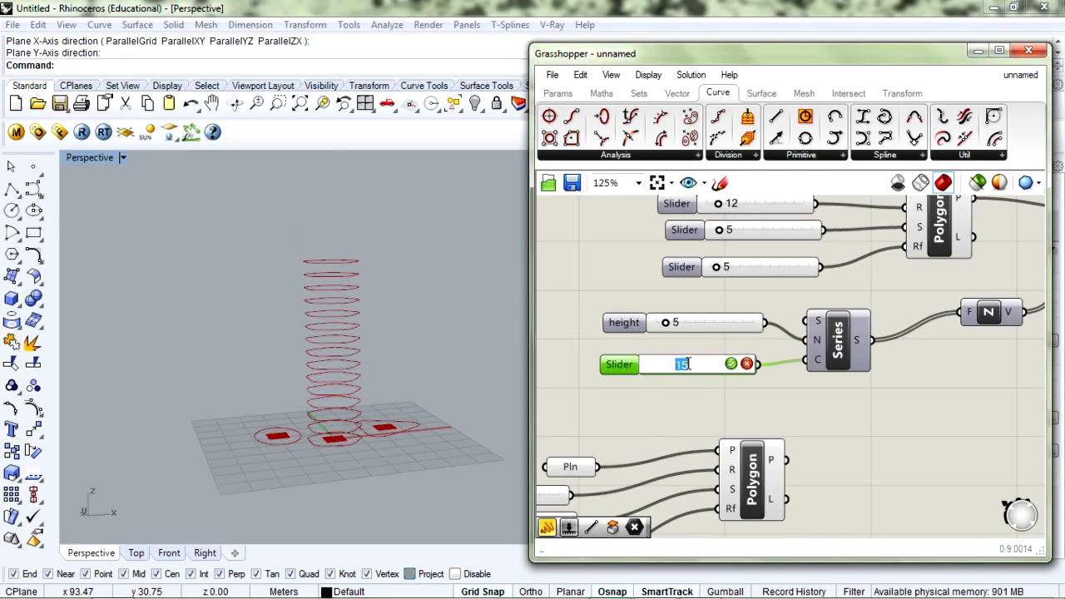
text(20)
key(Return)
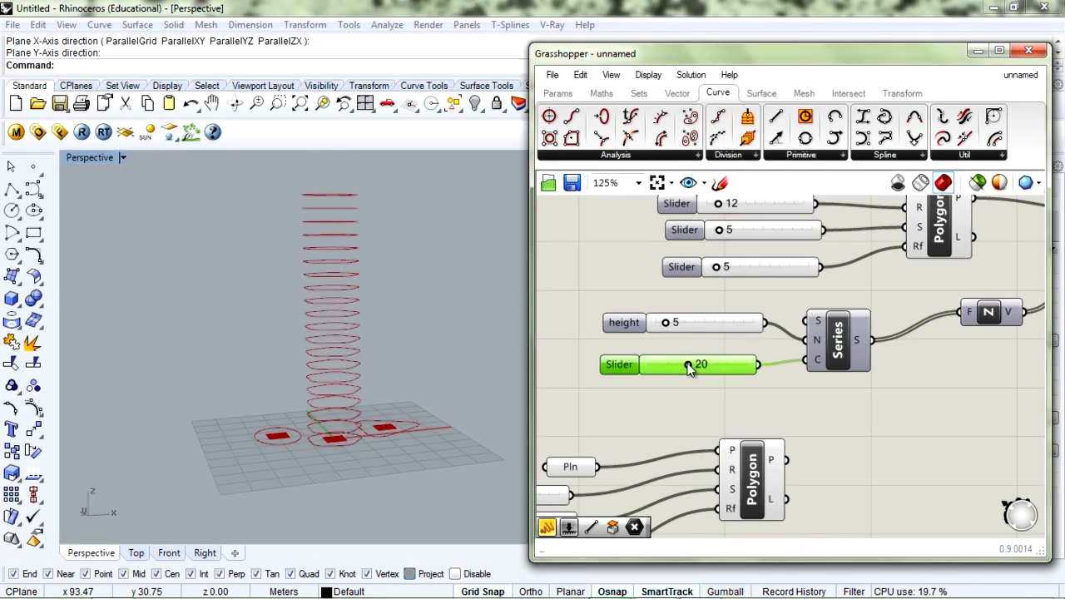
click(663, 399)
right_drag(360, 347, 290, 290)
scroll(381, 352, down, 4)
scroll(350, 358, up, 6)
scroll(350, 357, down, 2)
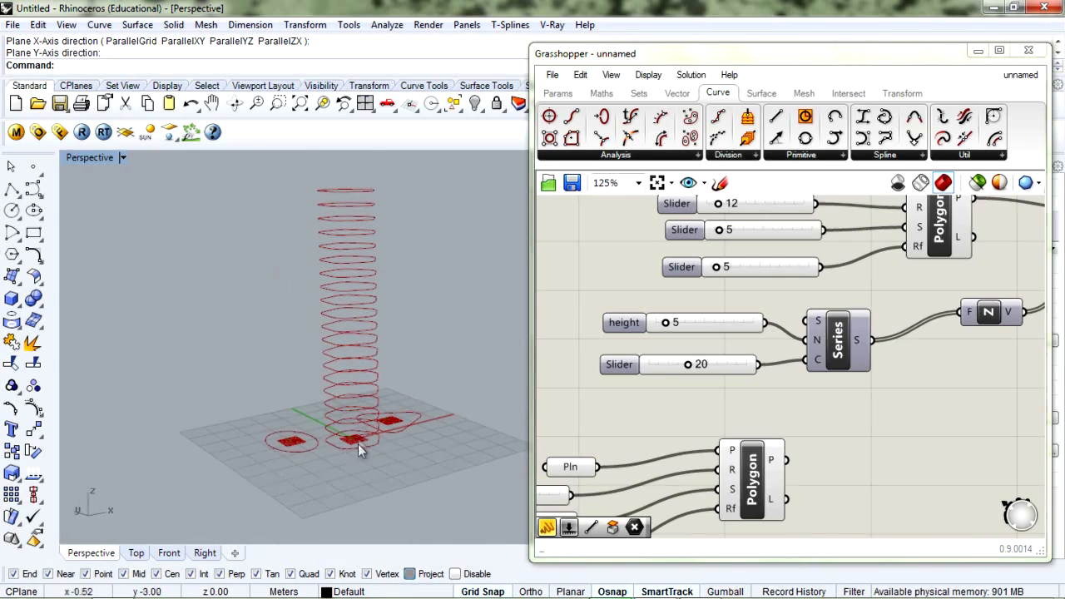
scroll(836, 391, down, 3)
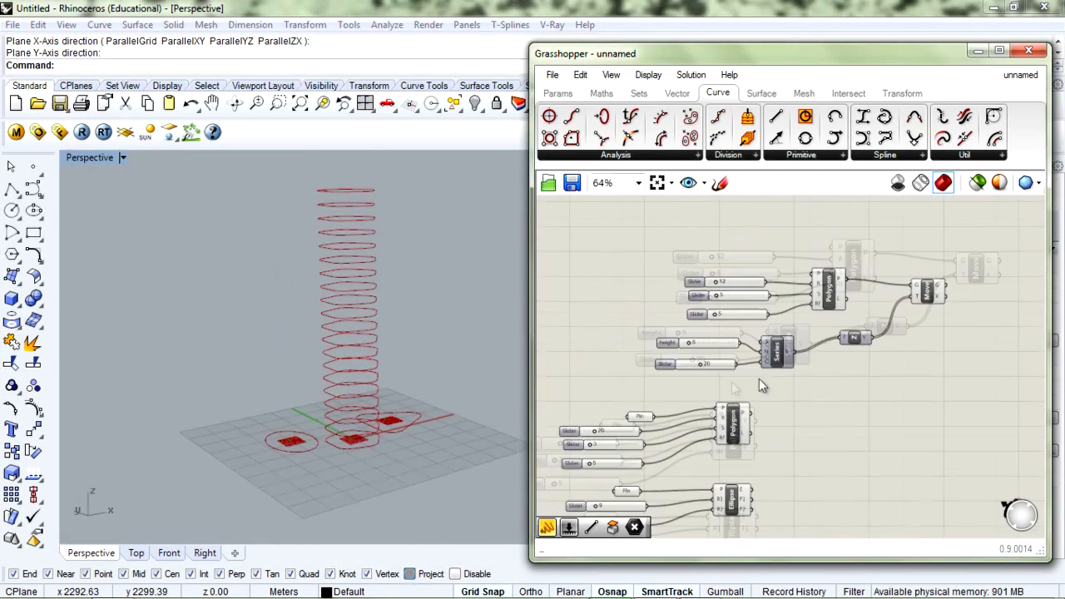
Nudge the Move component slightly left and bring up the canvas search box beside it
scroll(816, 385, up, 1)
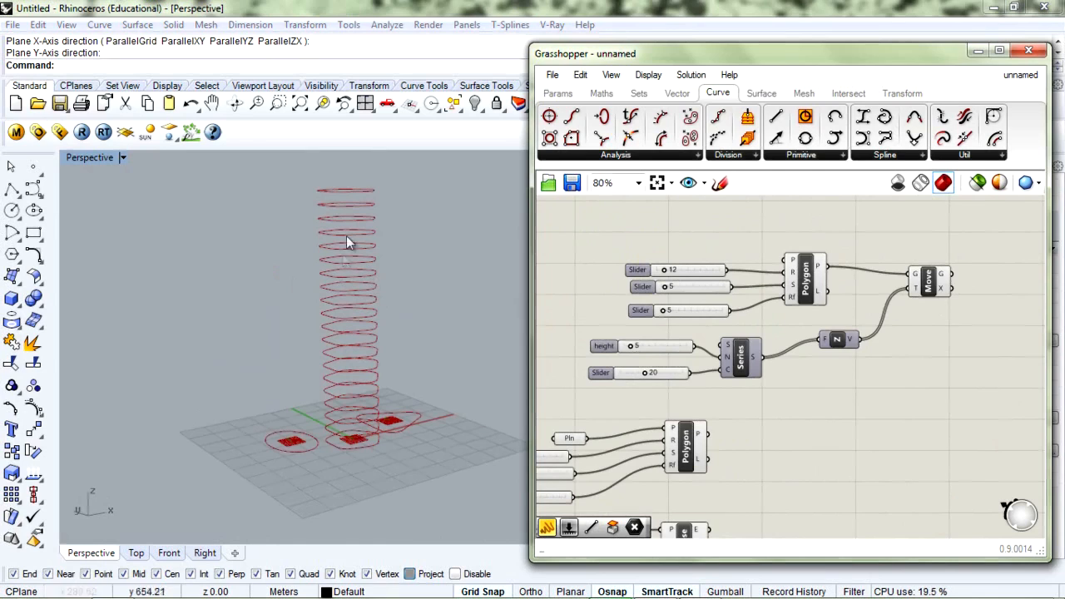
mouse_move(355, 214)
right_down()
mouse_move(361, 255)
mouse_move(347, 229)
right_up()
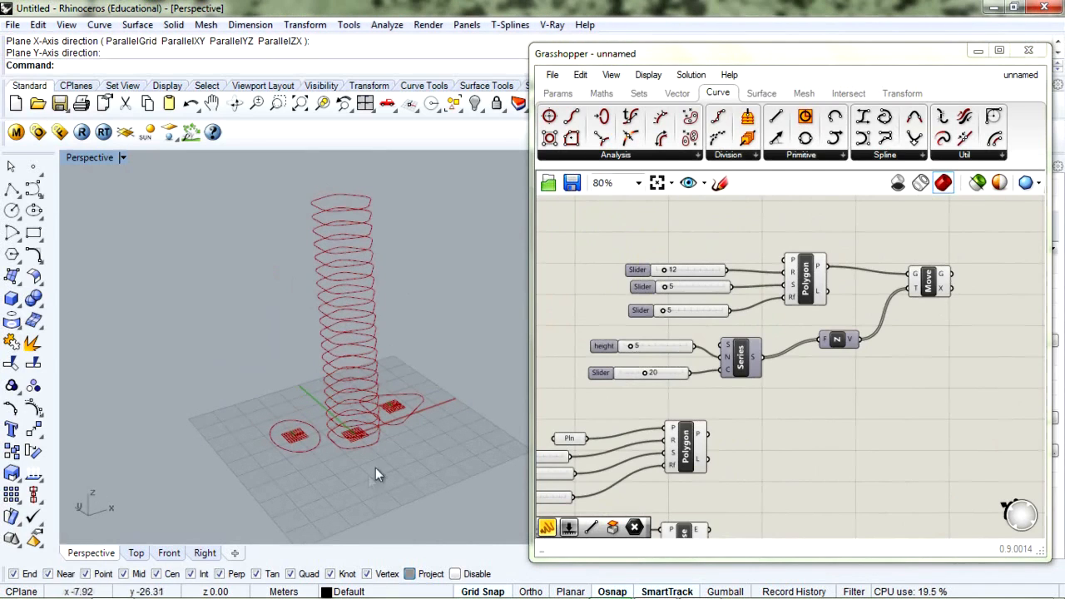
right_drag(938, 345, 820, 283)
drag(820, 283, 813, 263)
click(817, 307)
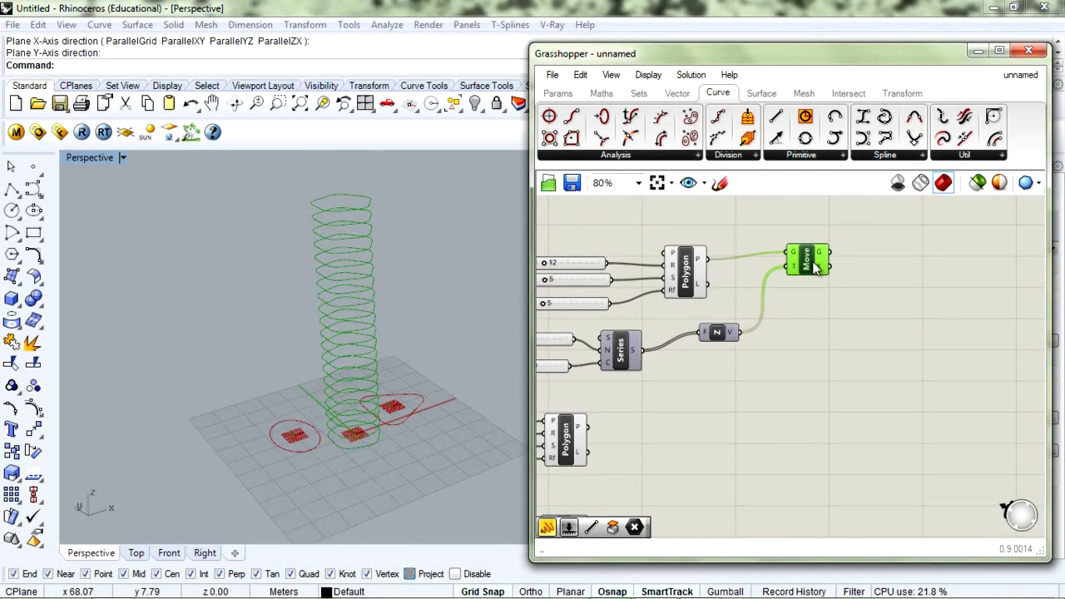
drag(815, 266, 810, 273)
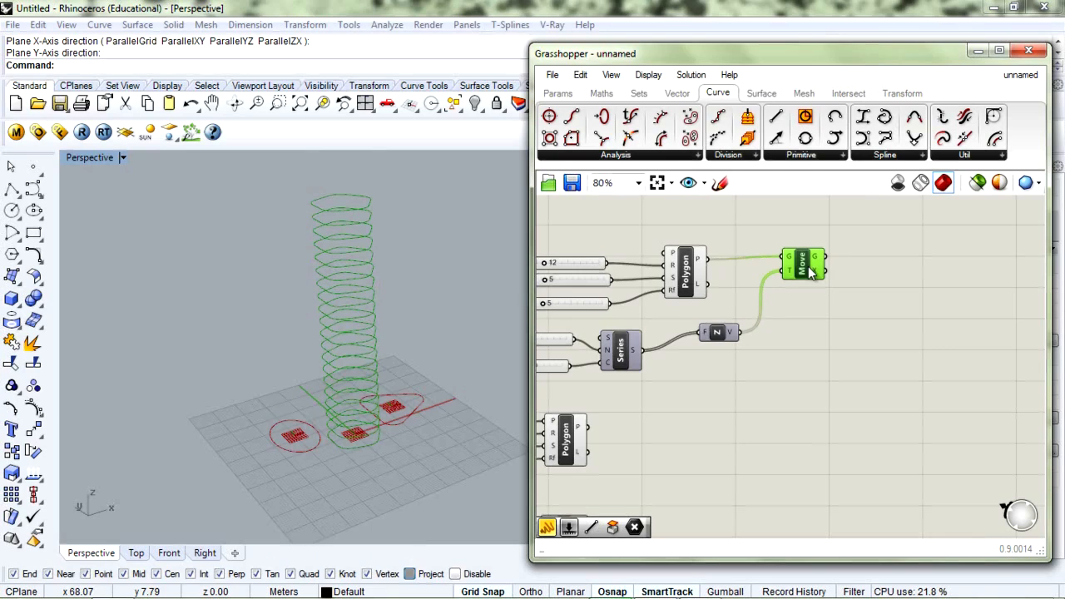
double_click(898, 292)
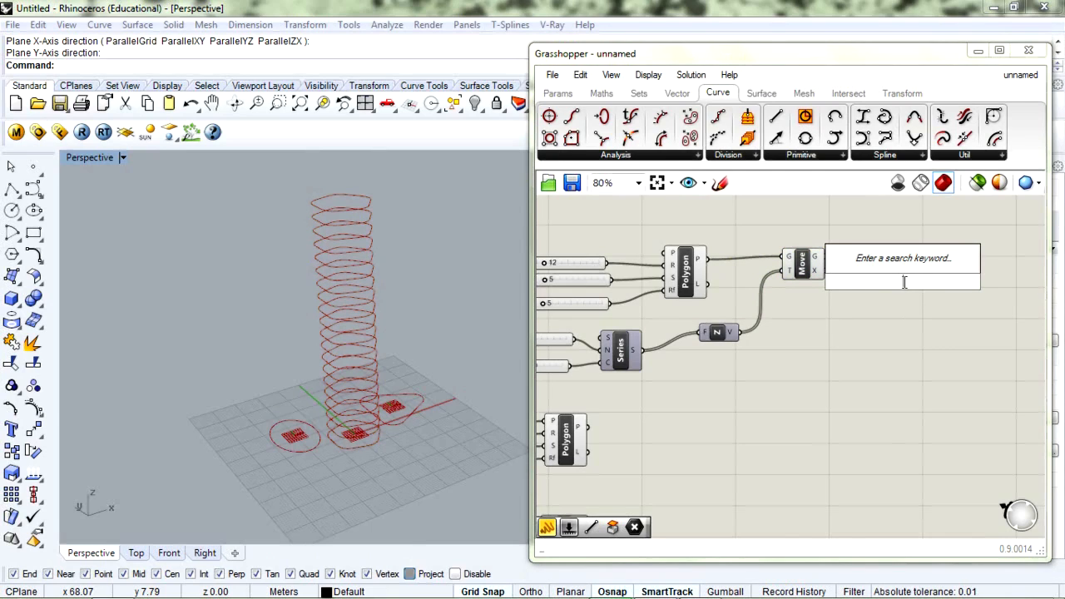
Place a Surface parameter via the 'surface' search and feed it Move's curves
text(su)
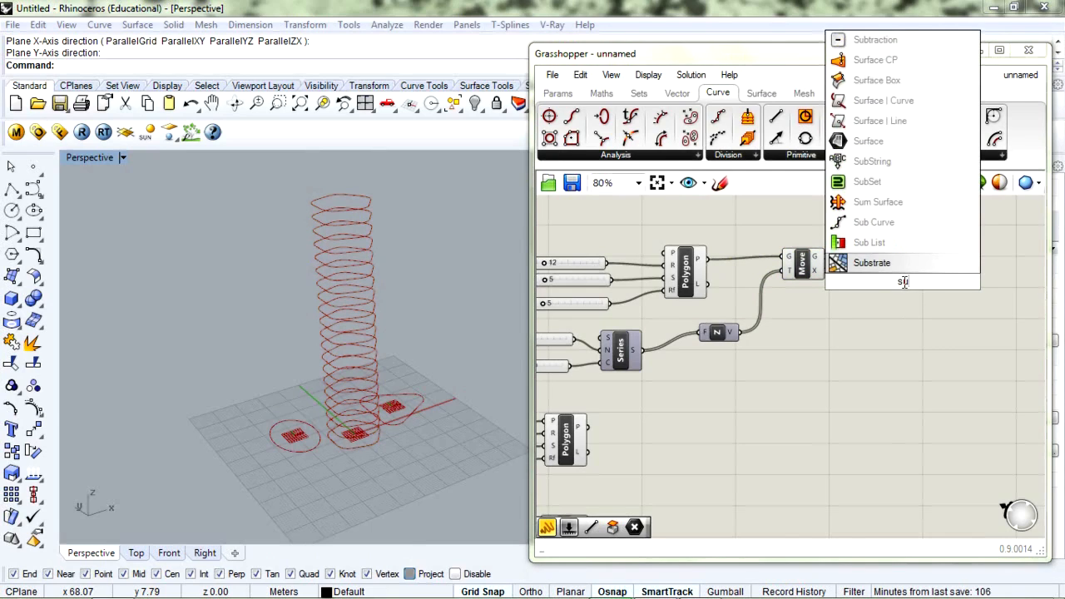
text(rface)
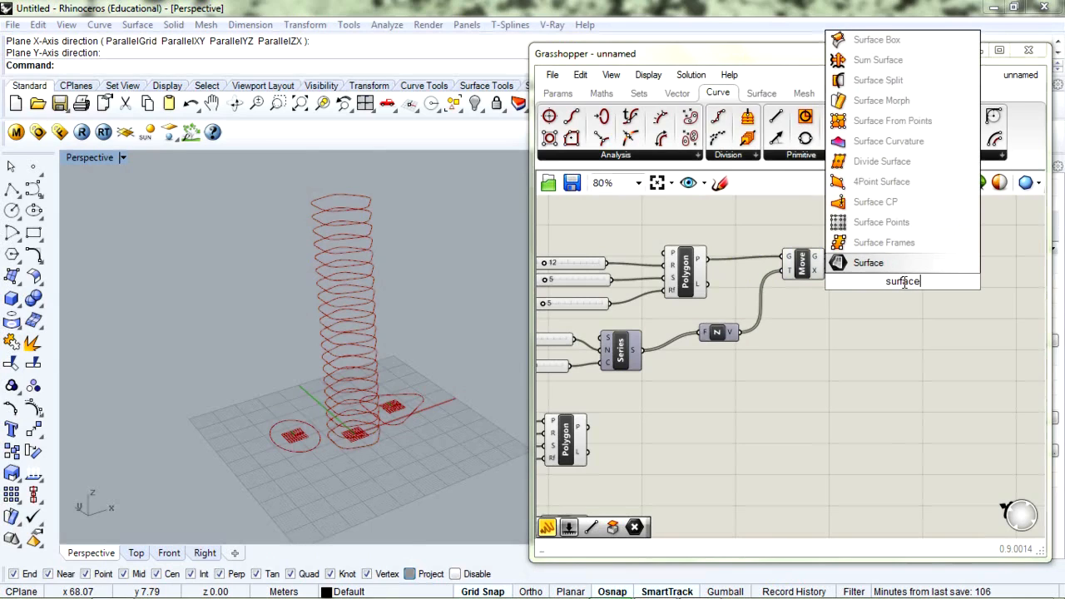
key(Return)
drag(905, 287, 899, 268)
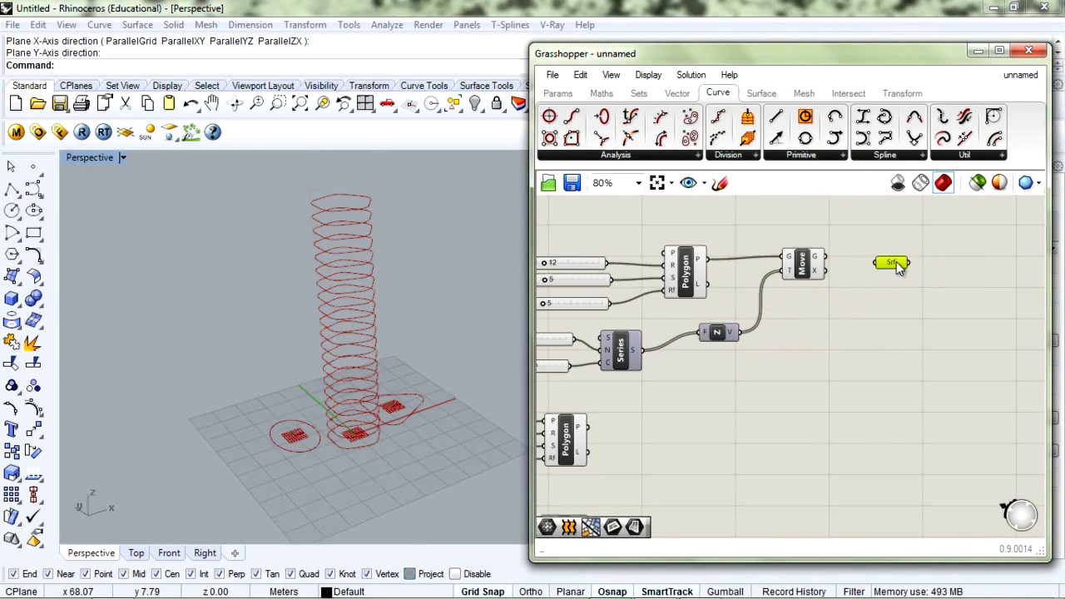
scroll(899, 267, up, 2)
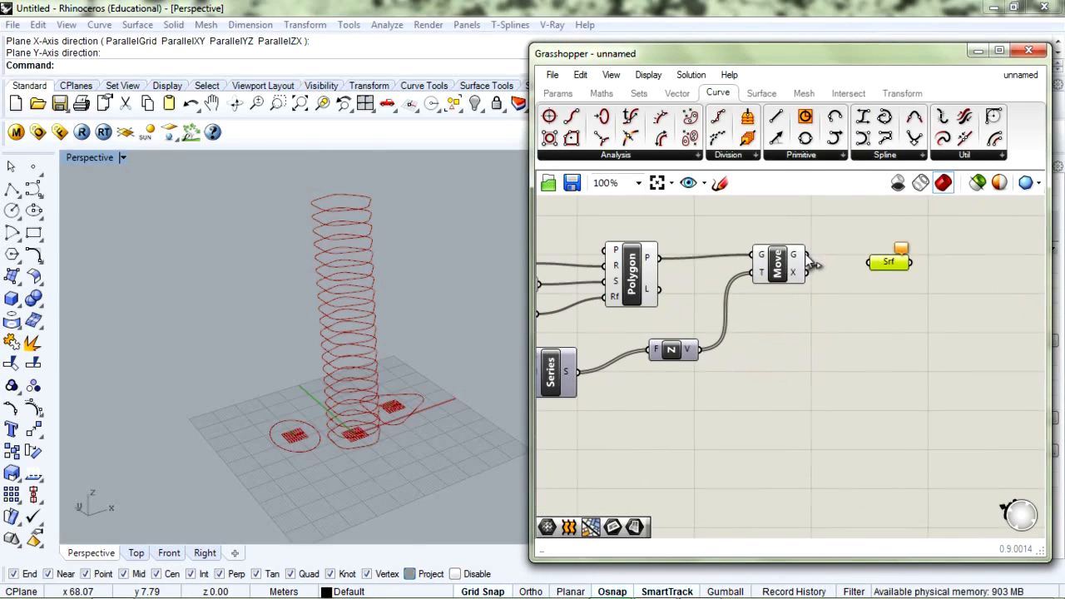
drag(812, 260, 867, 264)
right_drag(441, 295, 329, 354)
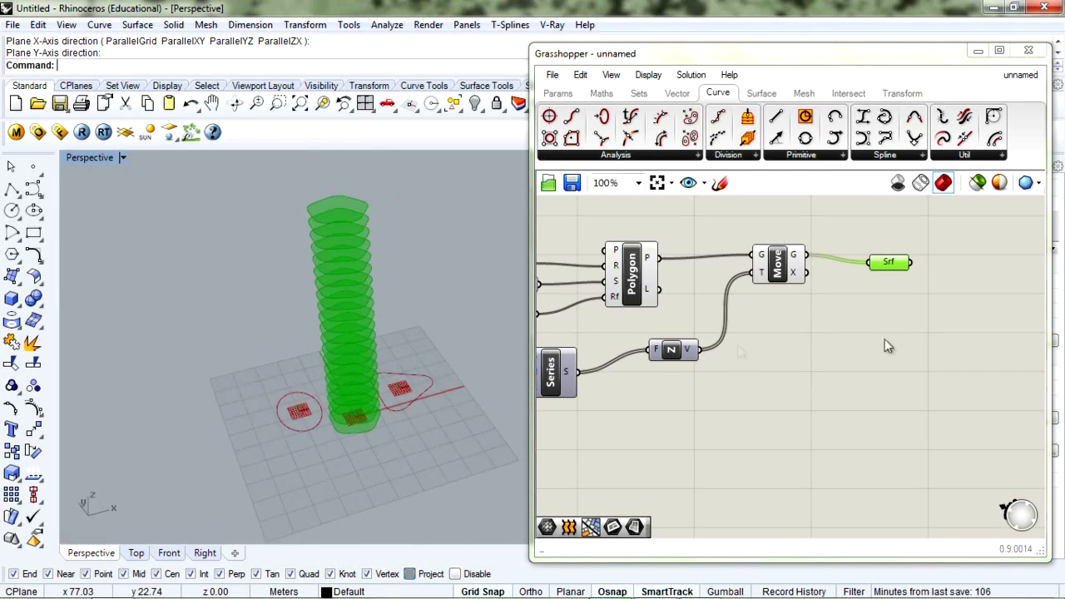
Delete the Surface parameter so only the stacked pentagon curves remain
click(866, 308)
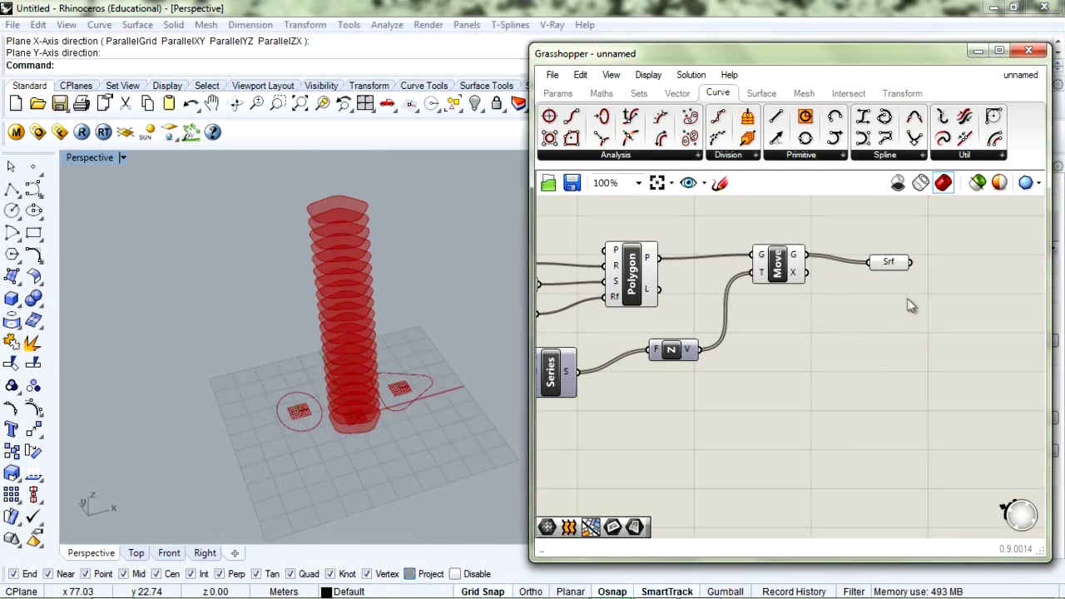
drag(896, 265, 886, 260)
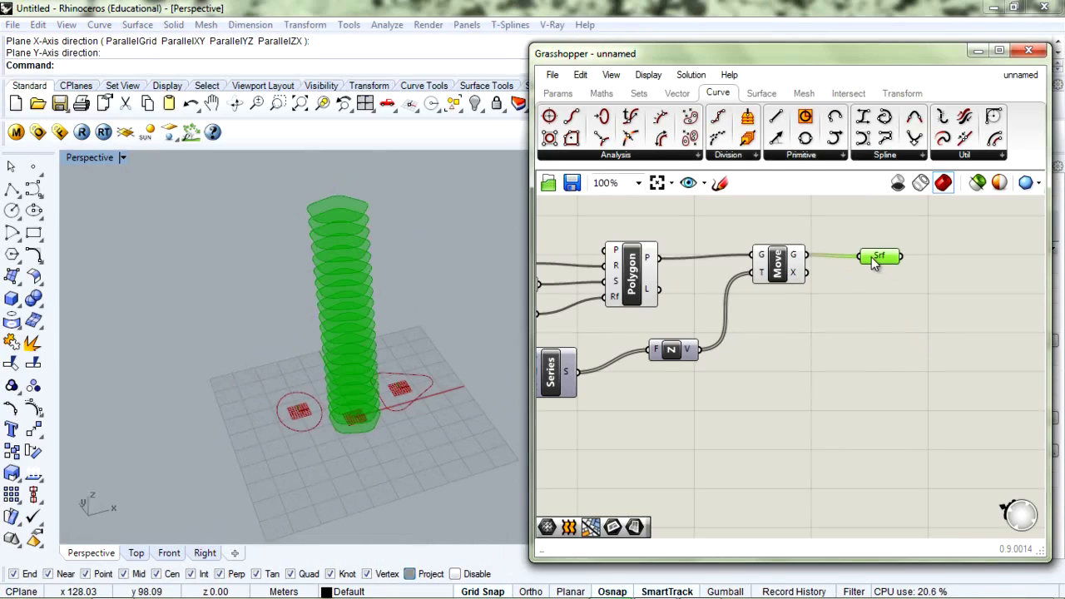
key(Delete)
right_drag(334, 256, 350, 202)
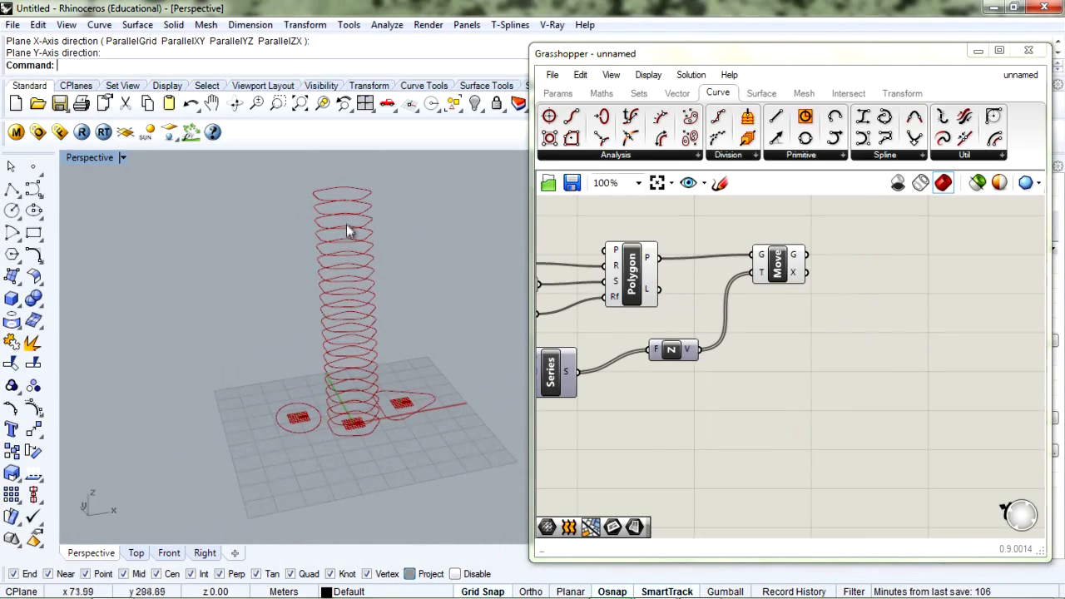
Add a Loft component beside Move and wire Move's G output into its C input
double_click(831, 314)
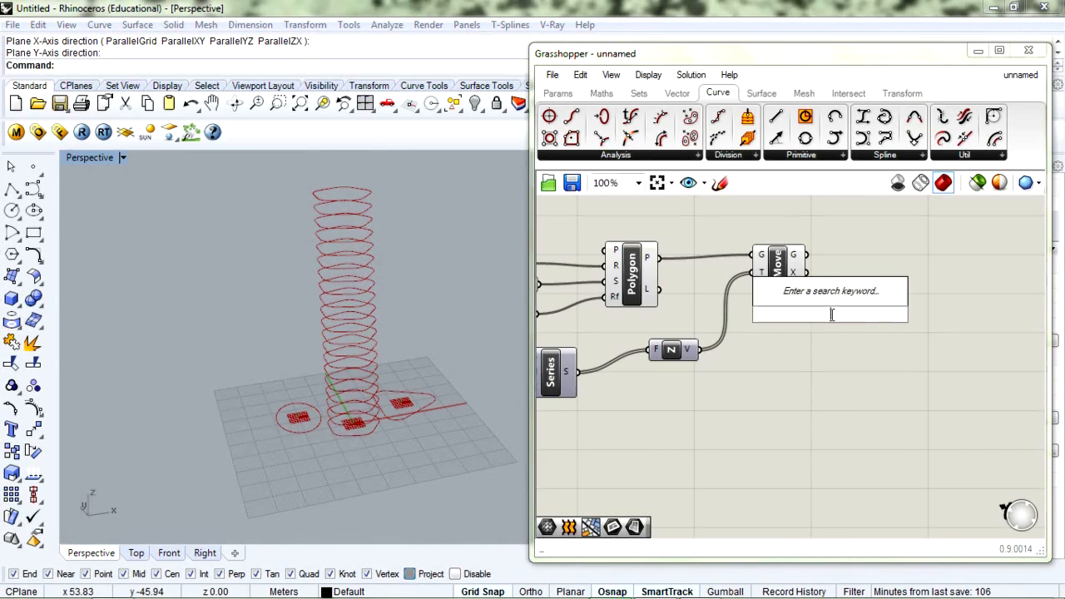
text(loft)
key(Return)
drag(833, 320, 897, 284)
drag(806, 254, 889, 269)
Inspect the lofted tower from several angles and tidy the Loft component's position
mouse_move(349, 231)
right_down()
mouse_move(488, 345)
mouse_move(468, 422)
mouse_move(424, 382)
mouse_move(368, 267)
mouse_move(307, 255)
mouse_move(339, 246)
right_up()
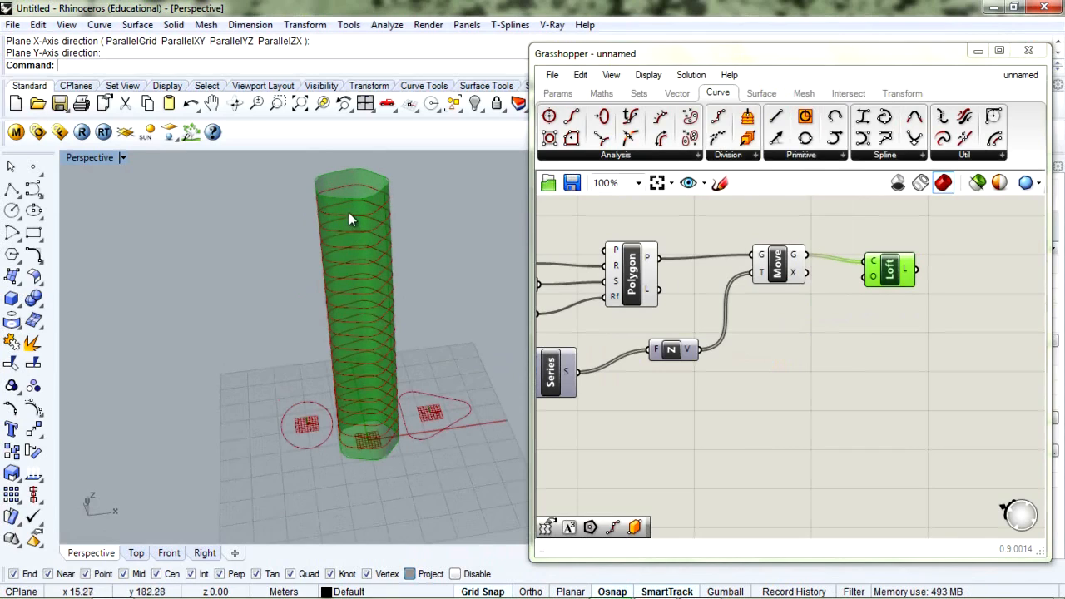
right_drag(348, 231, 368, 357)
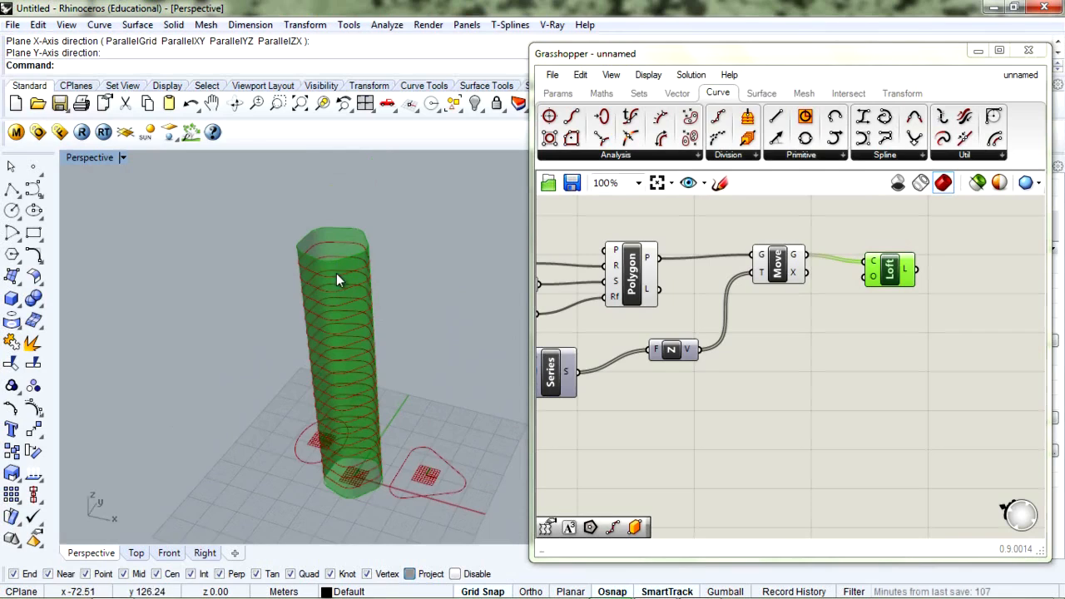
scroll(340, 274, up, 5)
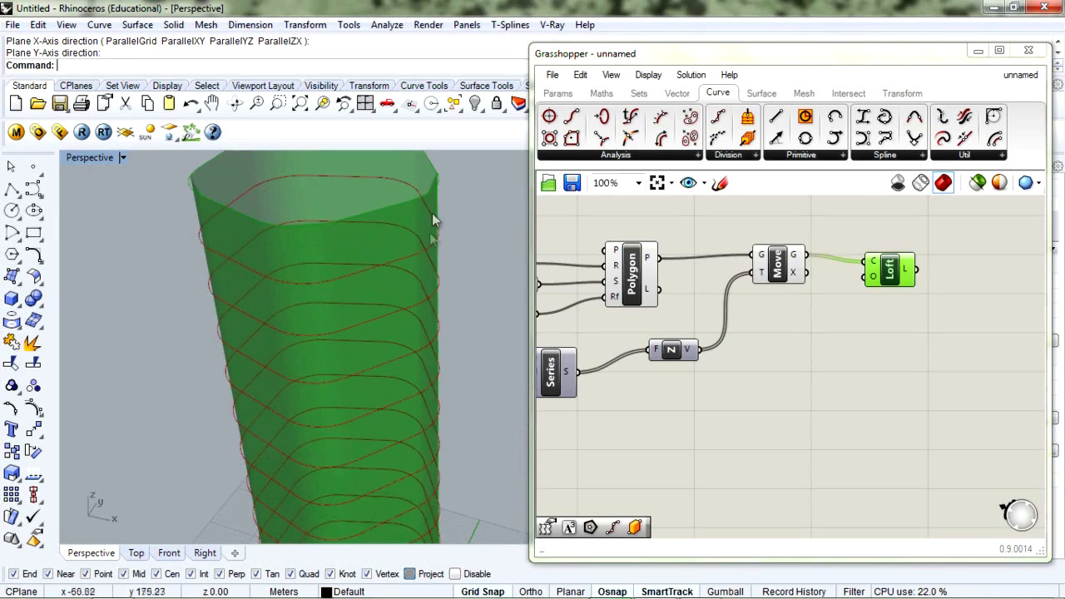
click(732, 409)
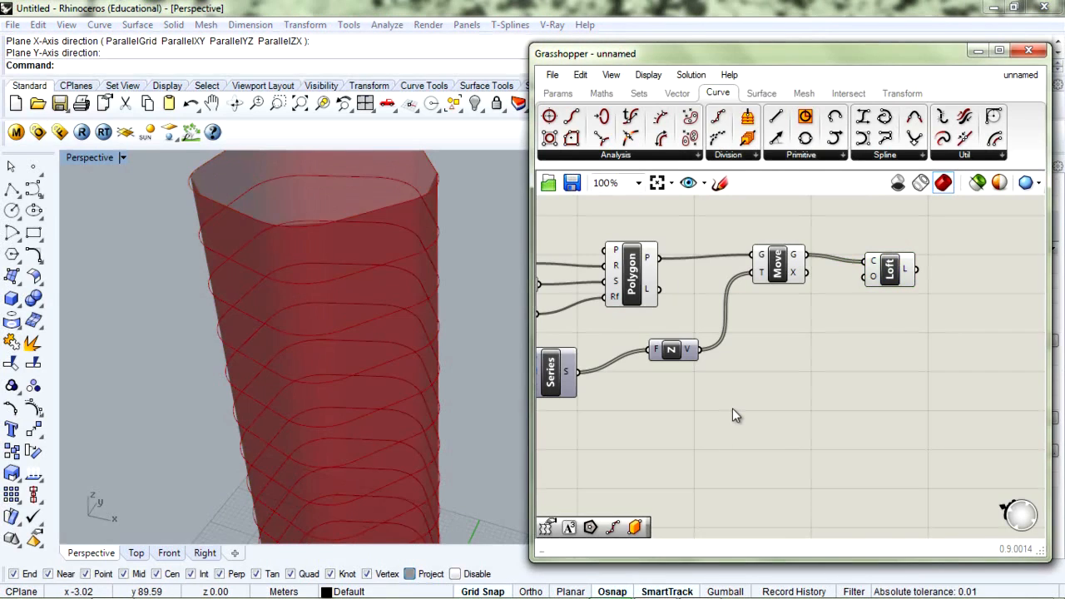
scroll(732, 409, down, 1)
drag(858, 301, 881, 294)
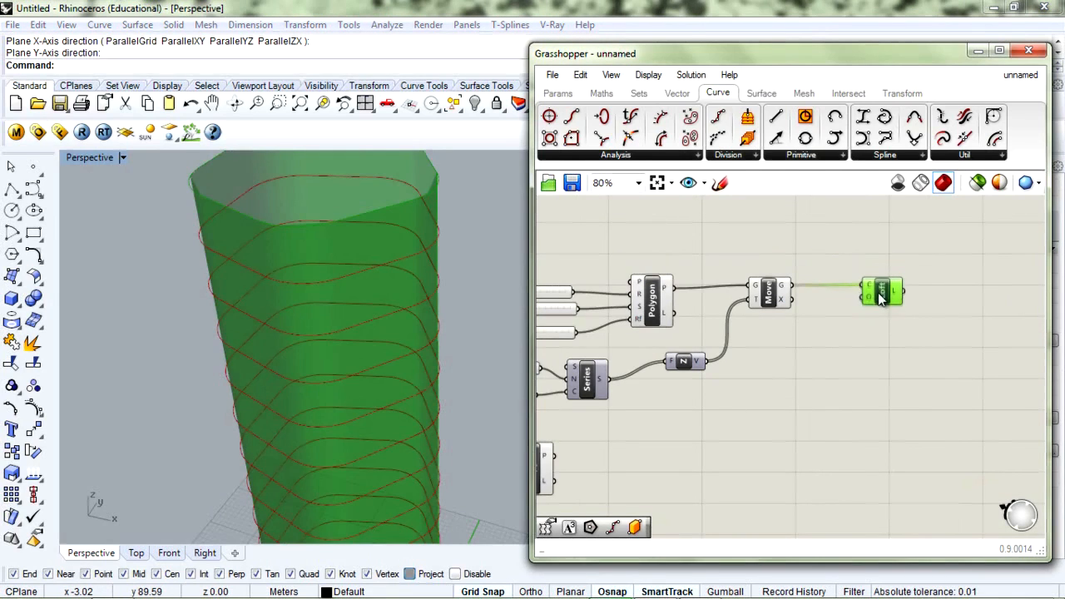
right_drag(280, 315, 336, 326)
scroll(312, 285, down, 5)
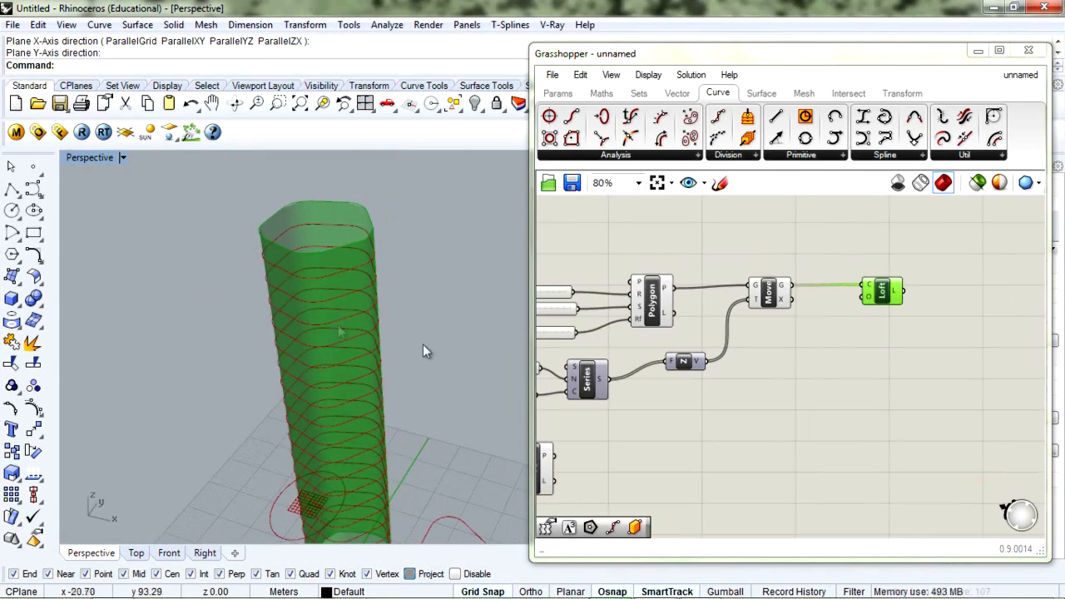
drag(884, 290, 884, 310)
Add a Srf parameter beside Loft and wire Move's G curves into it for floor slabs
double_click(851, 371)
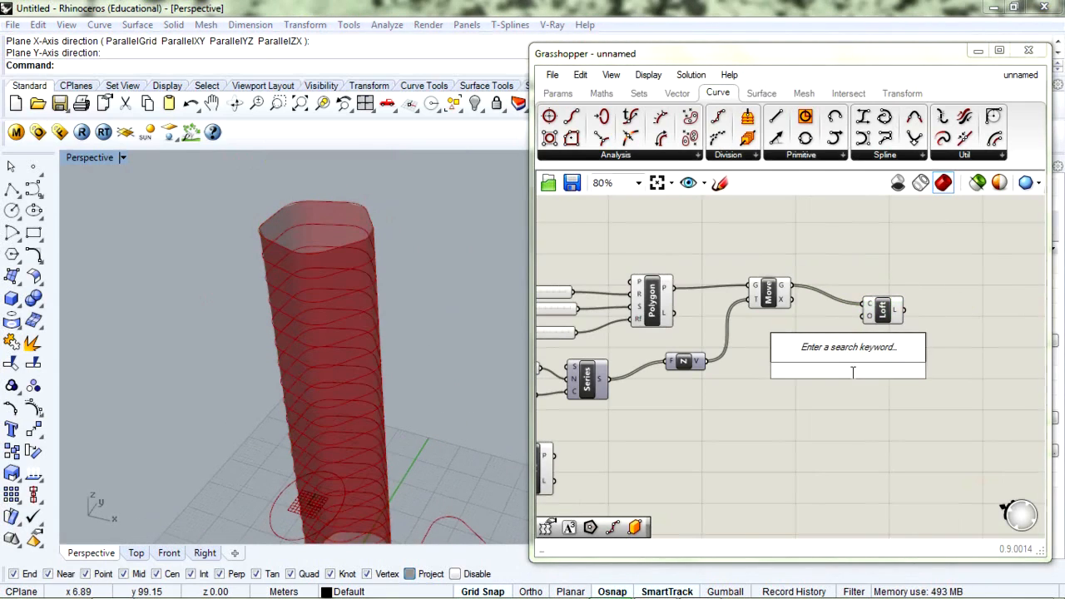
text(surfac)
key(BackSpace)
text(c)
key(BackSpace)
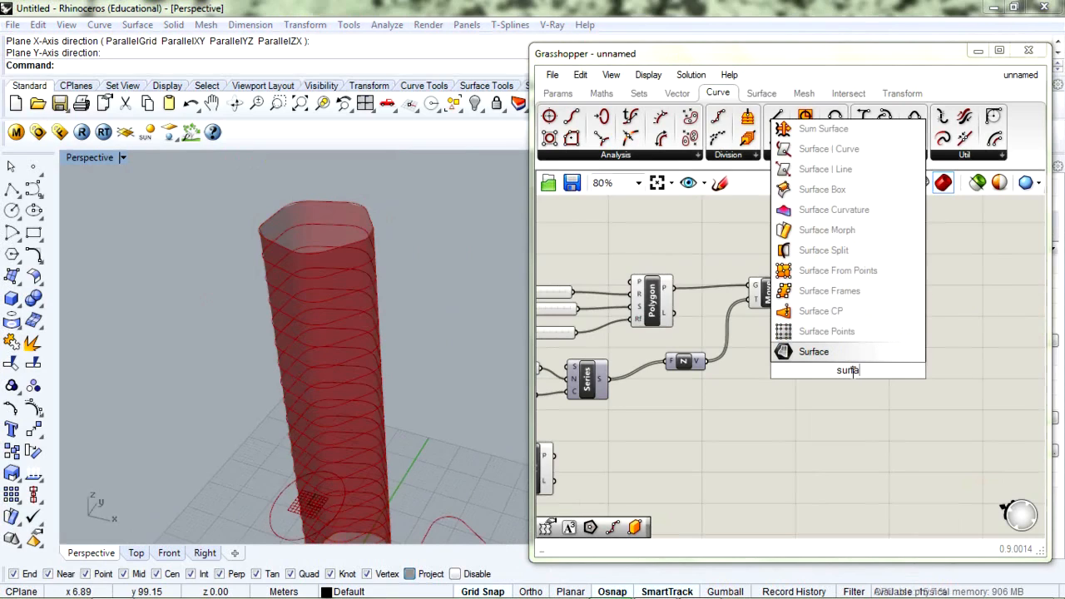
key(Return)
drag(847, 368, 866, 342)
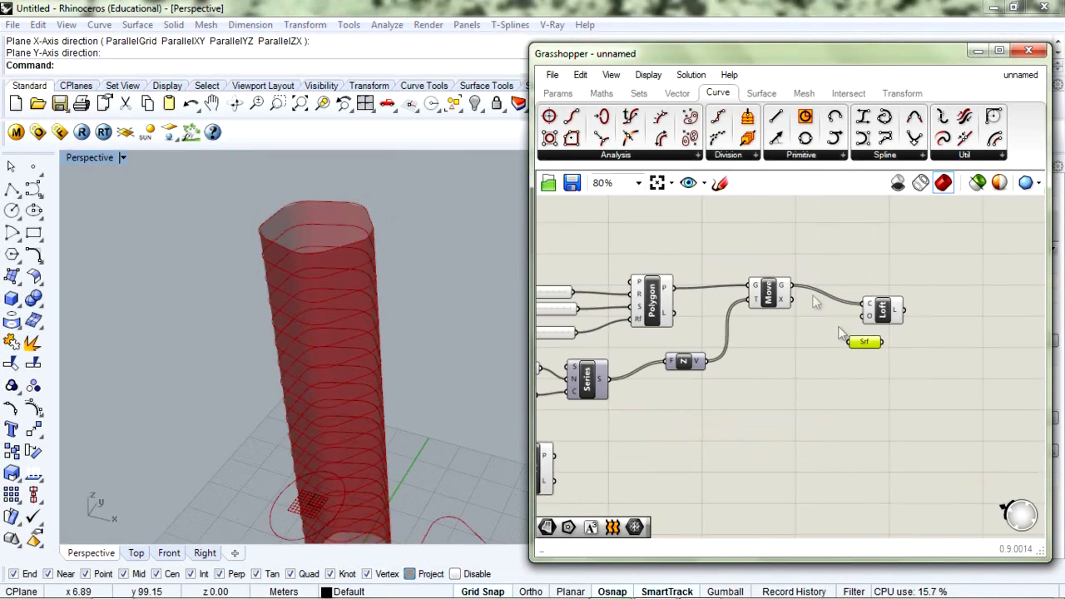
drag(793, 288, 894, 266)
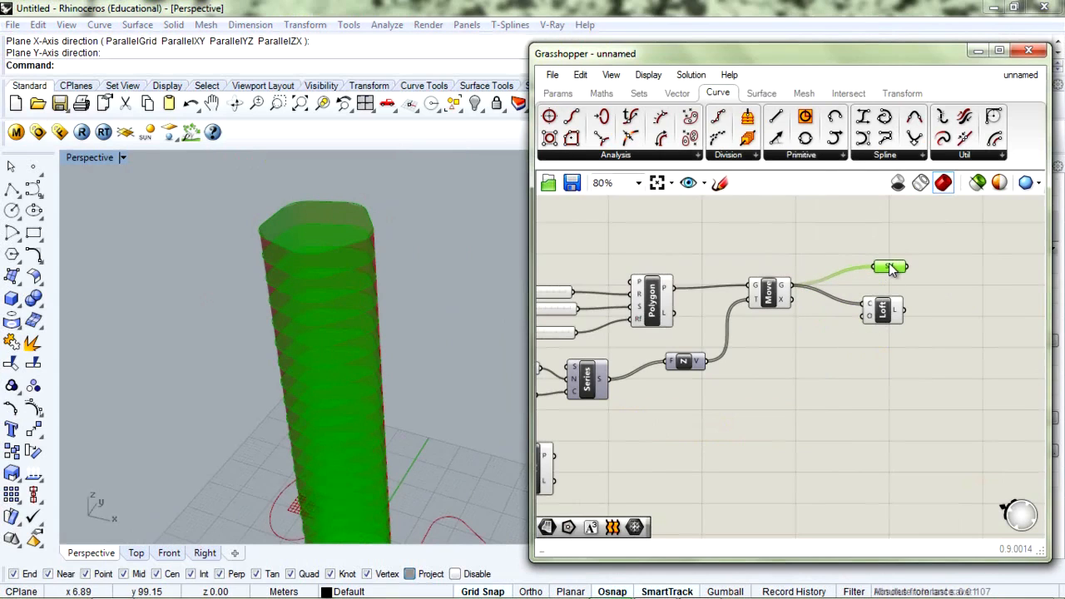
right_drag(376, 275, 413, 355)
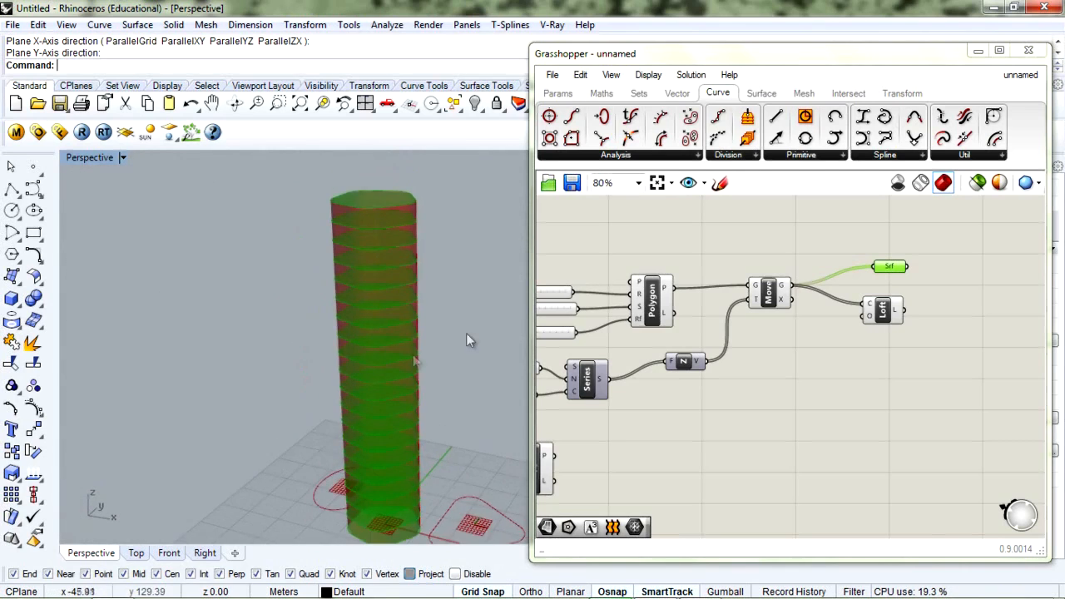
Raise the first Polygon slider from 14 to 17 to widen the tower
right_drag(650, 379, 748, 360)
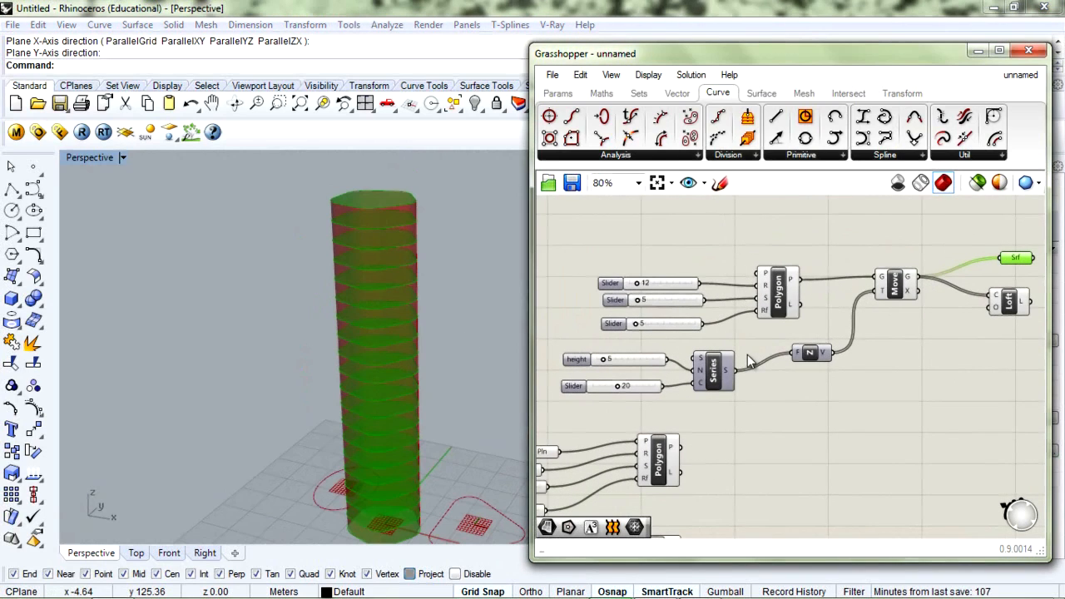
drag(645, 287, 643, 293)
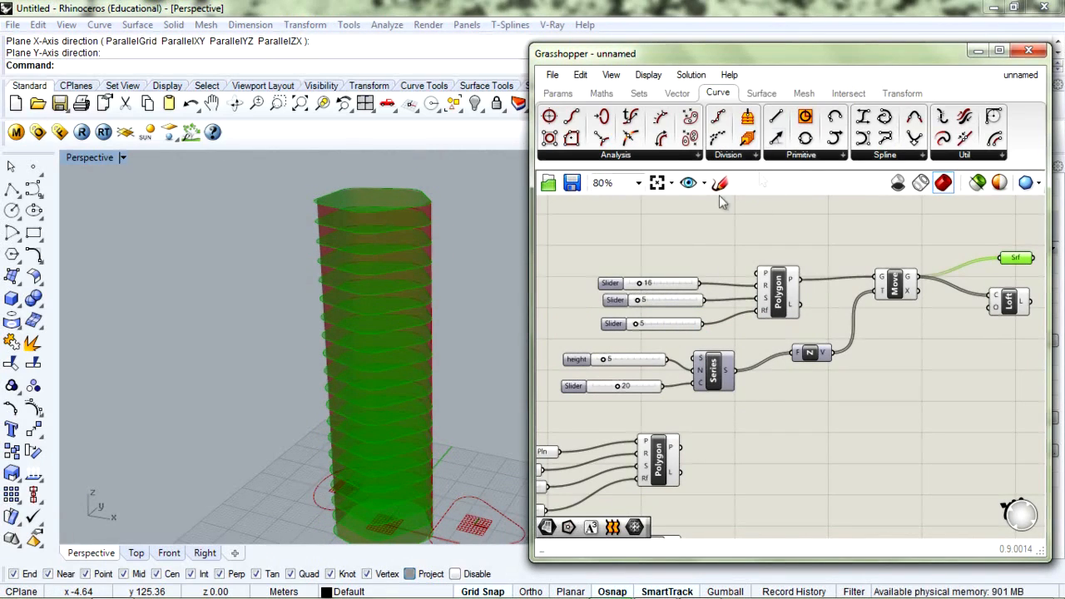
right_drag(368, 461, 367, 433)
drag(641, 292, 638, 293)
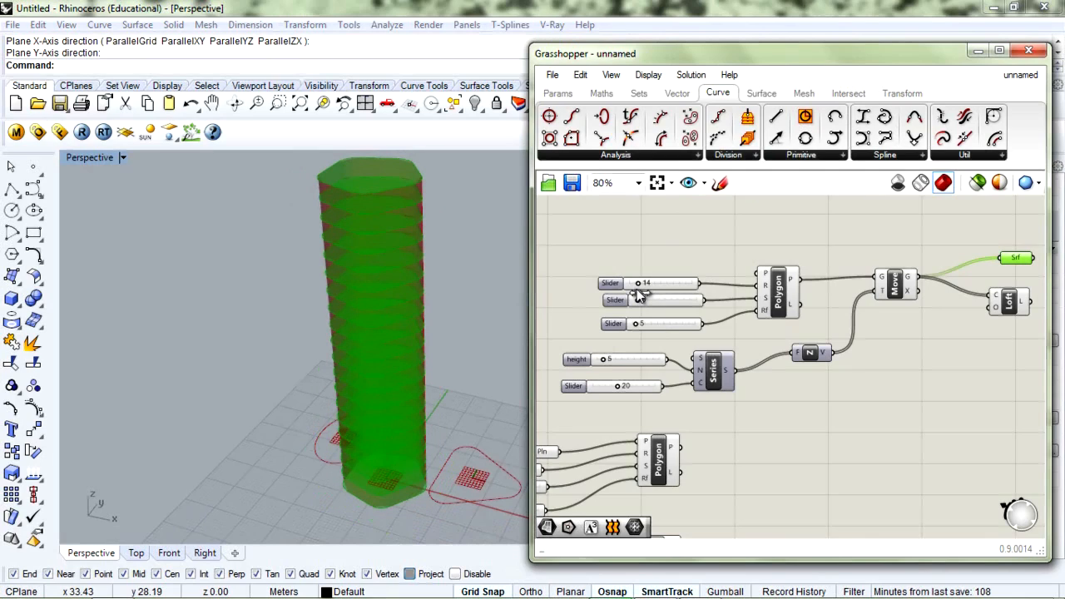
drag(639, 297, 642, 301)
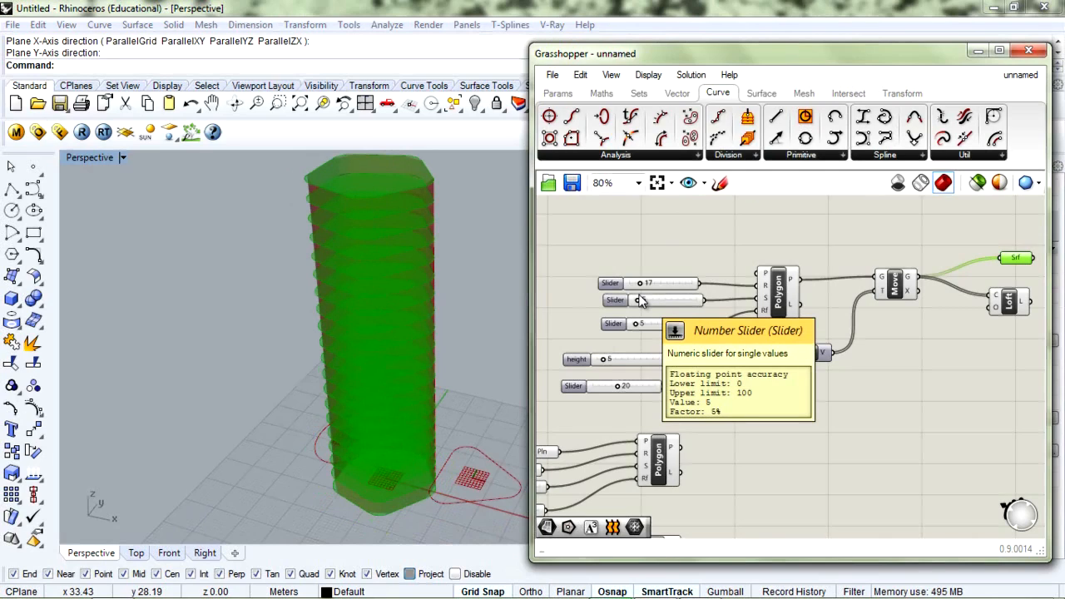
drag(641, 302, 641, 306)
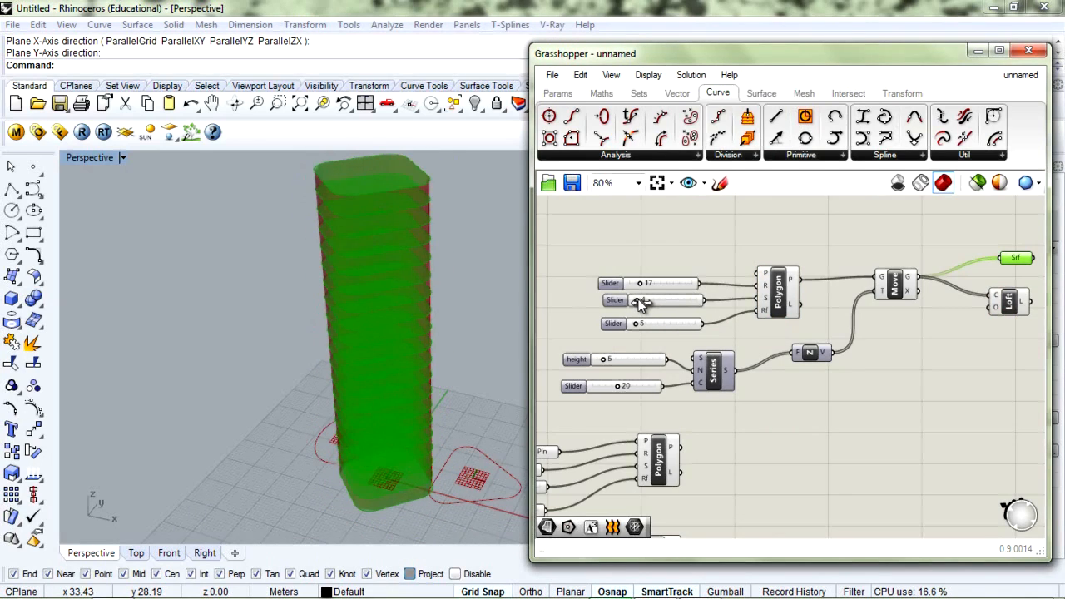
right_drag(368, 350, 423, 313)
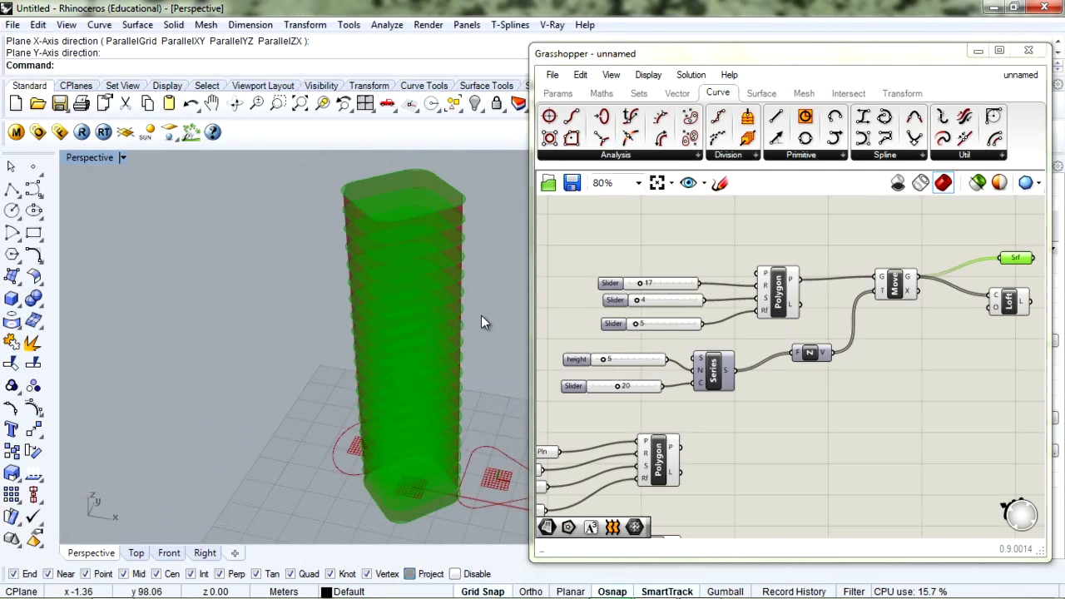
Set the corner fillet to 4 and the polygon to four sides for a rounded square tower
mouse_move(636, 325)
mouse_down()
mouse_move(645, 325)
mouse_move(631, 327)
mouse_up()
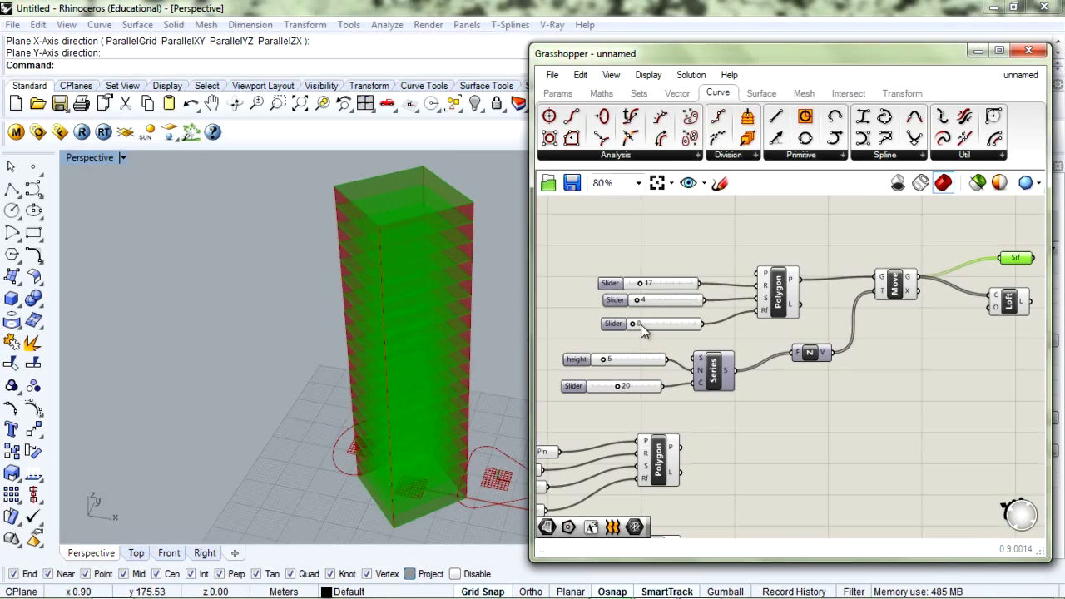
drag(636, 327, 637, 326)
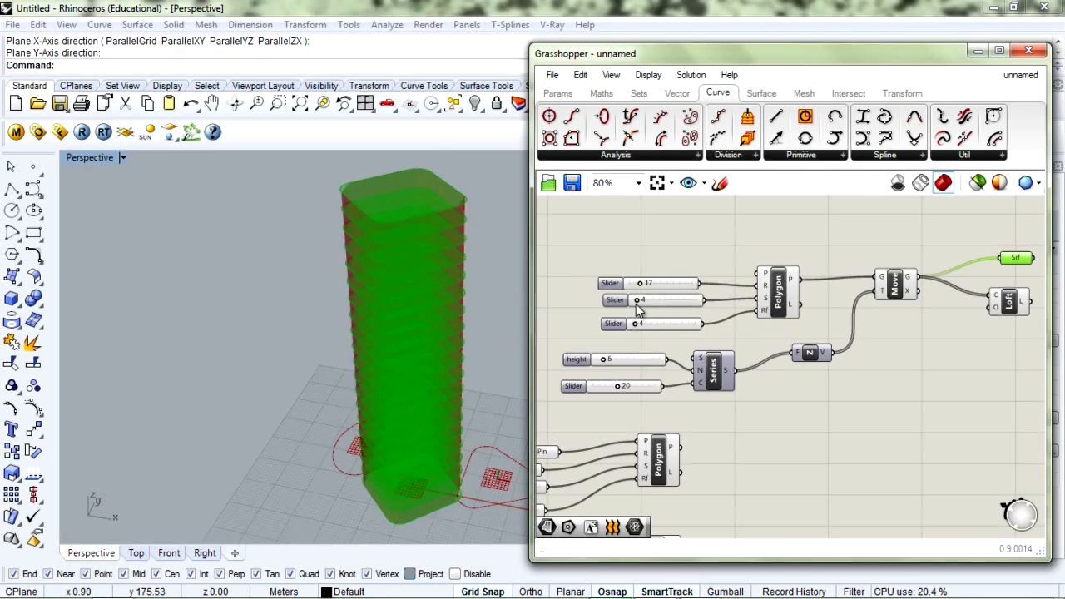
click(638, 305)
drag(637, 305, 639, 306)
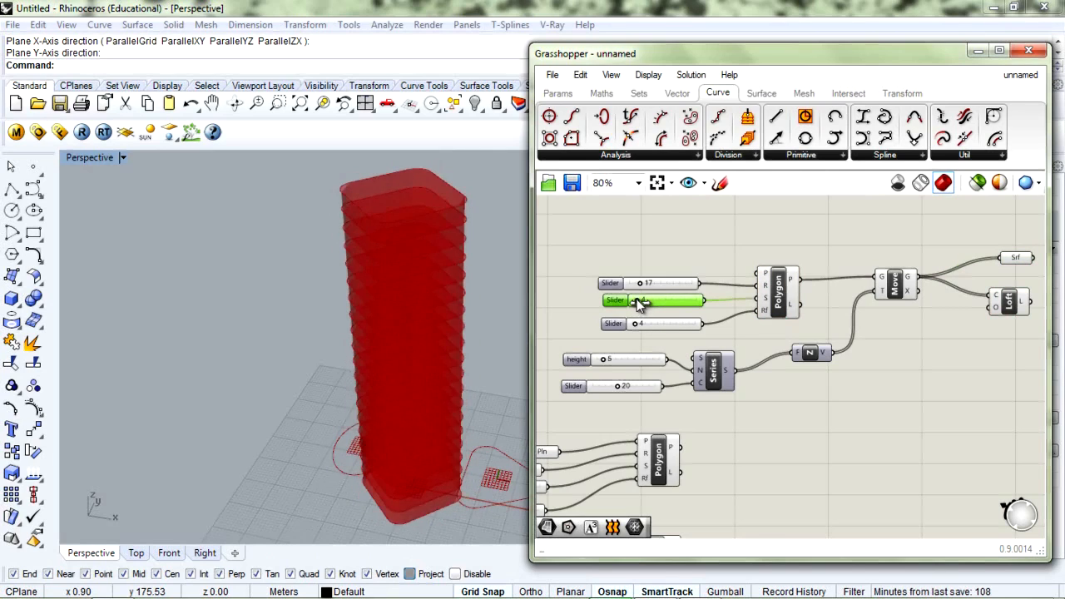
click(746, 481)
right_drag(703, 481, 726, 369)
right_drag(295, 455, 344, 474)
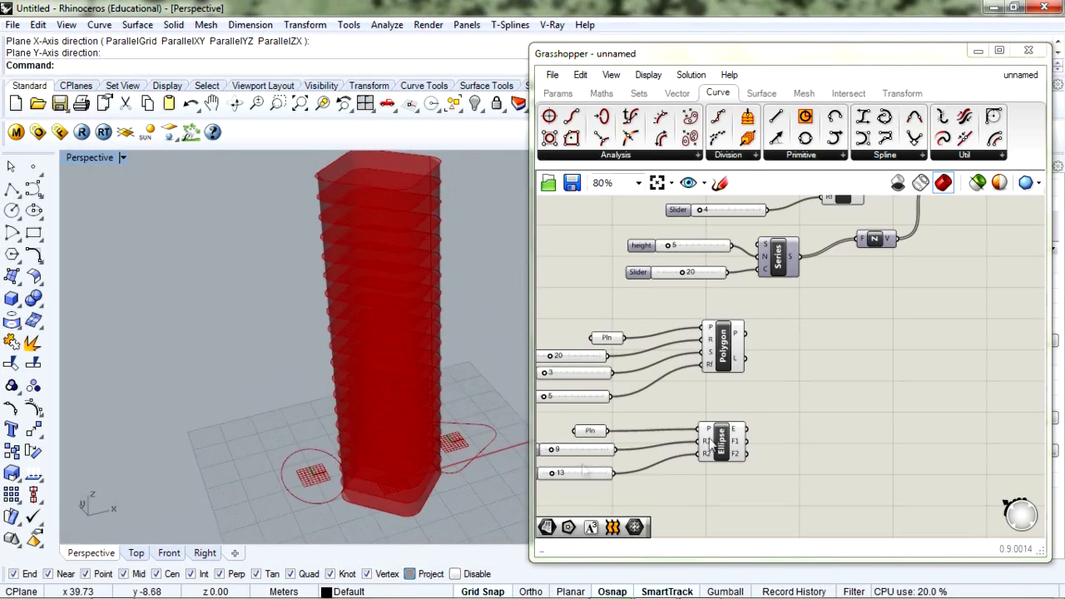
Move the first Polygon and its three sliders up-left to make room
right_drag(687, 406, 744, 366)
click(780, 320)
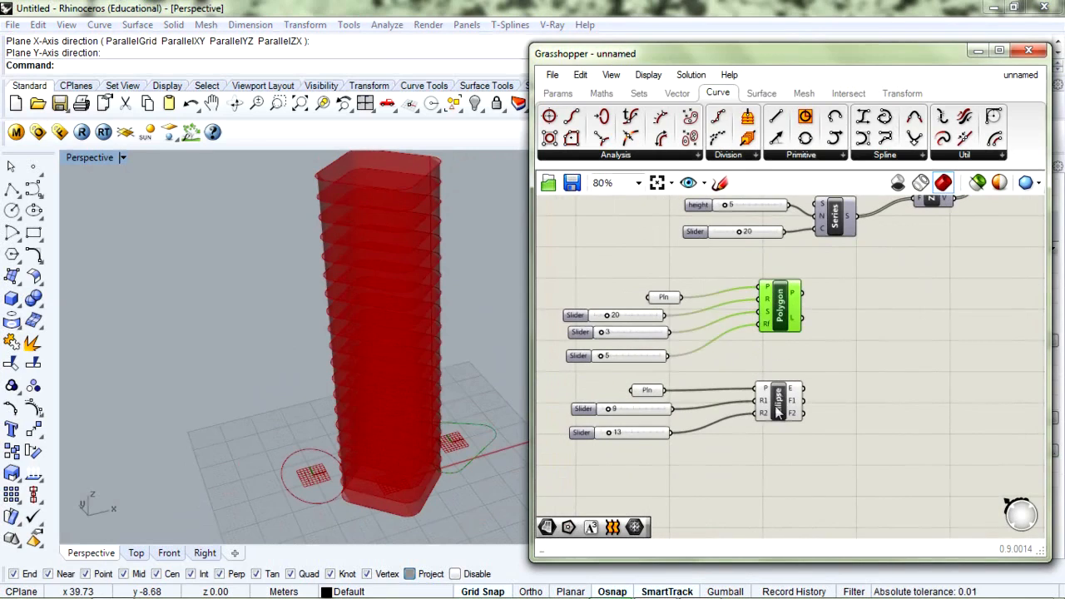
click(779, 401)
scroll(808, 371, down, 3)
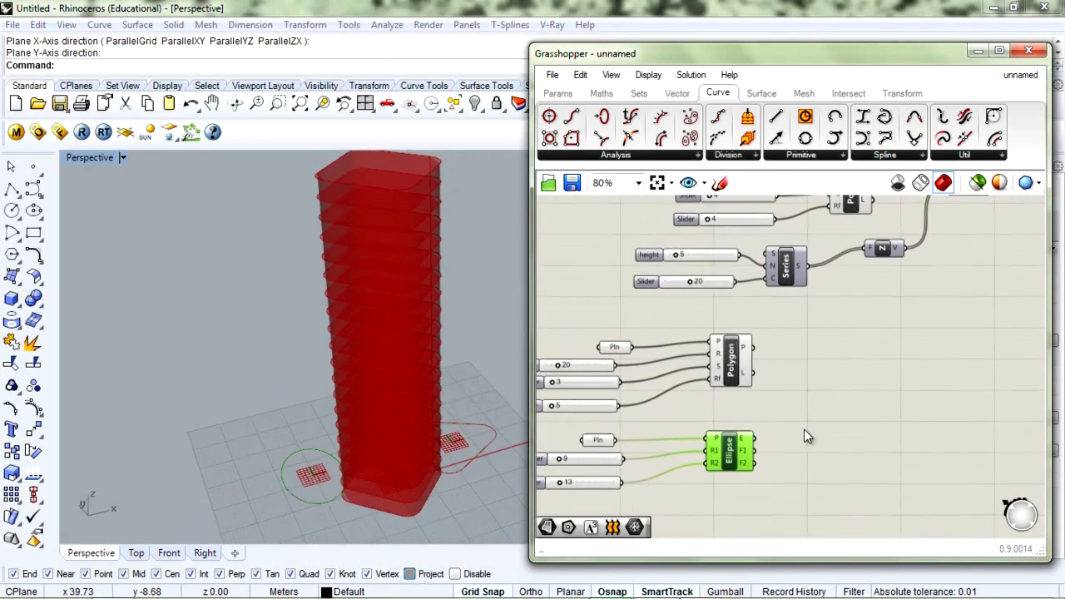
right_drag(815, 398, 699, 423)
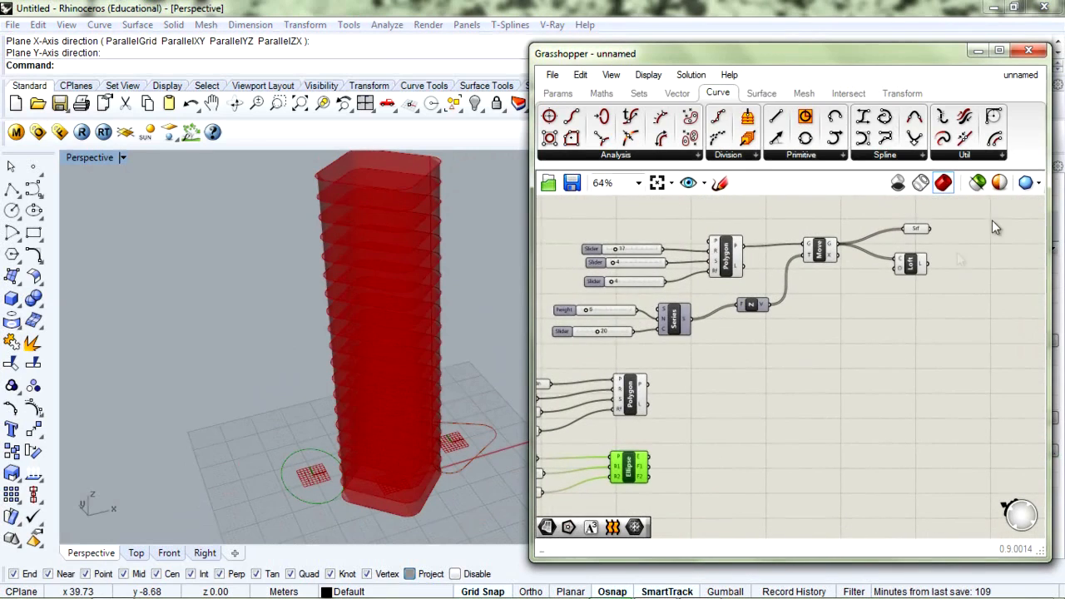
drag(749, 202, 614, 306)
drag(722, 263, 694, 234)
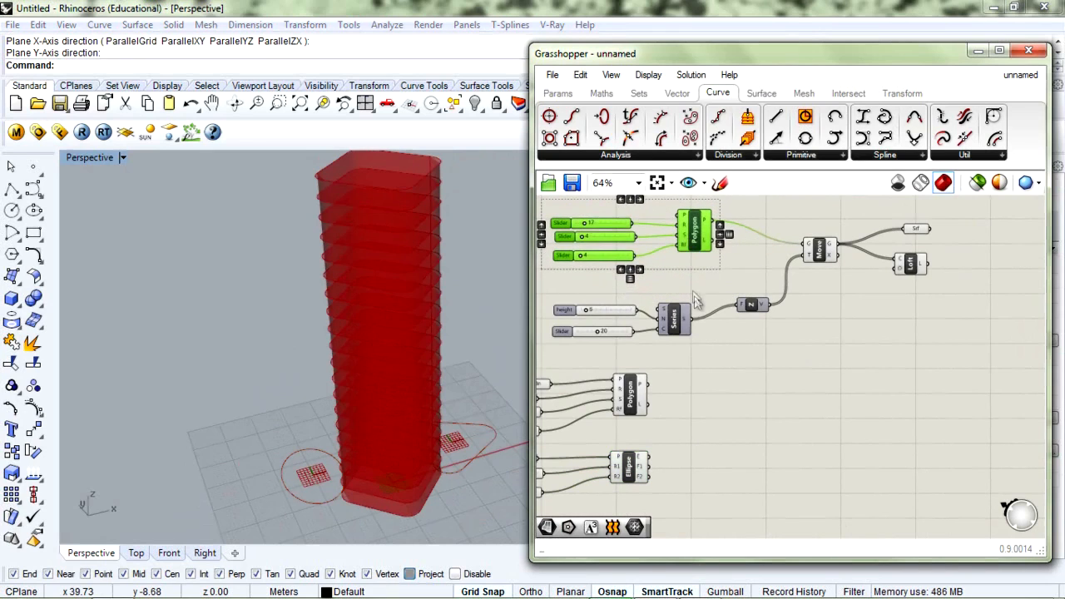
scroll(765, 317, down, 2)
Select the Series, Z, Move, Srf and Loft chain and Alt-drag a copy beside the lower profiles
drag(753, 362, 566, 486)
click(761, 249)
drag(967, 230, 842, 333)
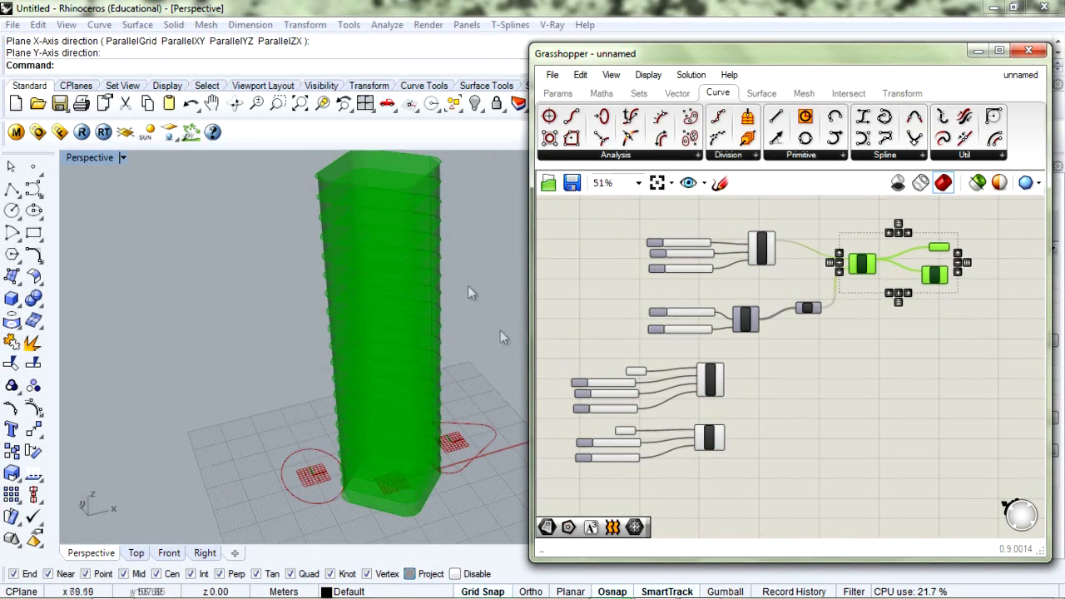
click(903, 341)
scroll(885, 311, up, 2)
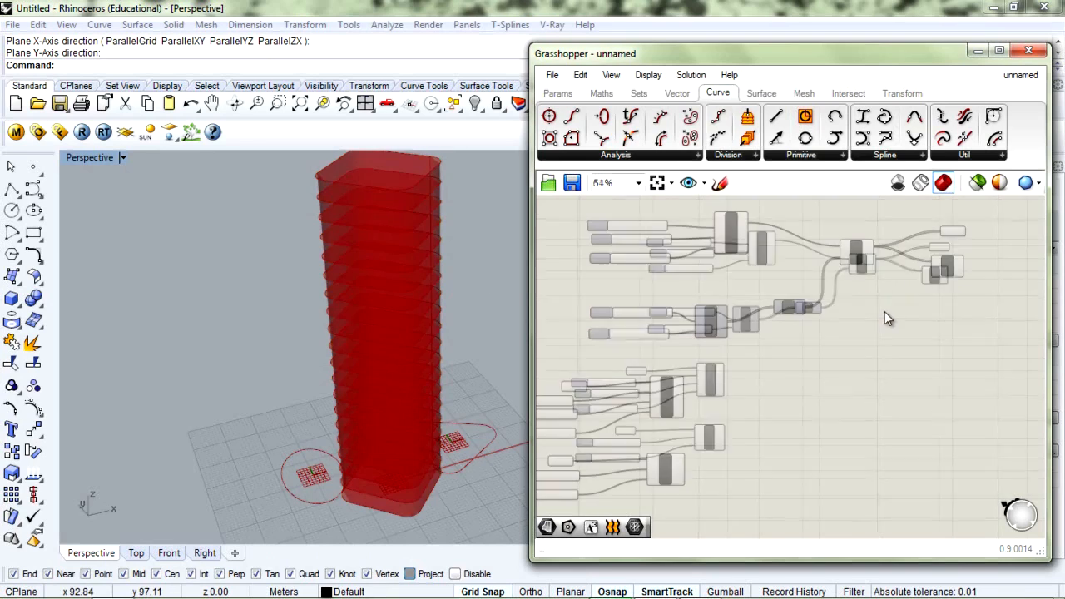
drag(992, 218, 883, 279)
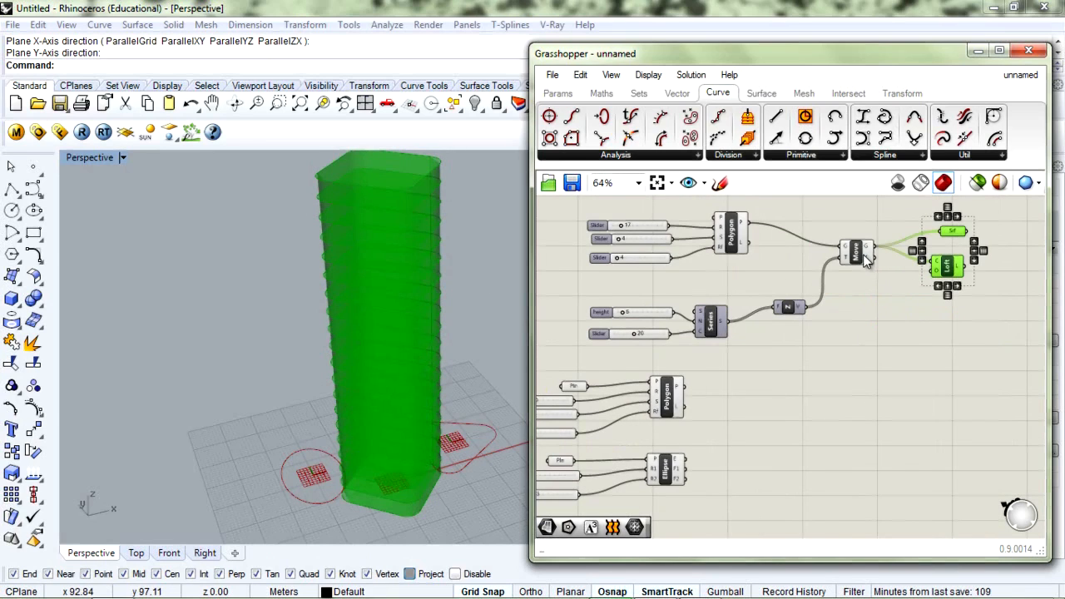
click(894, 214)
drag(1022, 211, 583, 363)
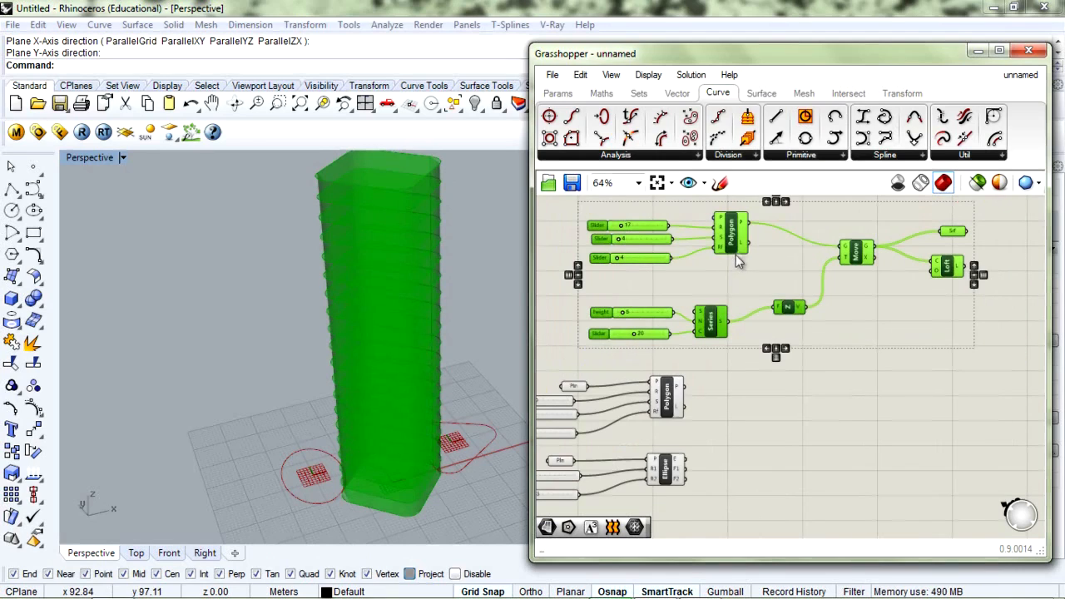
ctrl+click(652, 229)
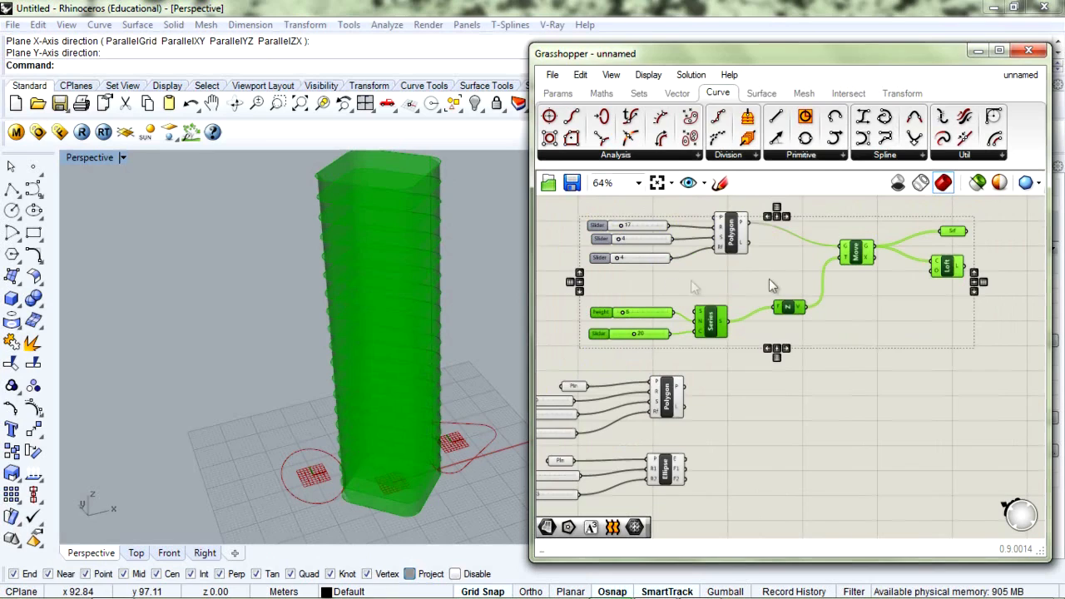
ctrl+drag(867, 248, 891, 289)
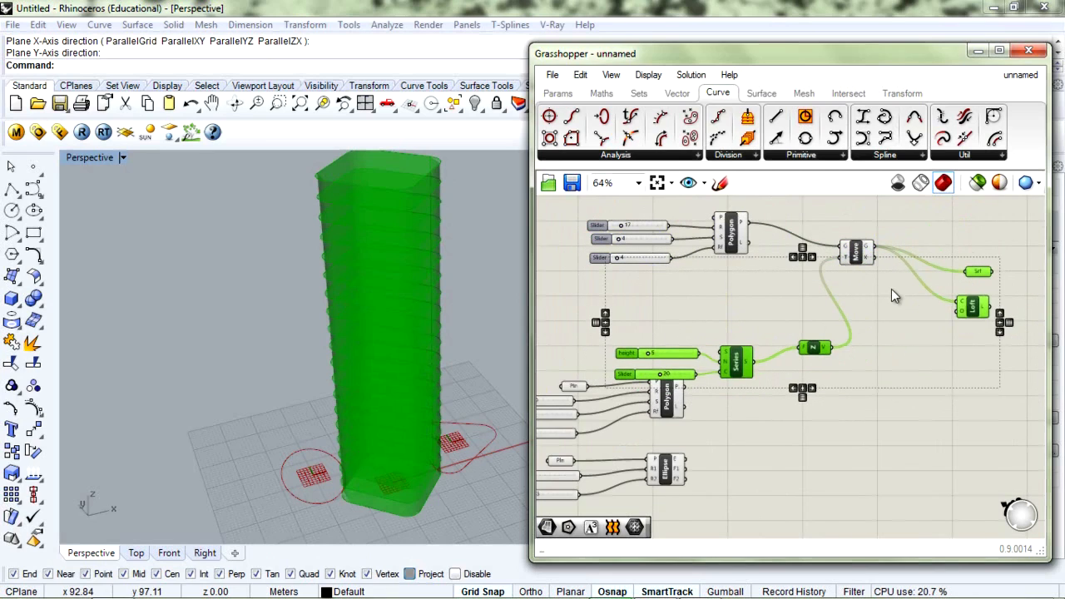
ctrl+drag(815, 349, 813, 331)
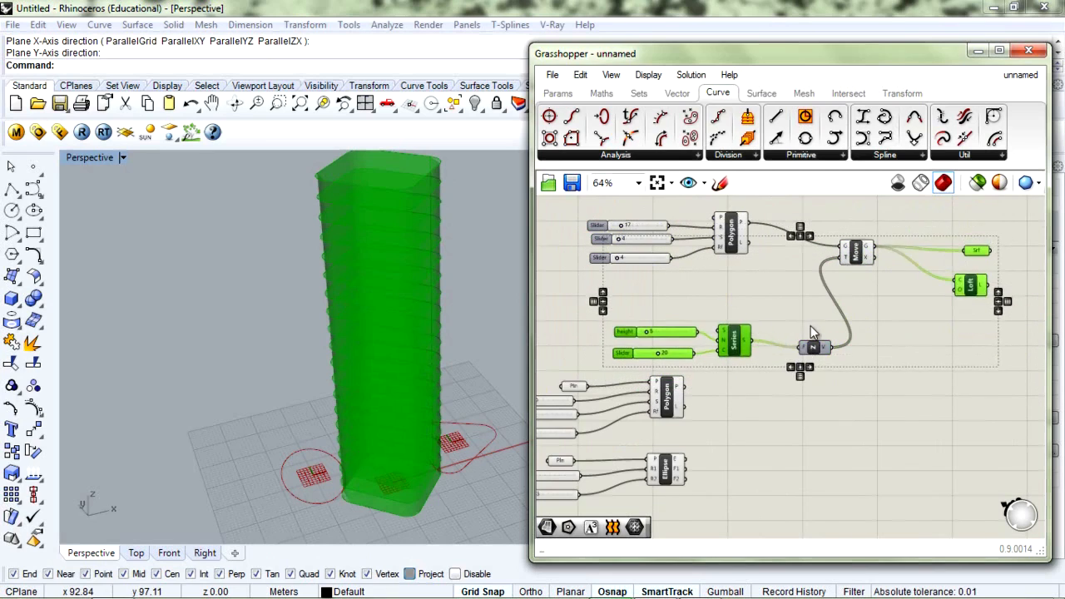
shift+click(860, 254)
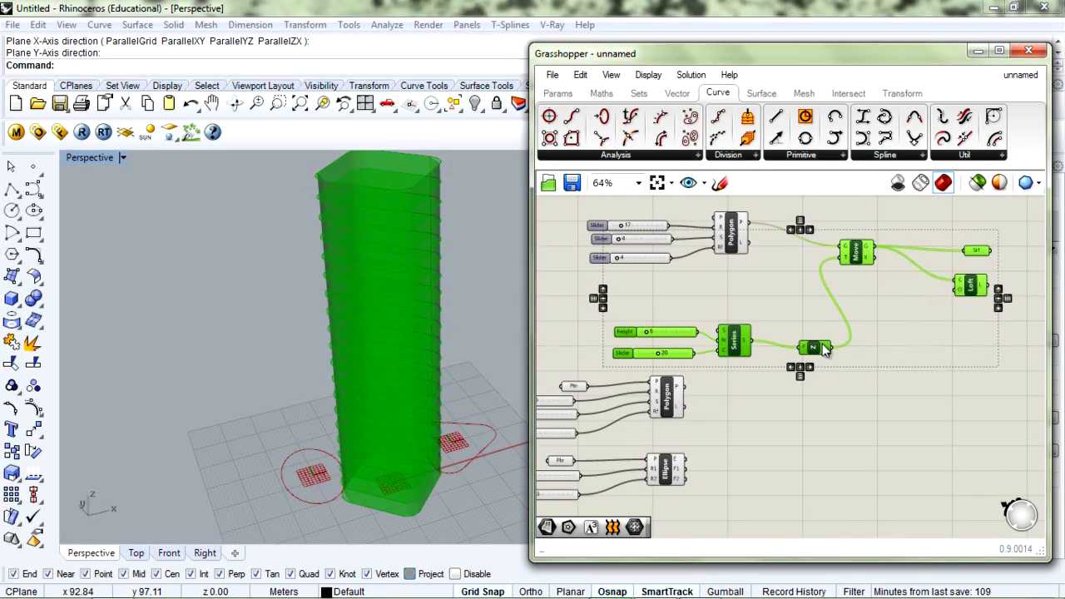
drag(862, 252, 951, 385)
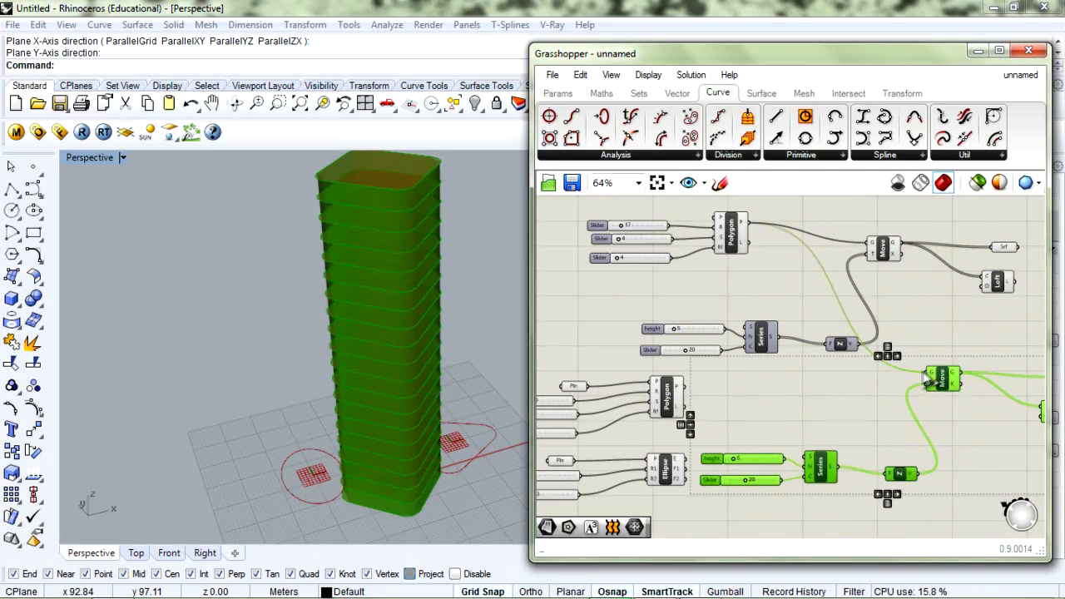
Wire the second Polygon into the copied Move's G input to create a second tower
drag(864, 388, 691, 388)
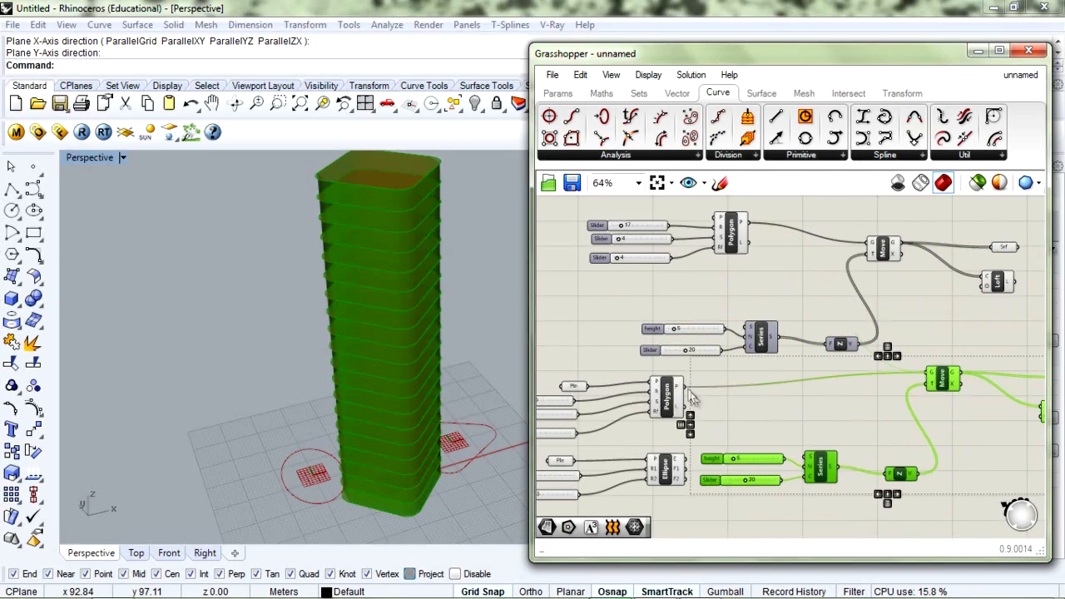
click(502, 441)
right_drag(476, 370, 430, 383)
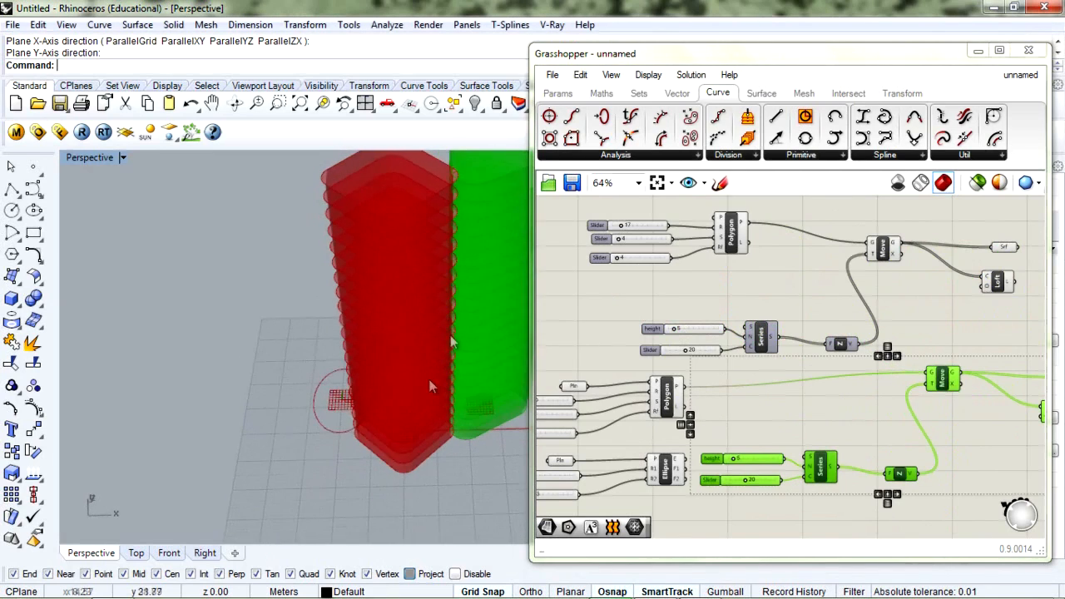
scroll(472, 318, down, 3)
scroll(468, 306, up, 3)
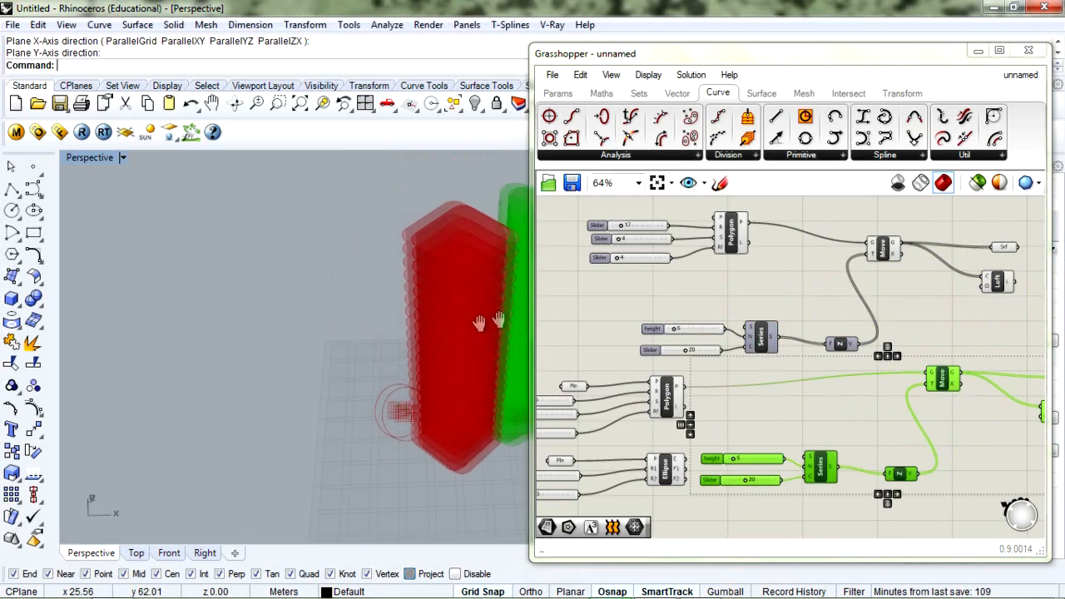
shift+right_drag(469, 308, 391, 348)
Copy the tower chain for the Ellipse profile, producing a third tower
right_drag(851, 438, 850, 331)
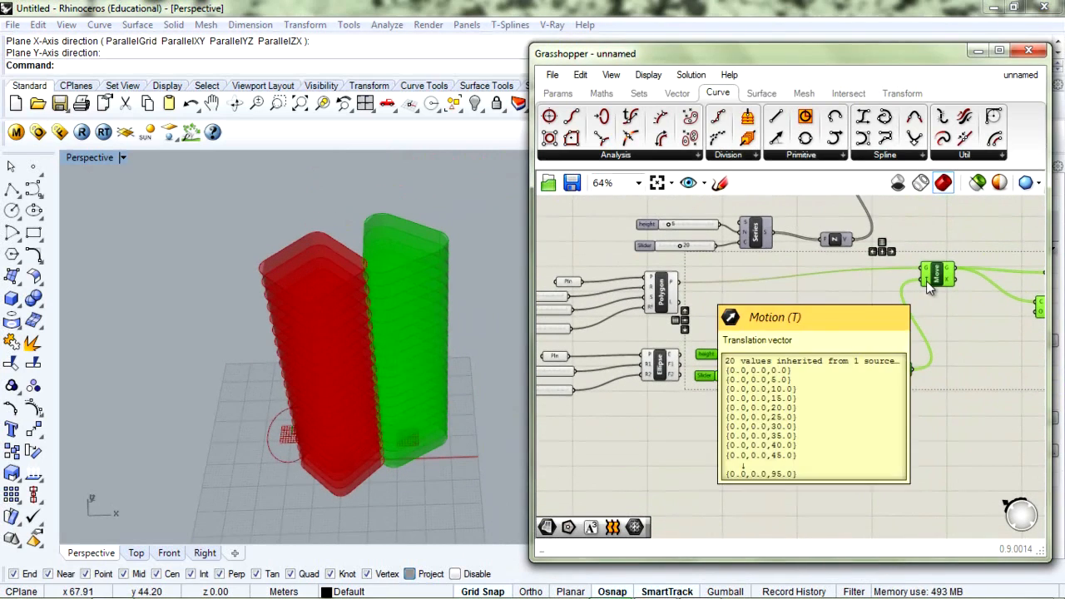
alt+drag(926, 280, 653, 405)
click(762, 438)
scroll(803, 414, down, 3)
right_drag(350, 341, 328, 331)
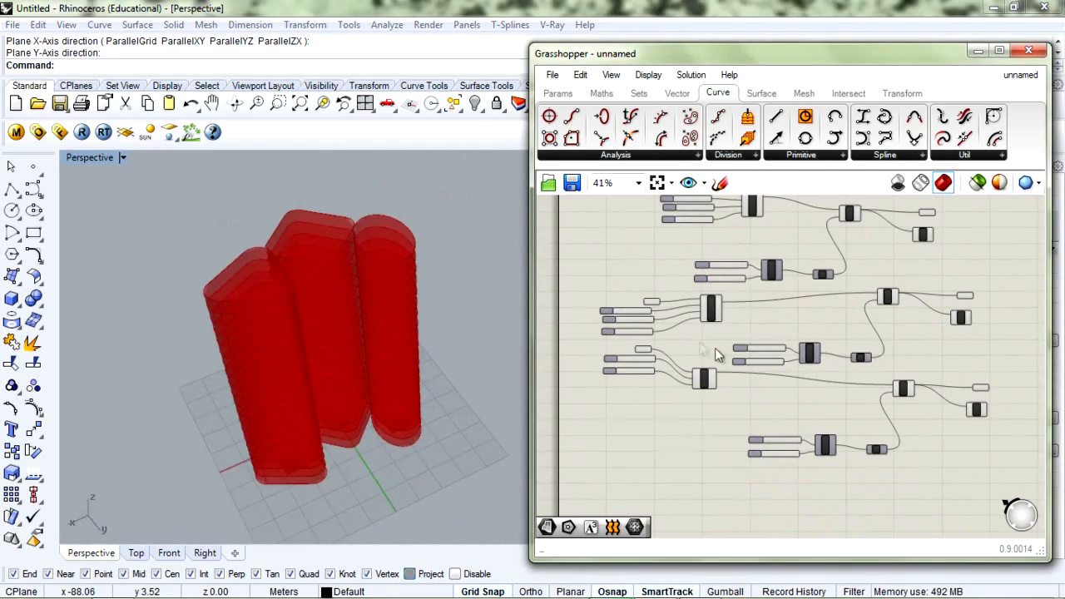
Set the Ellipse R2 slider to about 18 to widen the elliptical tower
scroll(720, 351, up, 5)
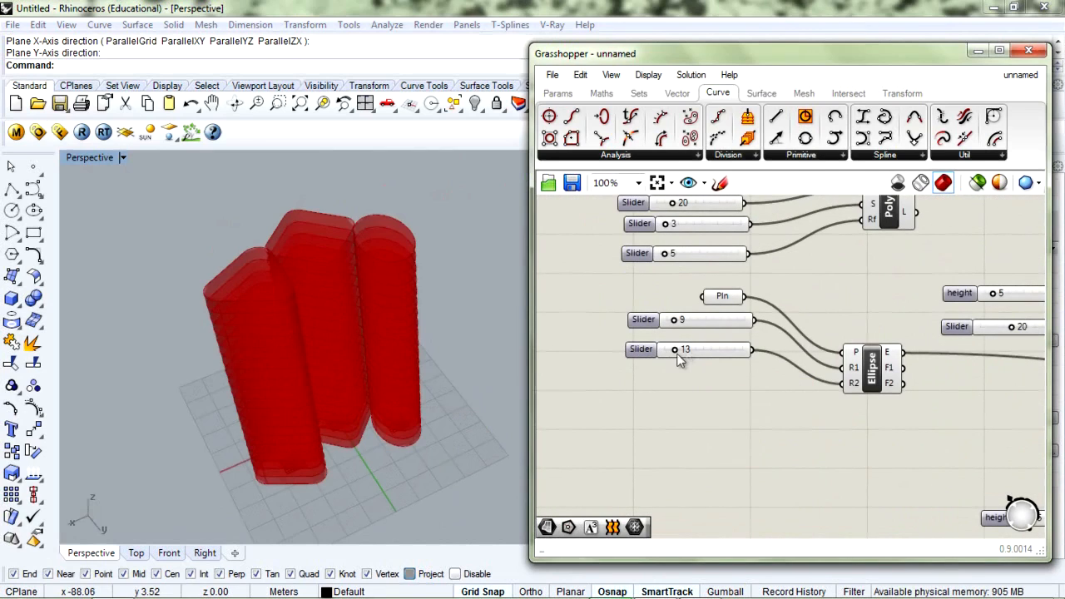
mouse_move(681, 354)
mouse_down()
mouse_move(672, 322)
mouse_move(678, 348)
mouse_up()
click(676, 328)
click(768, 420)
right_drag(810, 326, 555, 314)
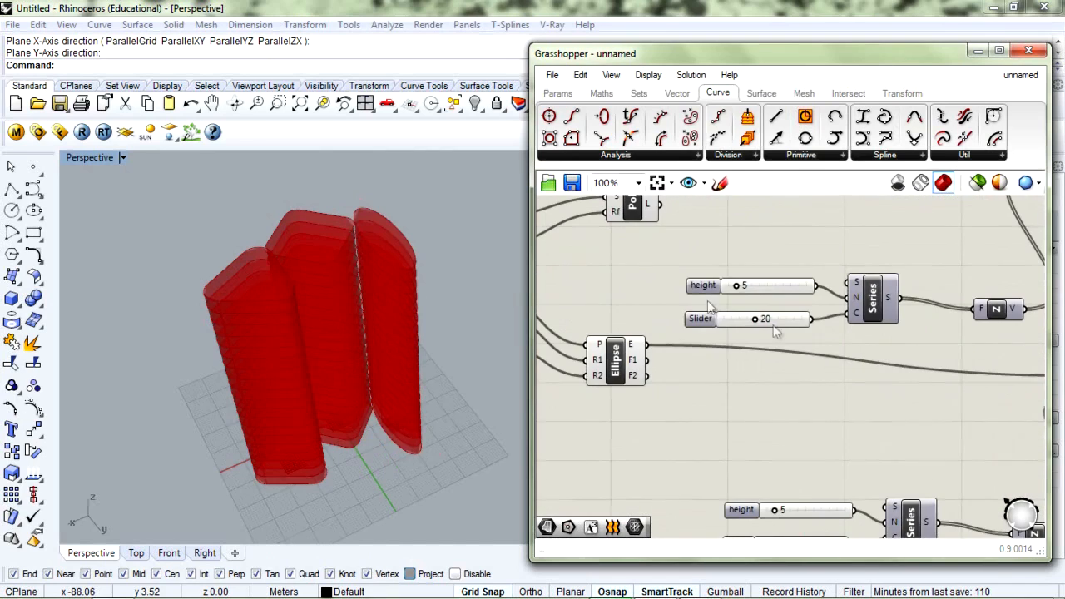
Set the Series count slider to 12 floors and the floor height slider to 9
drag(756, 321, 742, 324)
mouse_move(735, 286)
mouse_down()
mouse_move(724, 291)
mouse_move(764, 300)
mouse_move(743, 303)
mouse_up()
scroll(827, 407, down, 2)
right_drag(907, 397, 870, 395)
scroll(865, 441, down, 2)
scroll(832, 352, up, 2)
right_drag(823, 326, 876, 299)
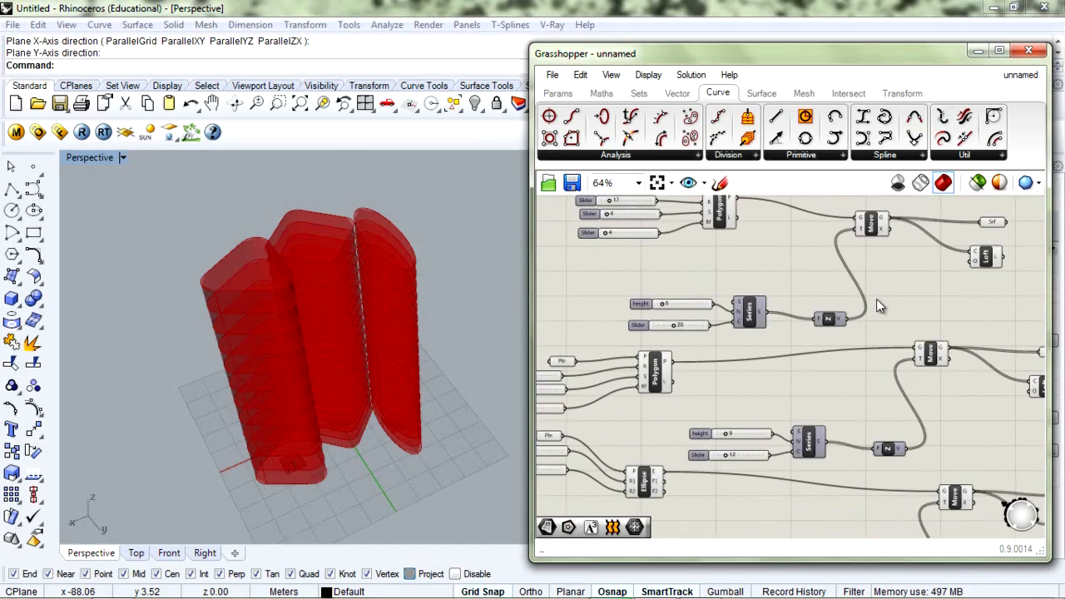